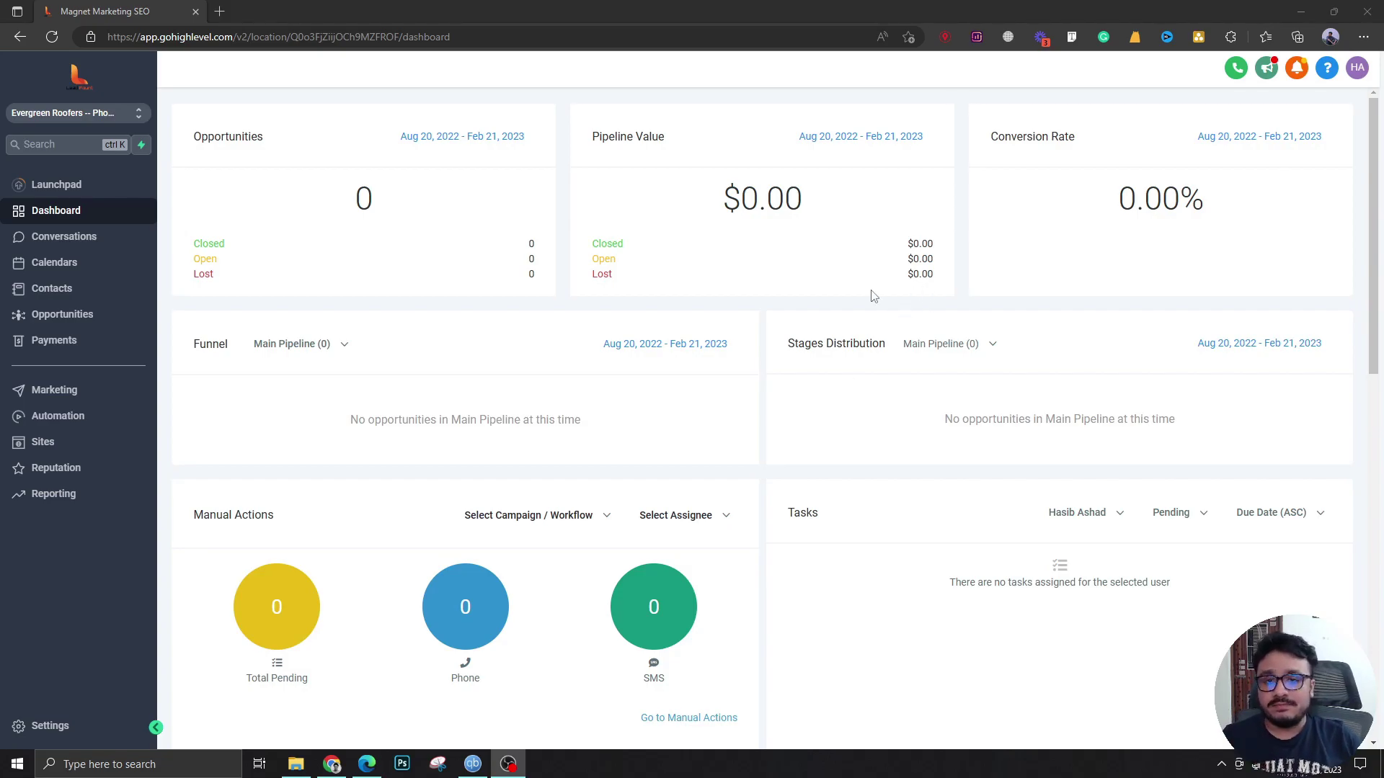
Step: Create a new blank workflow from the Automation workflows page
click(88, 425)
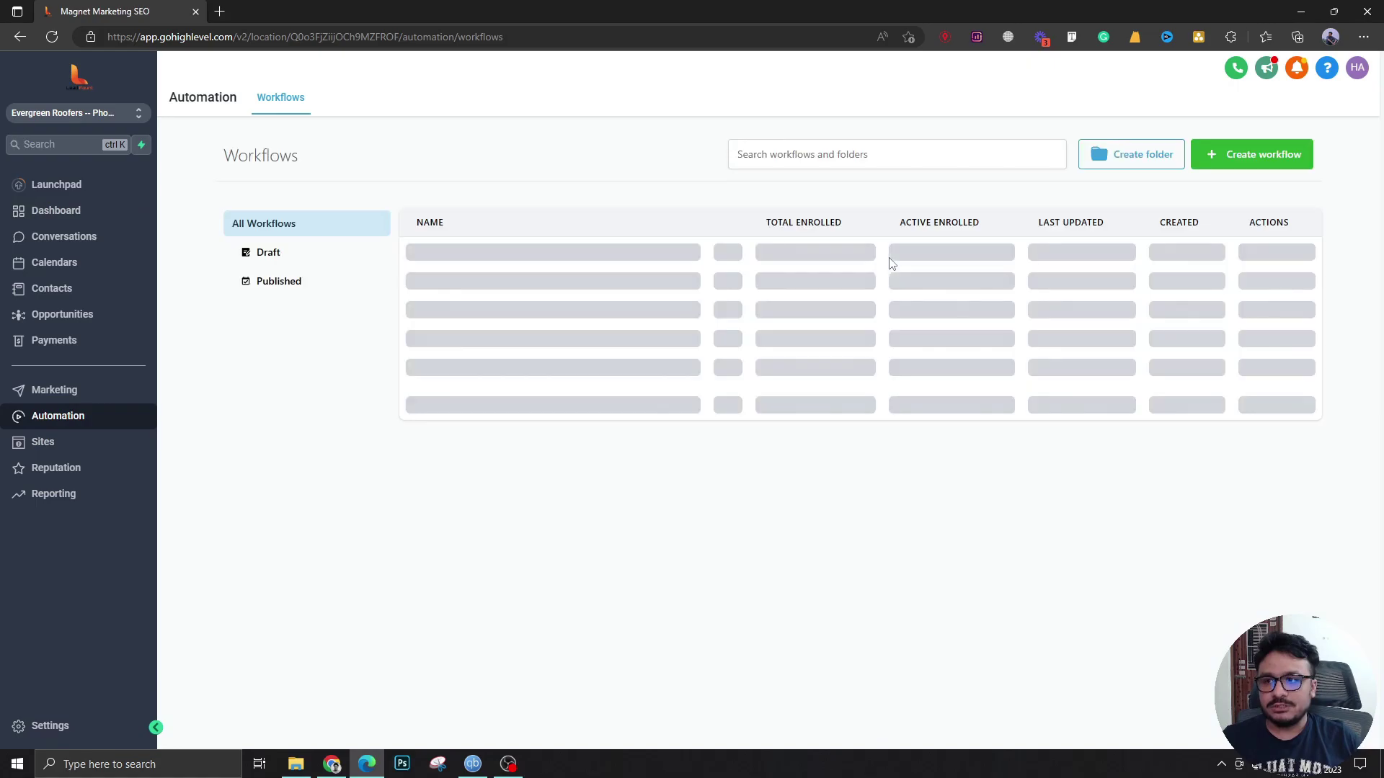
click(1290, 151)
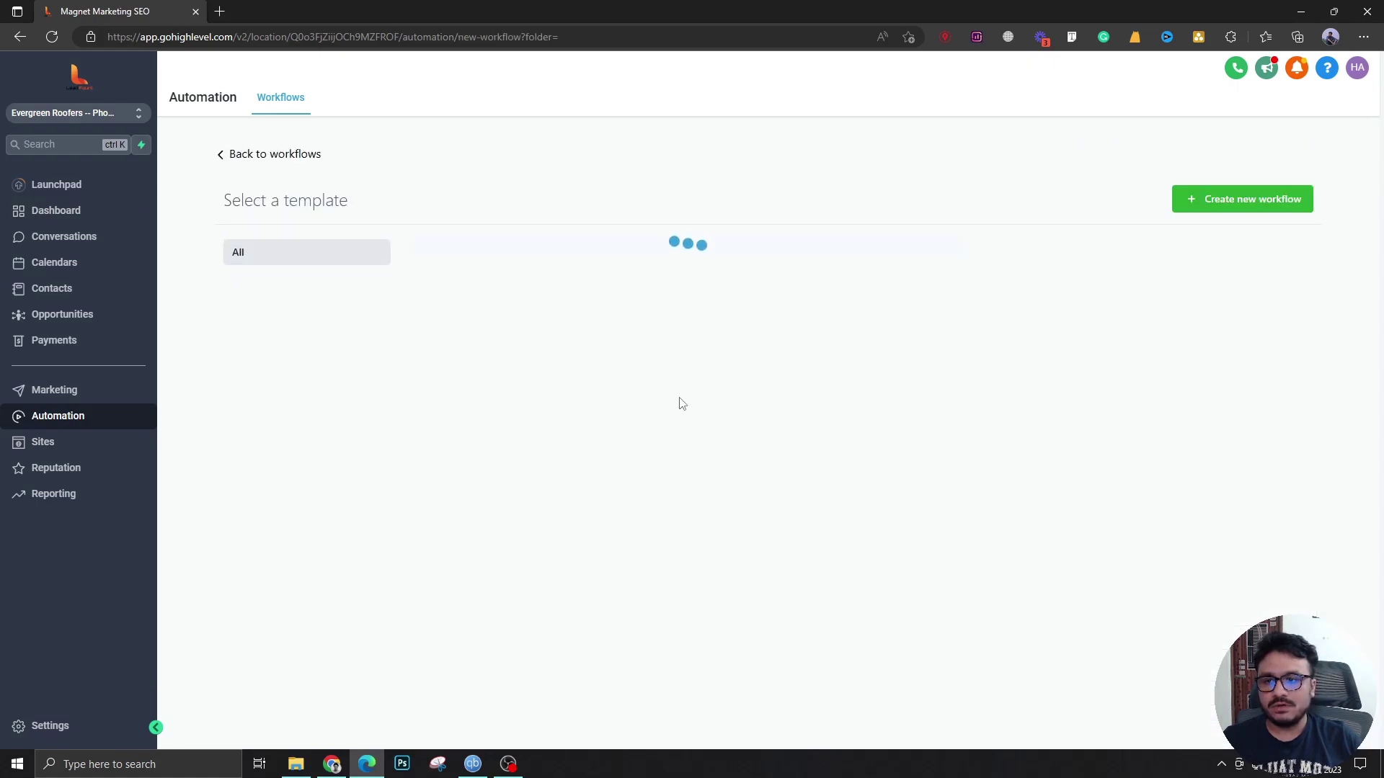
click(1186, 209)
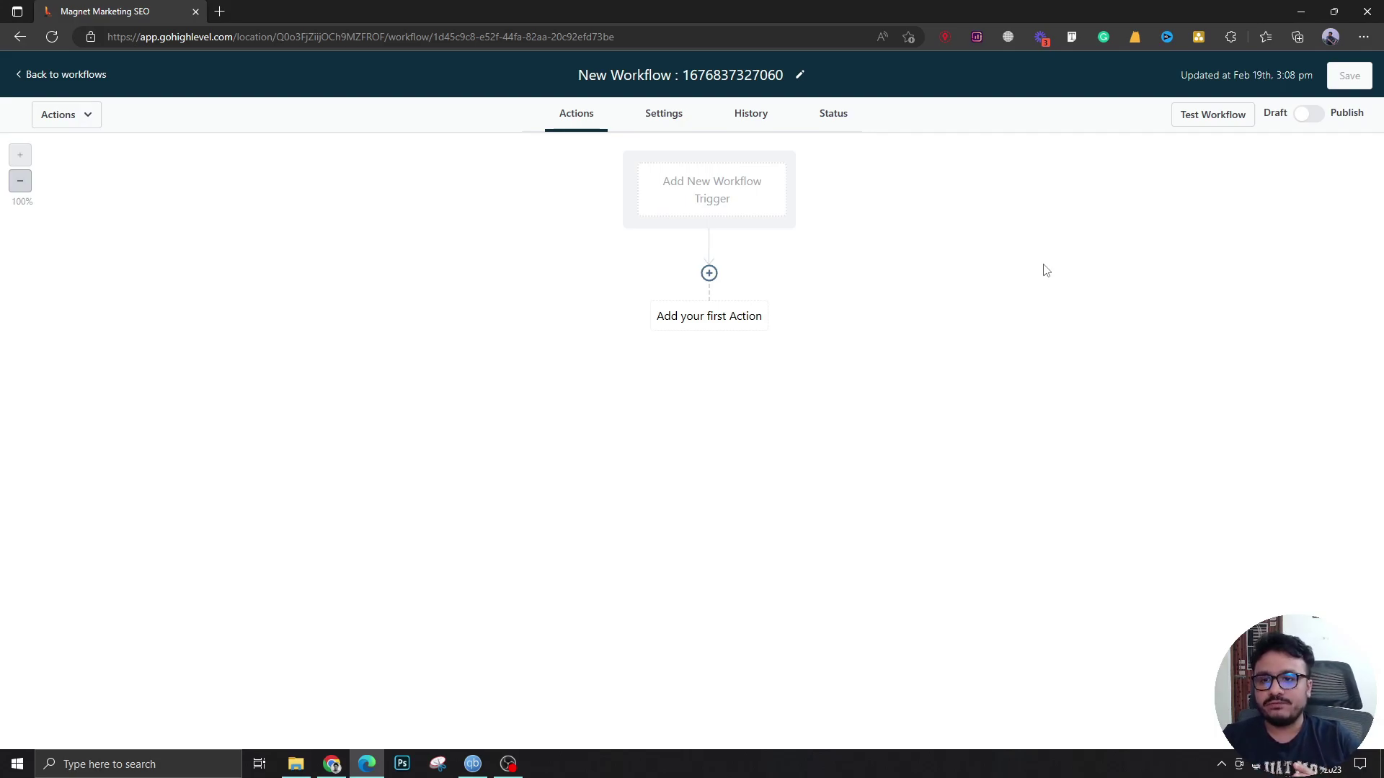
Step: Add a Form Submitted trigger filtered to the Contact Form
click(724, 208)
text(form)
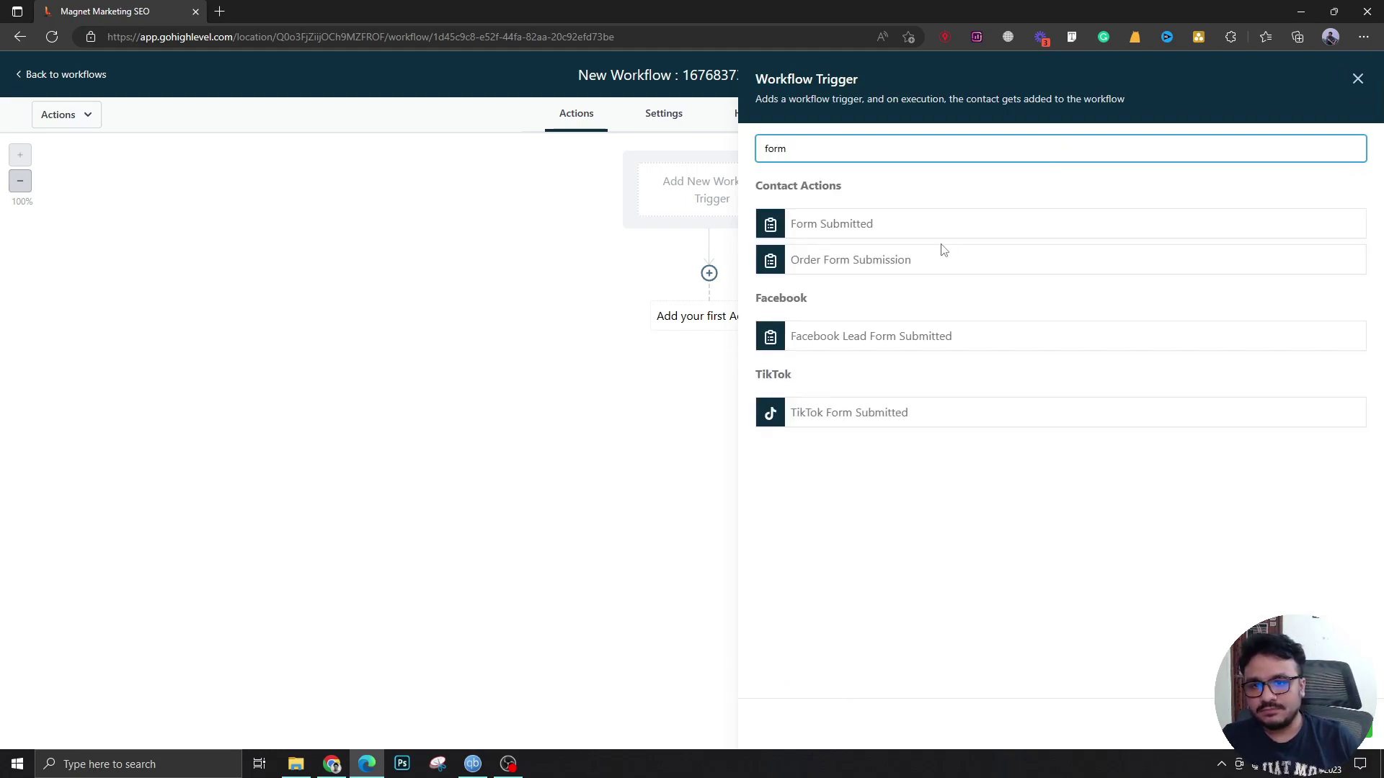
click(937, 228)
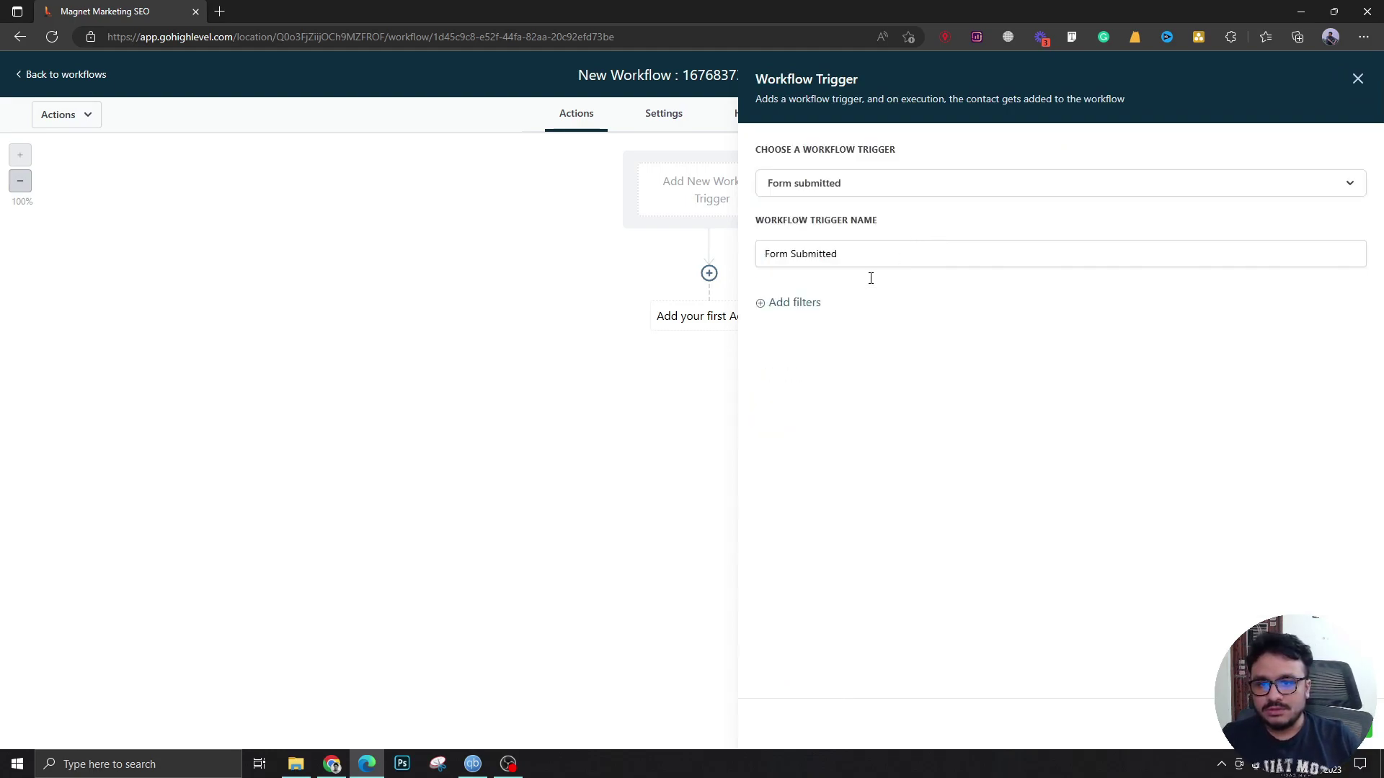
click(768, 307)
click(795, 326)
click(798, 393)
click(1088, 326)
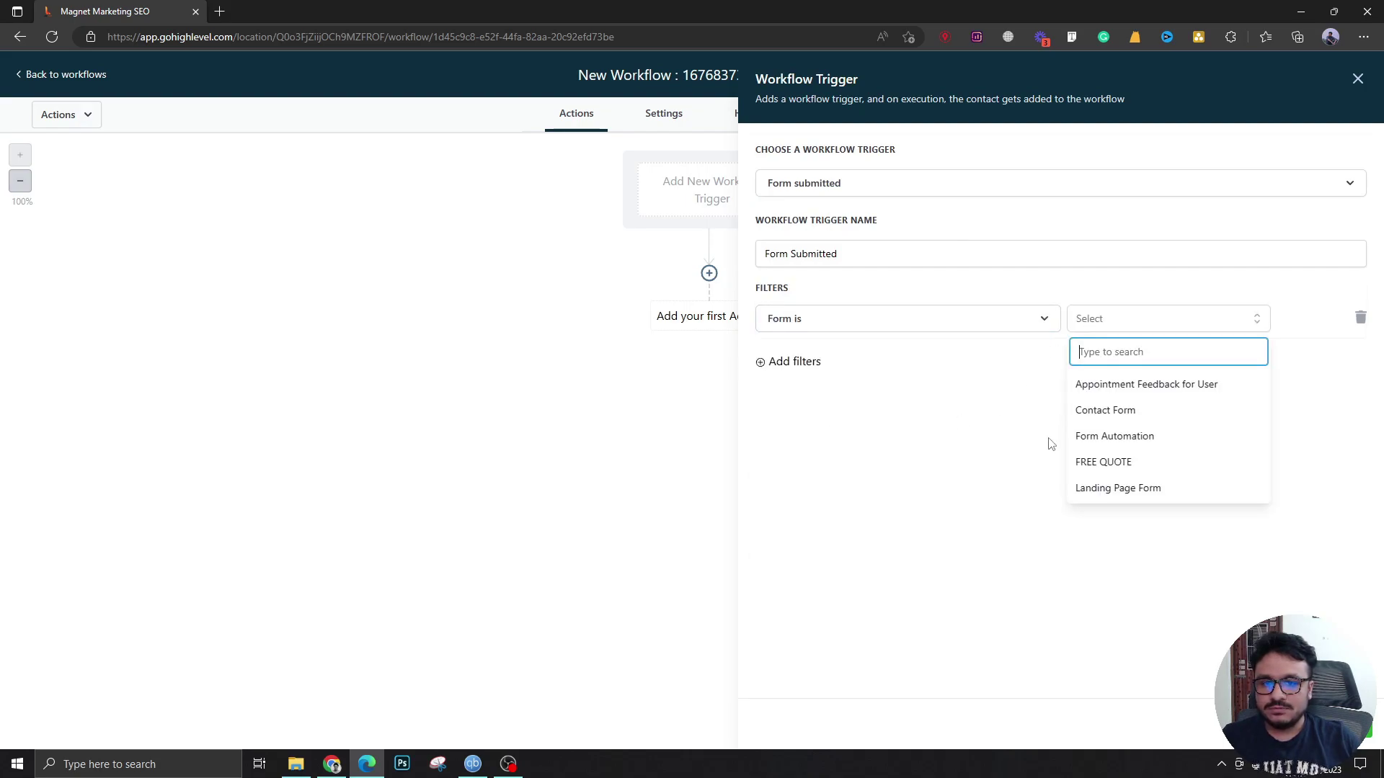
click(1125, 410)
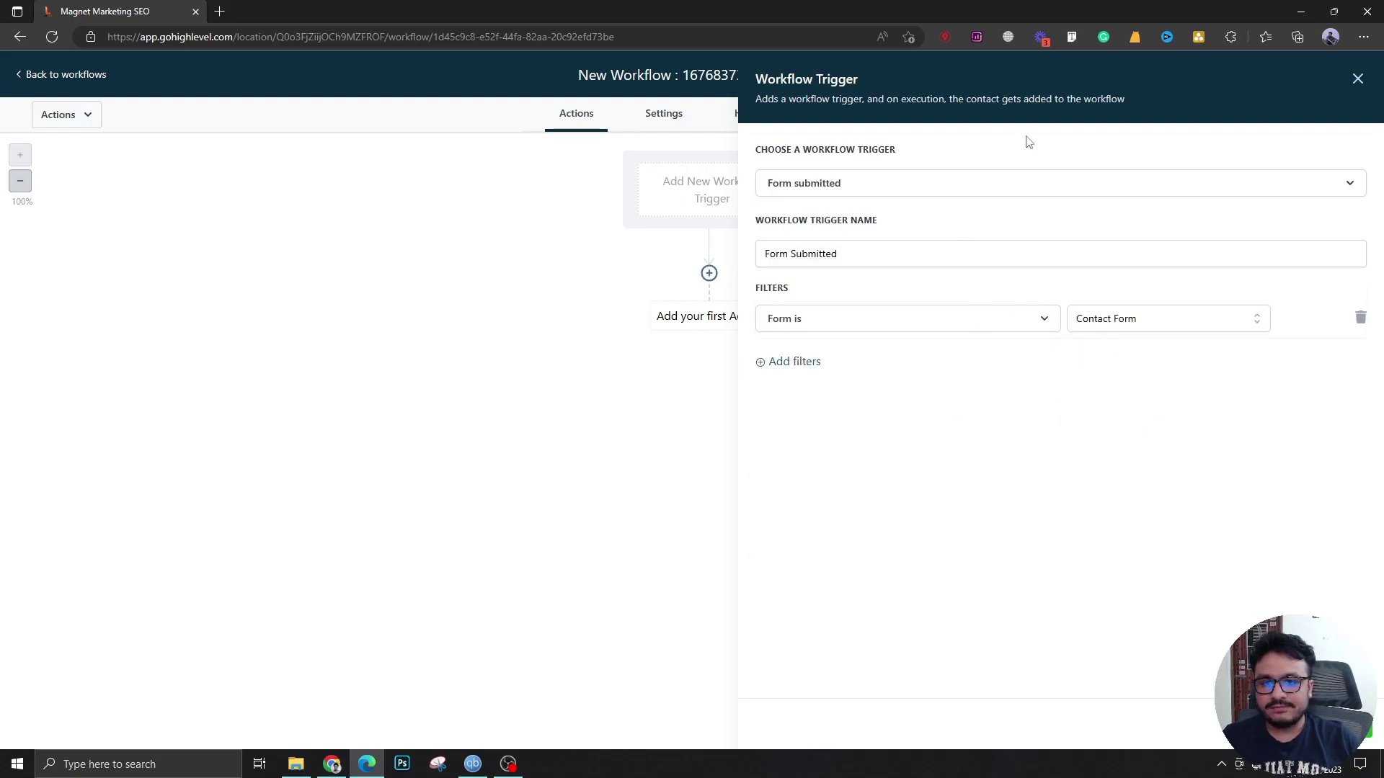
click(1329, 724)
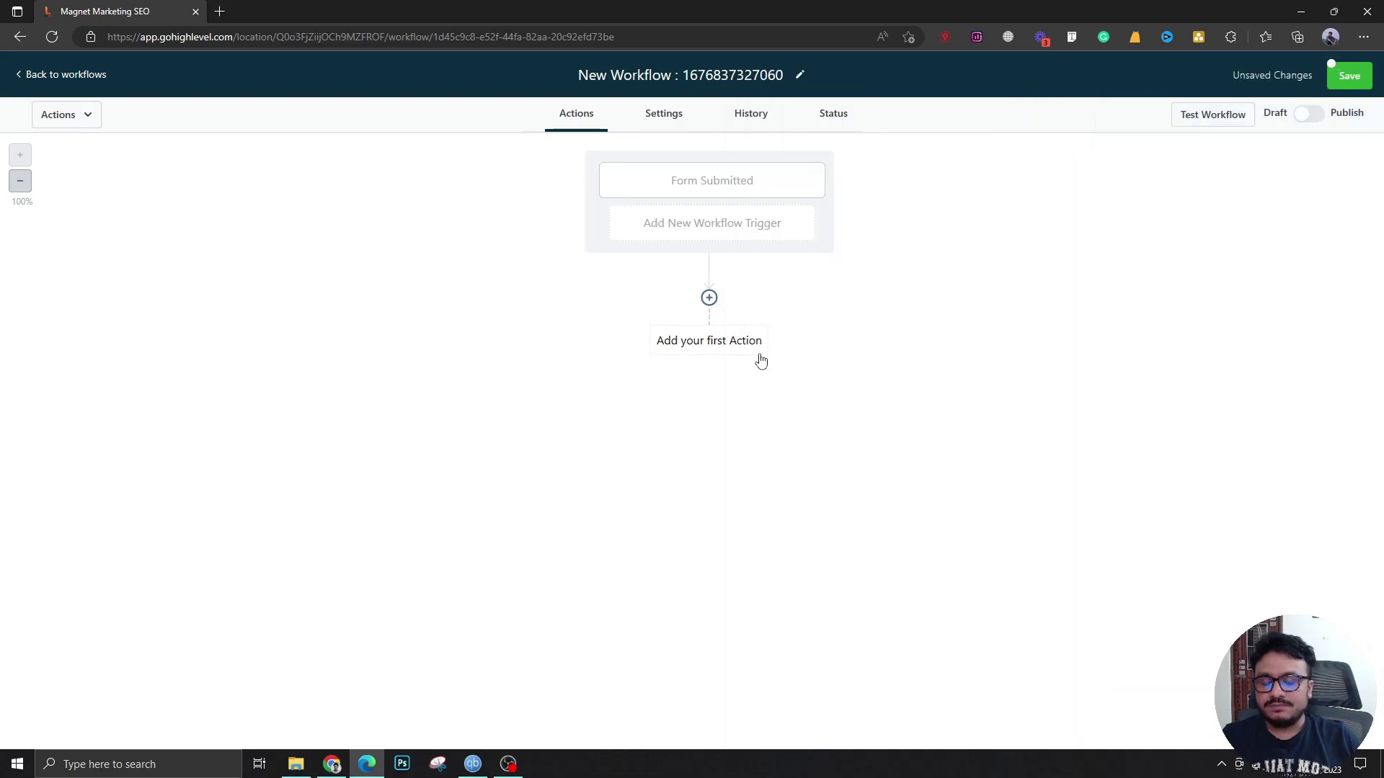
Step: Rename the workflow to 'New Lead Automation'
click(720, 85)
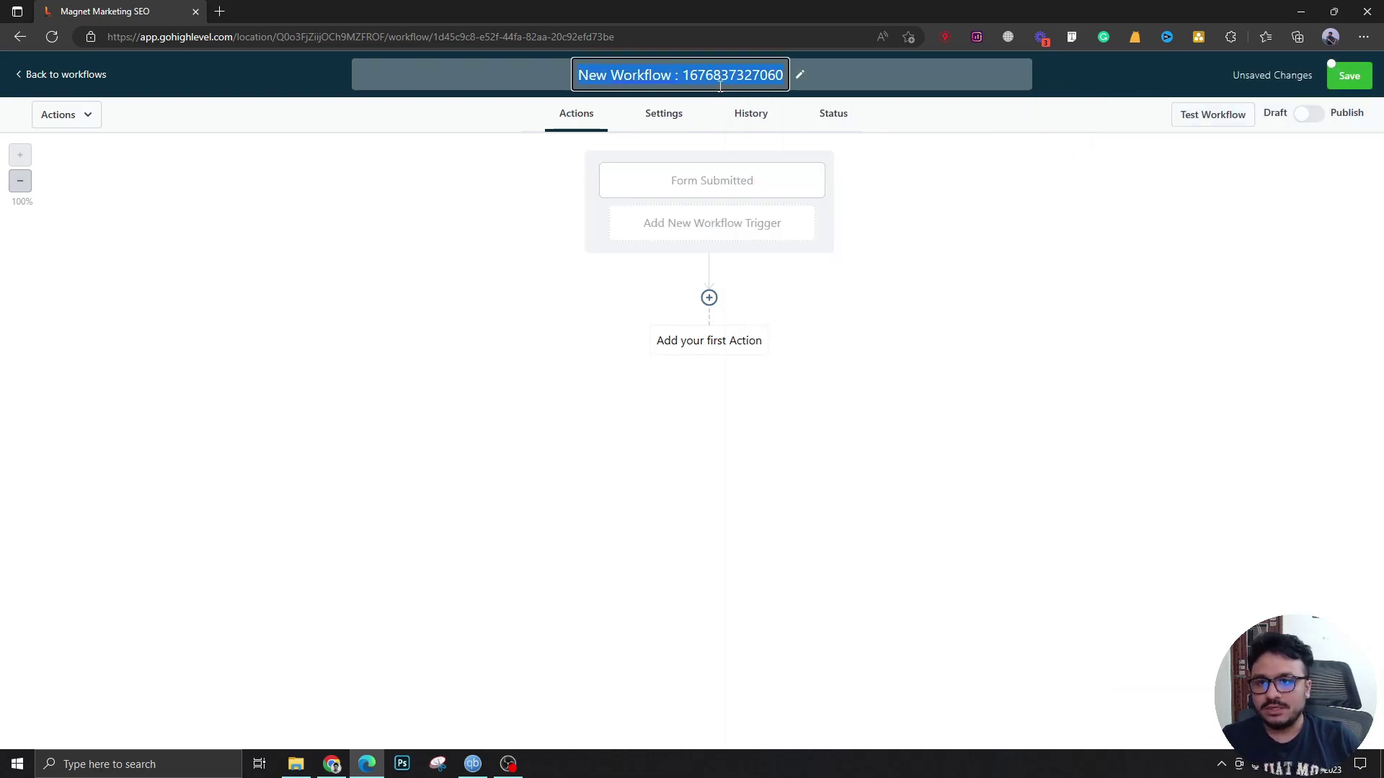
text(Form Submission Au)
key(ctrl+a)
text(New Lead Autma)
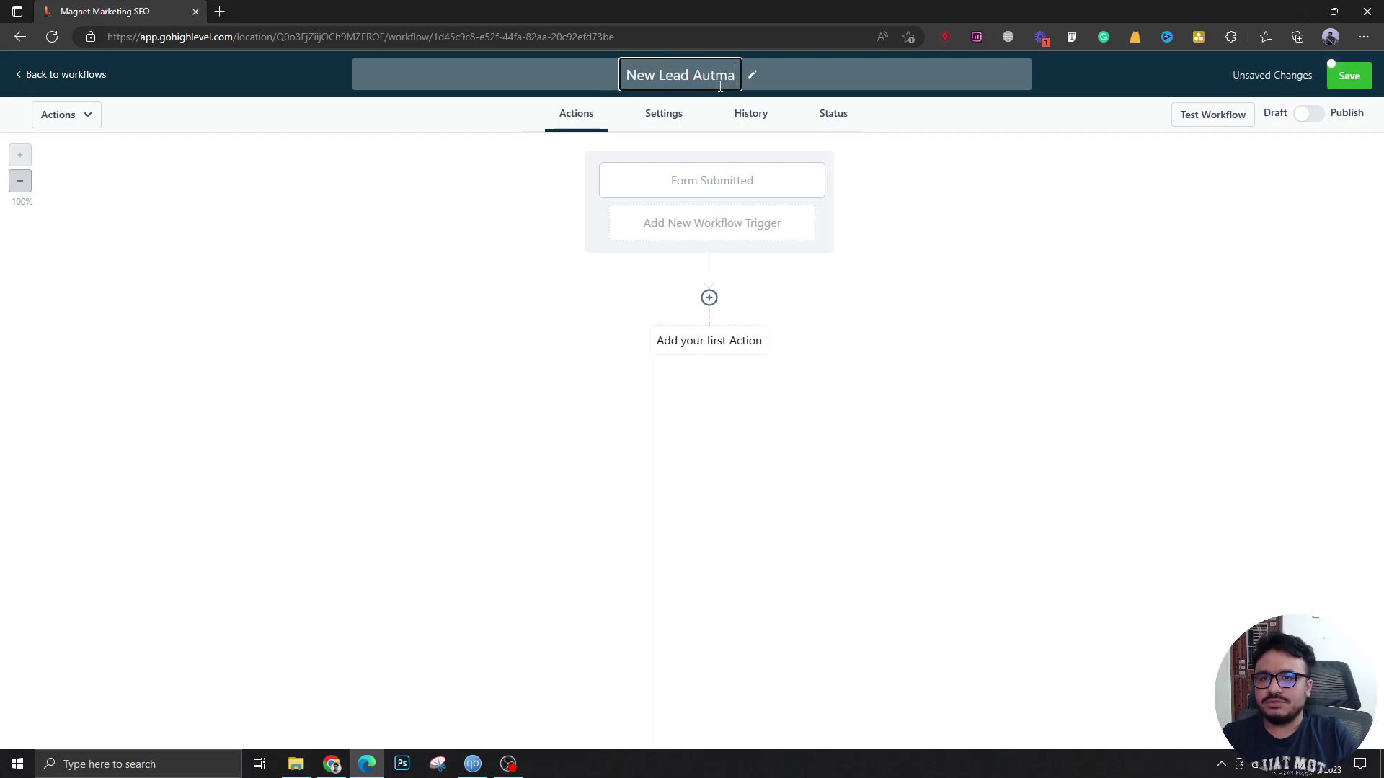
key(BackSpace)
key(BackSpace)
text(omation)
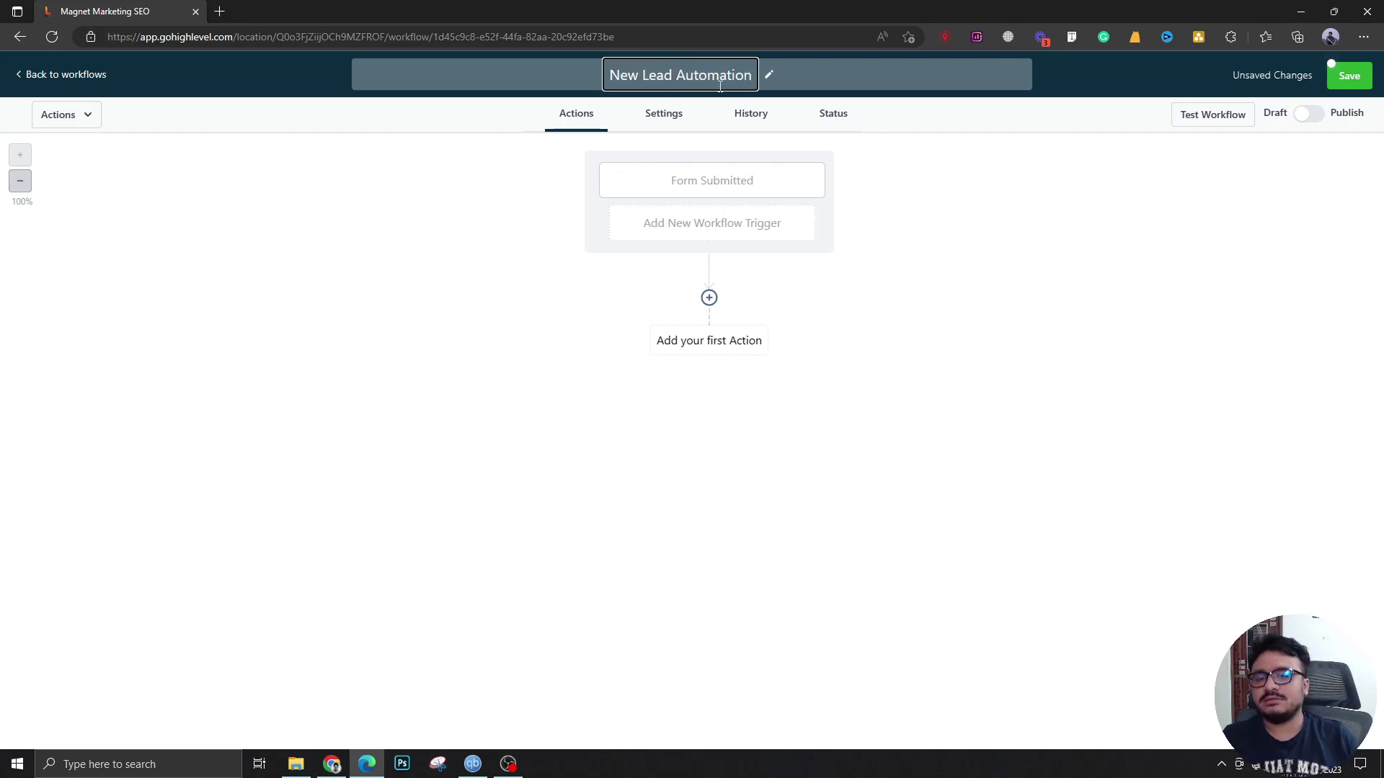
key(Return)
click(709, 298)
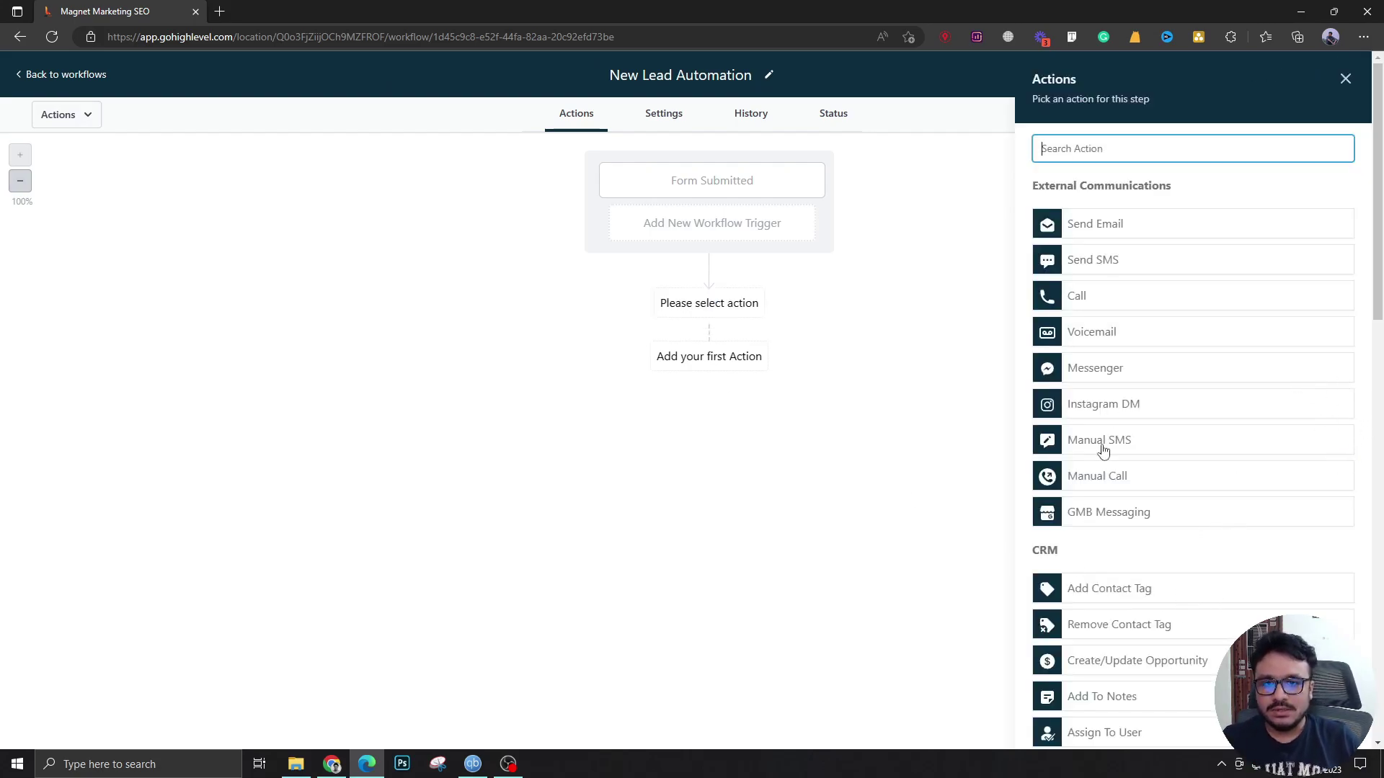
Step: Add an Assign To User action that assigns new contacts to the selected team member
text(ass)
click(1211, 215)
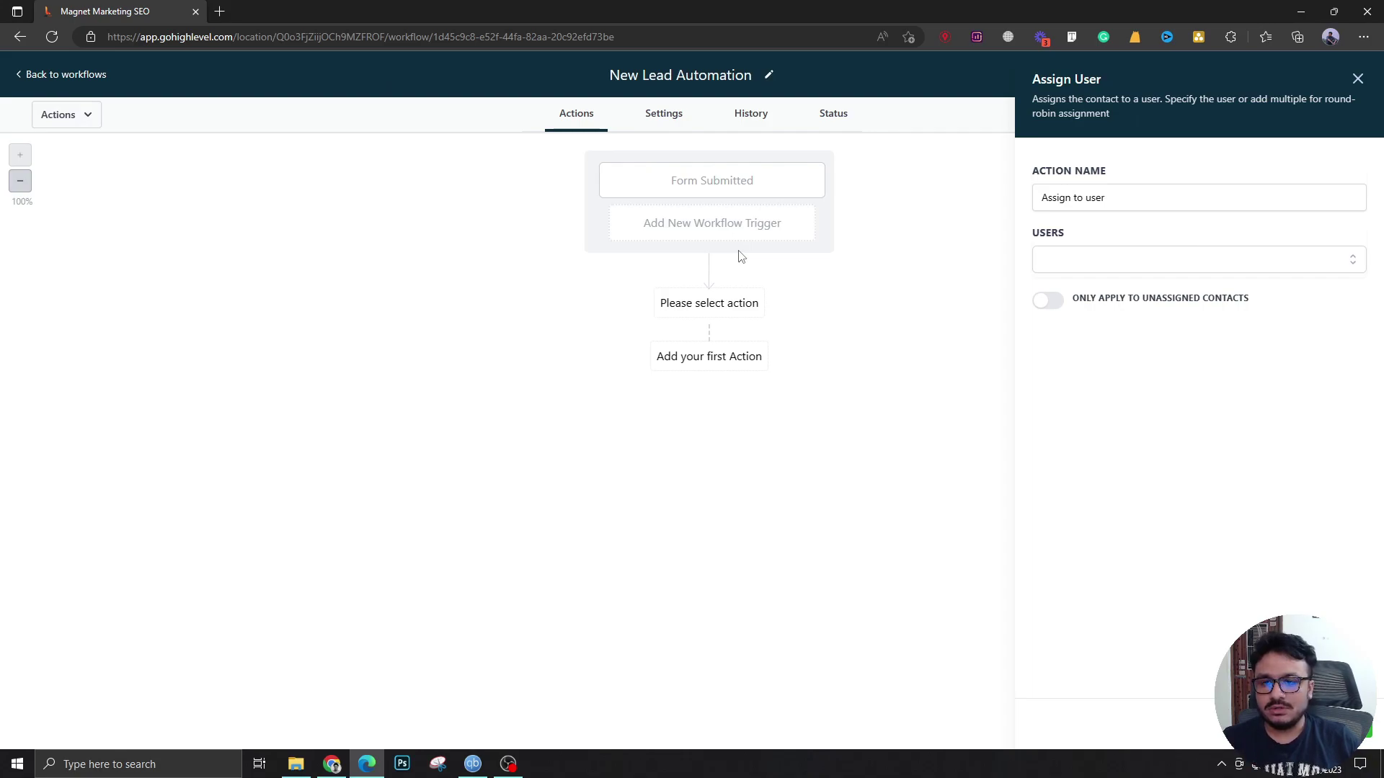
click(1104, 263)
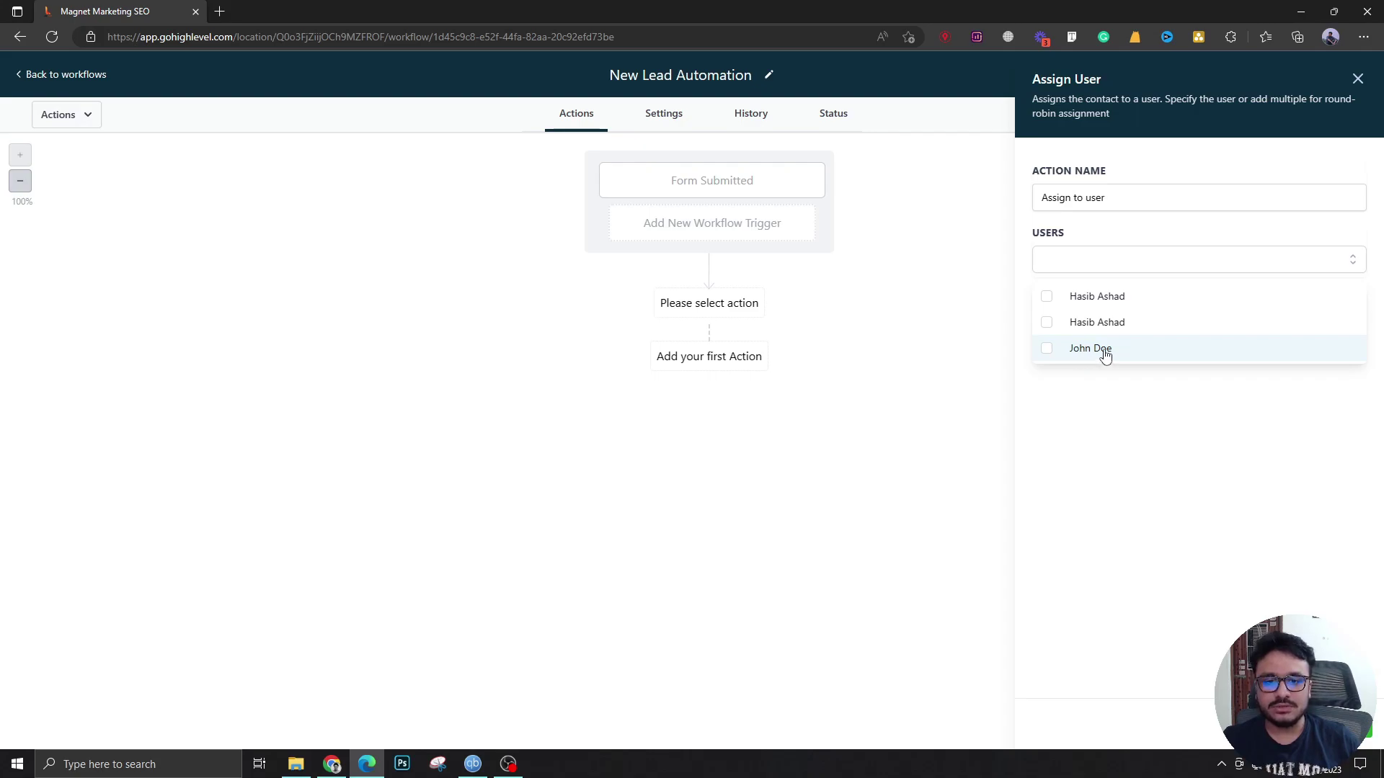
click(1064, 352)
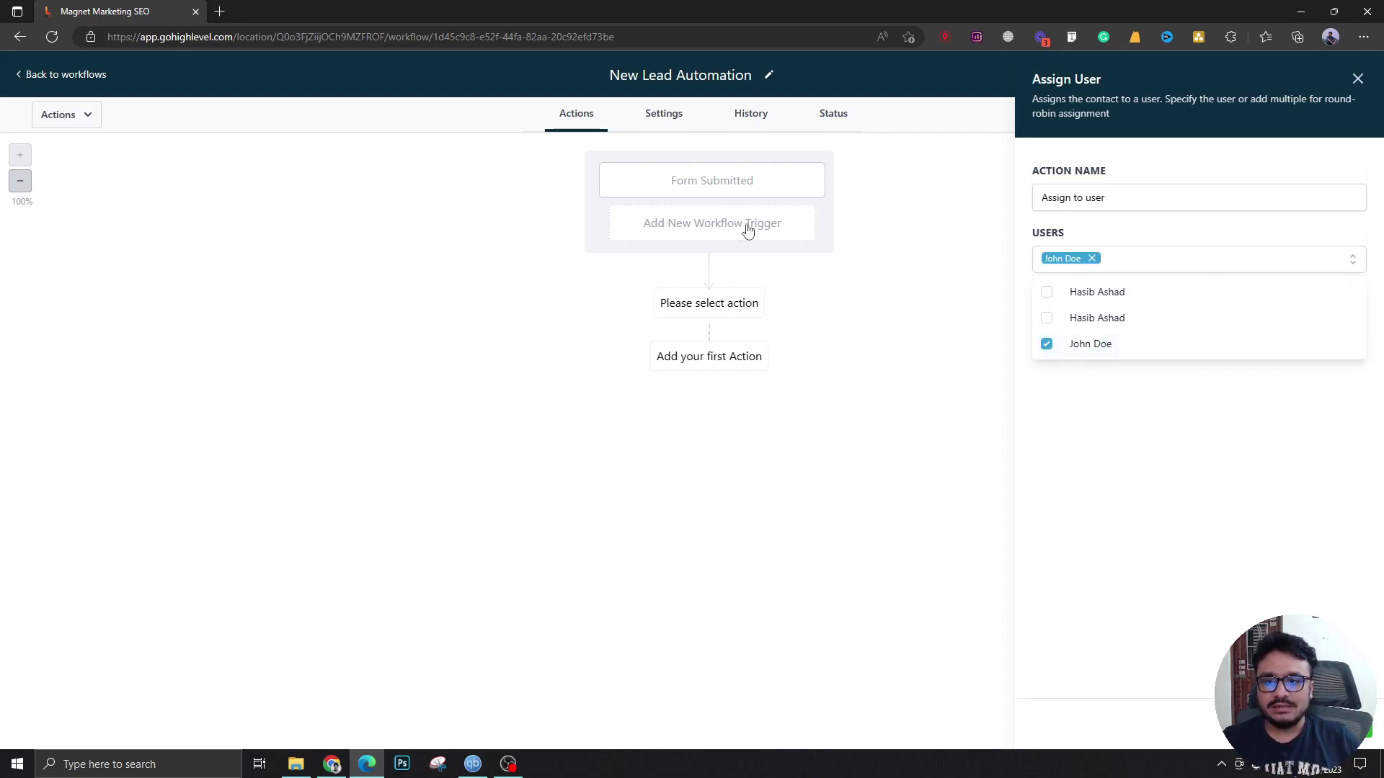
click(1113, 415)
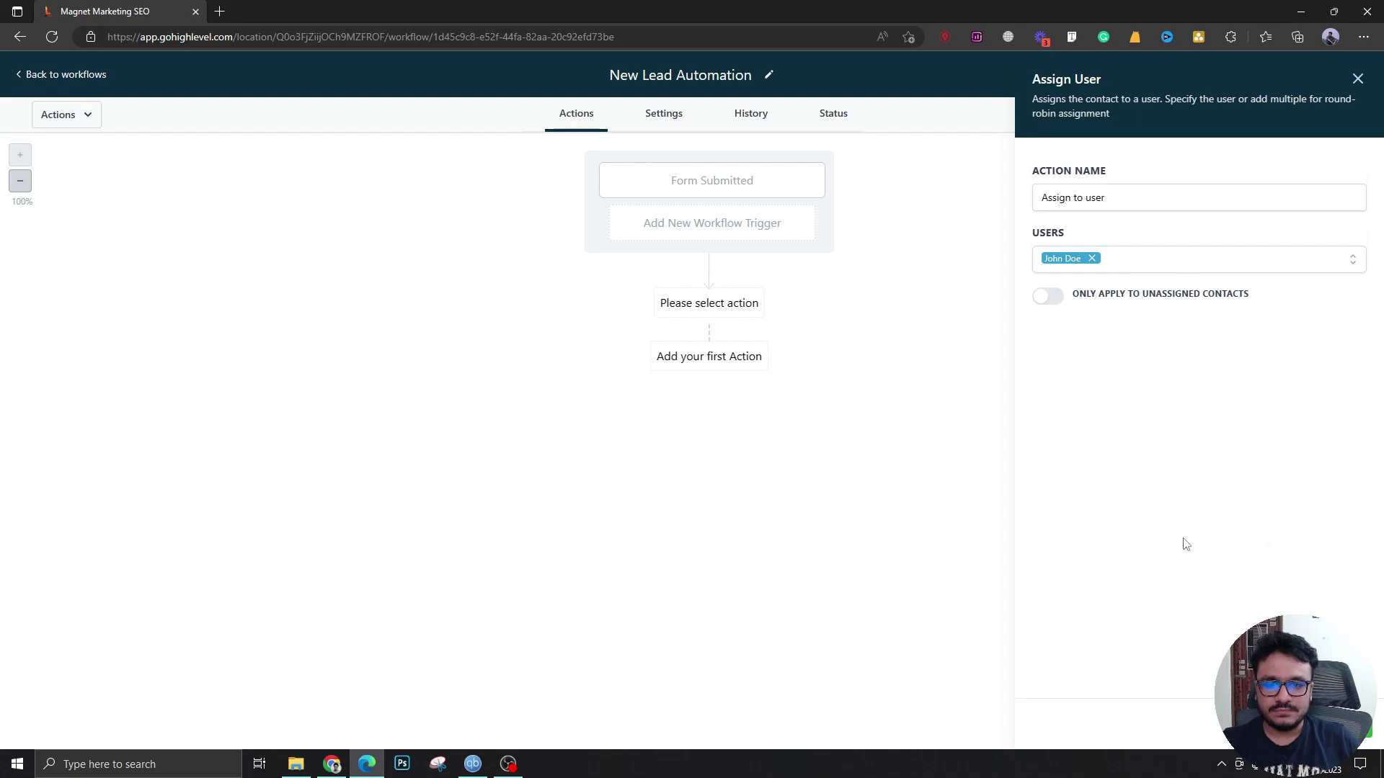
click(1050, 300)
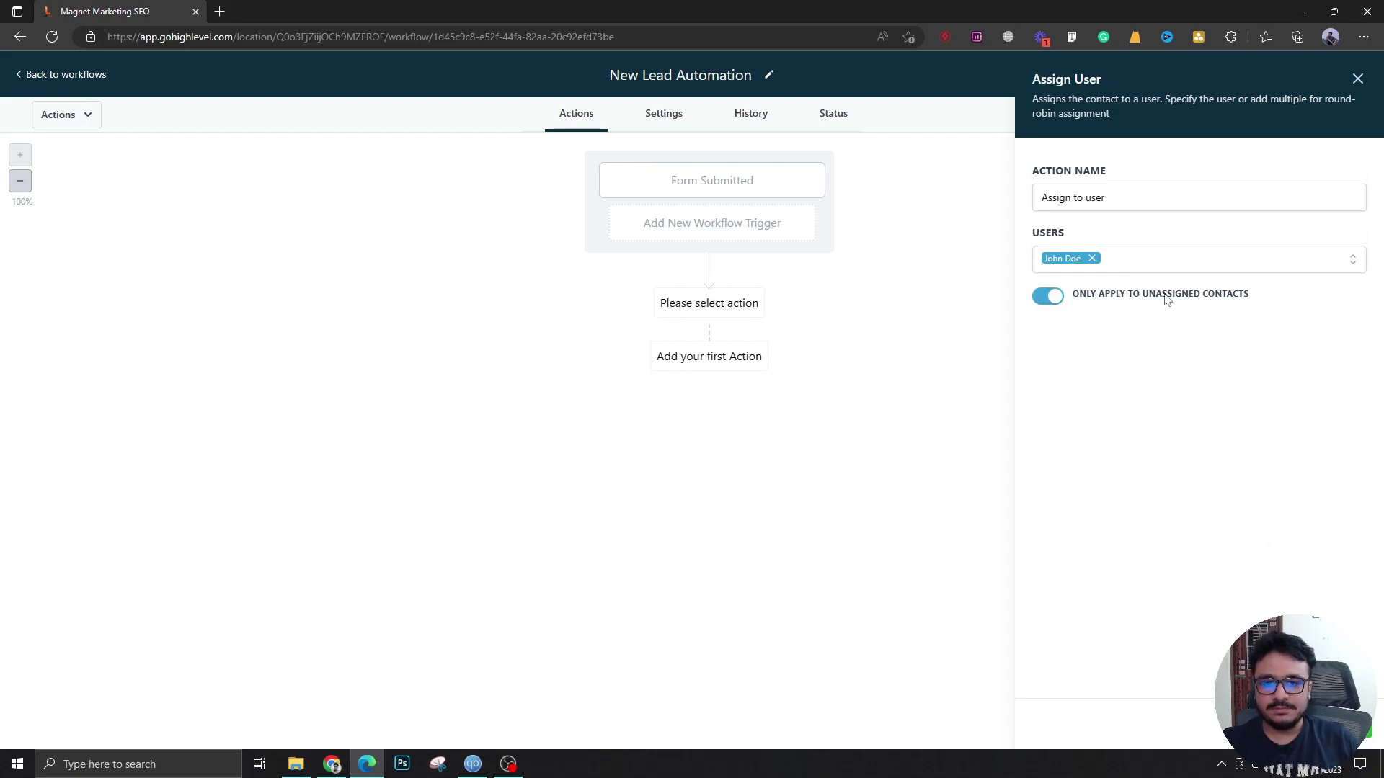
click(1049, 298)
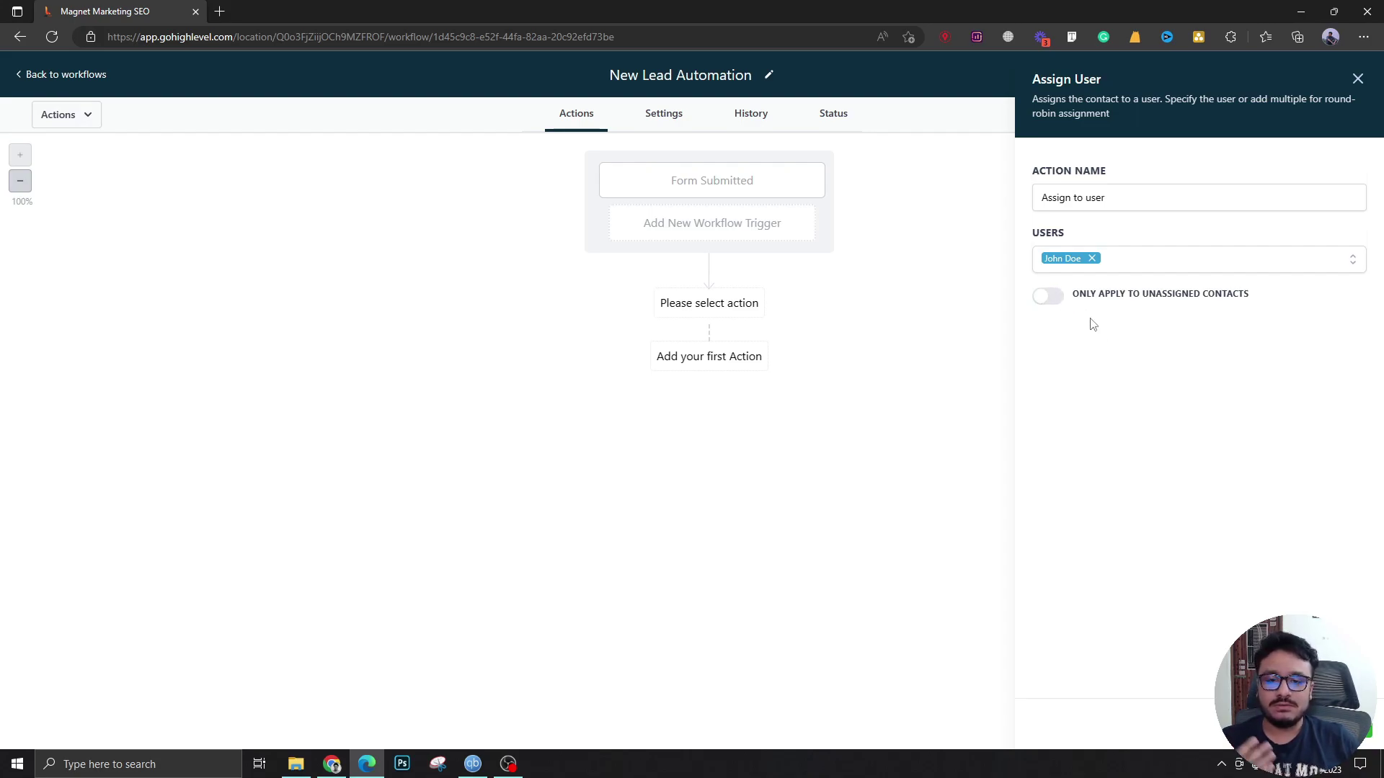
click(781, 312)
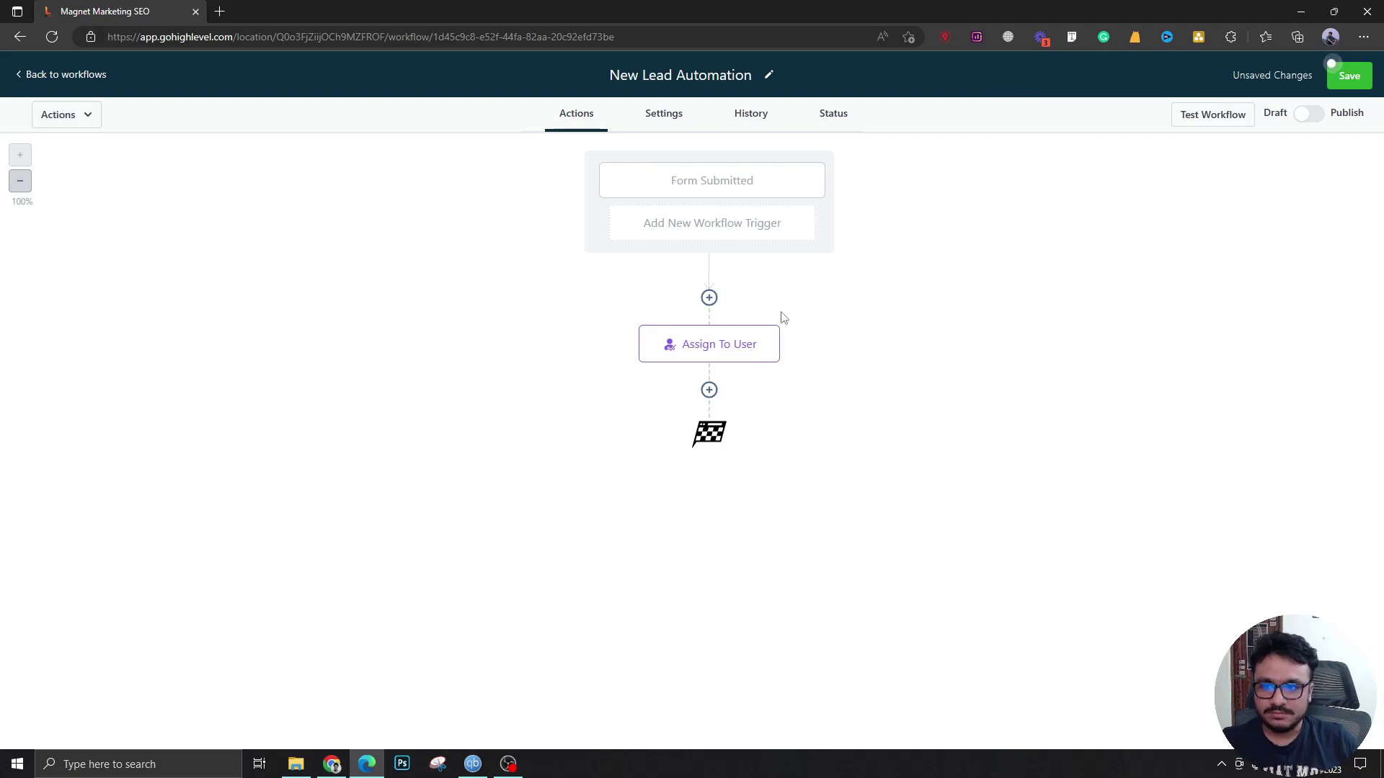
click(709, 389)
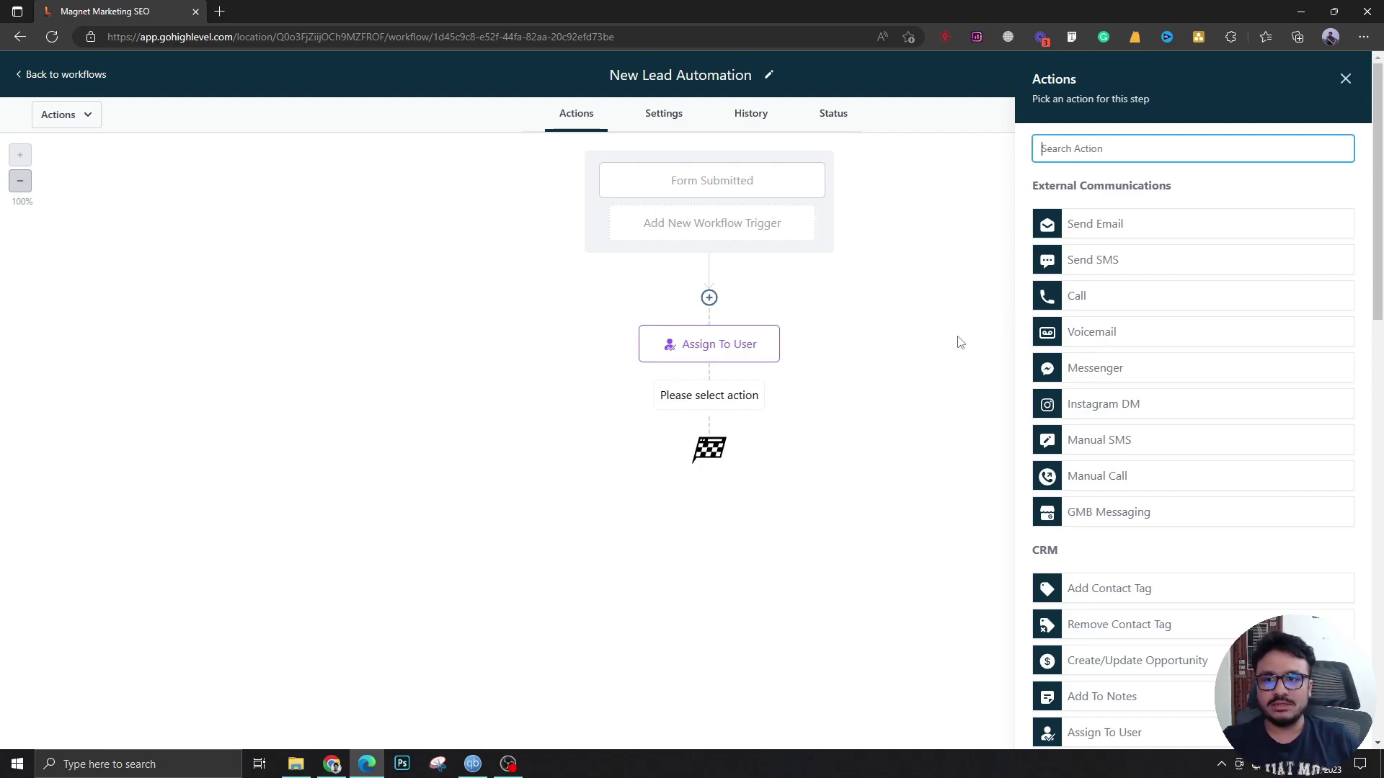
Step: In a new tab, load app.gohighlevel.com and switch to the Evergreen Roofers sub-account
click(219, 13)
text(app)
key(Return)
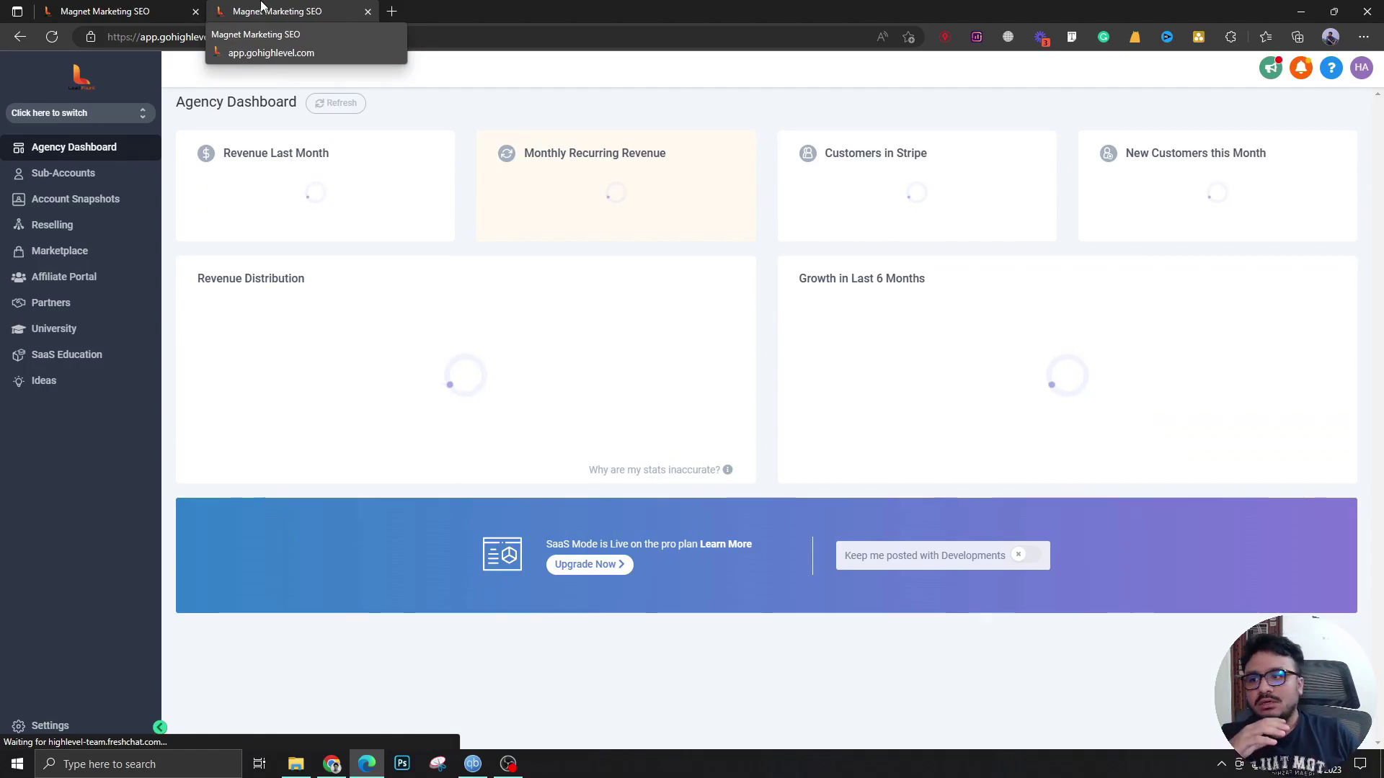
click(143, 116)
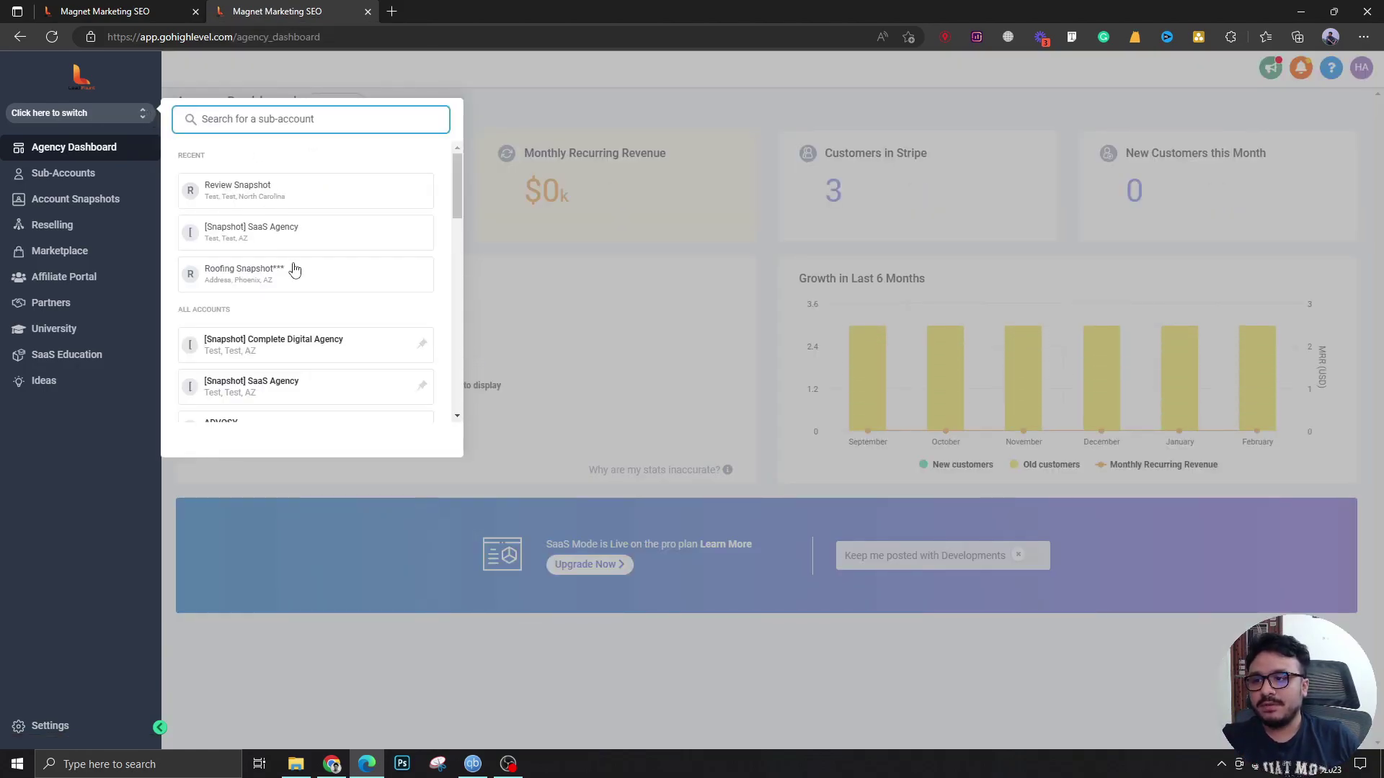
scroll(286, 362, down, 5)
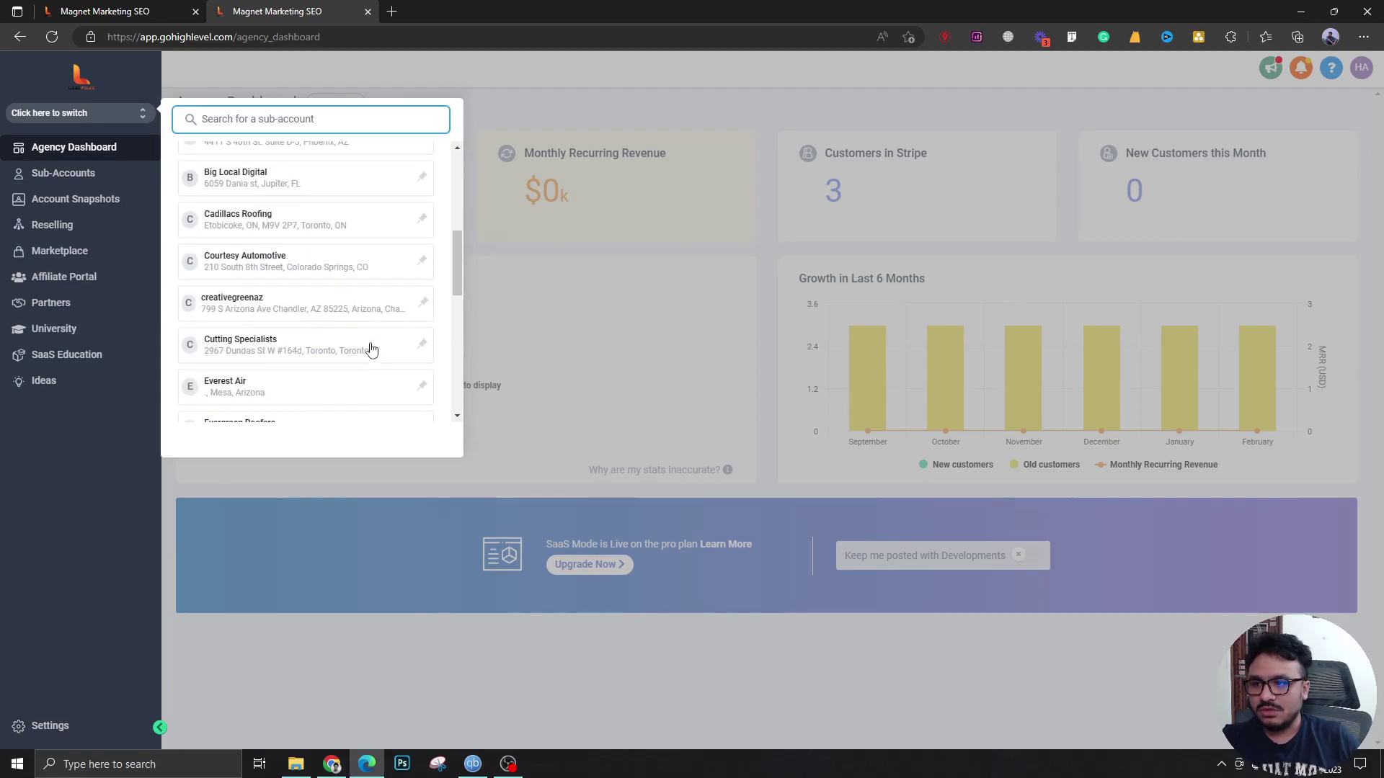
scroll(288, 360, down, 1)
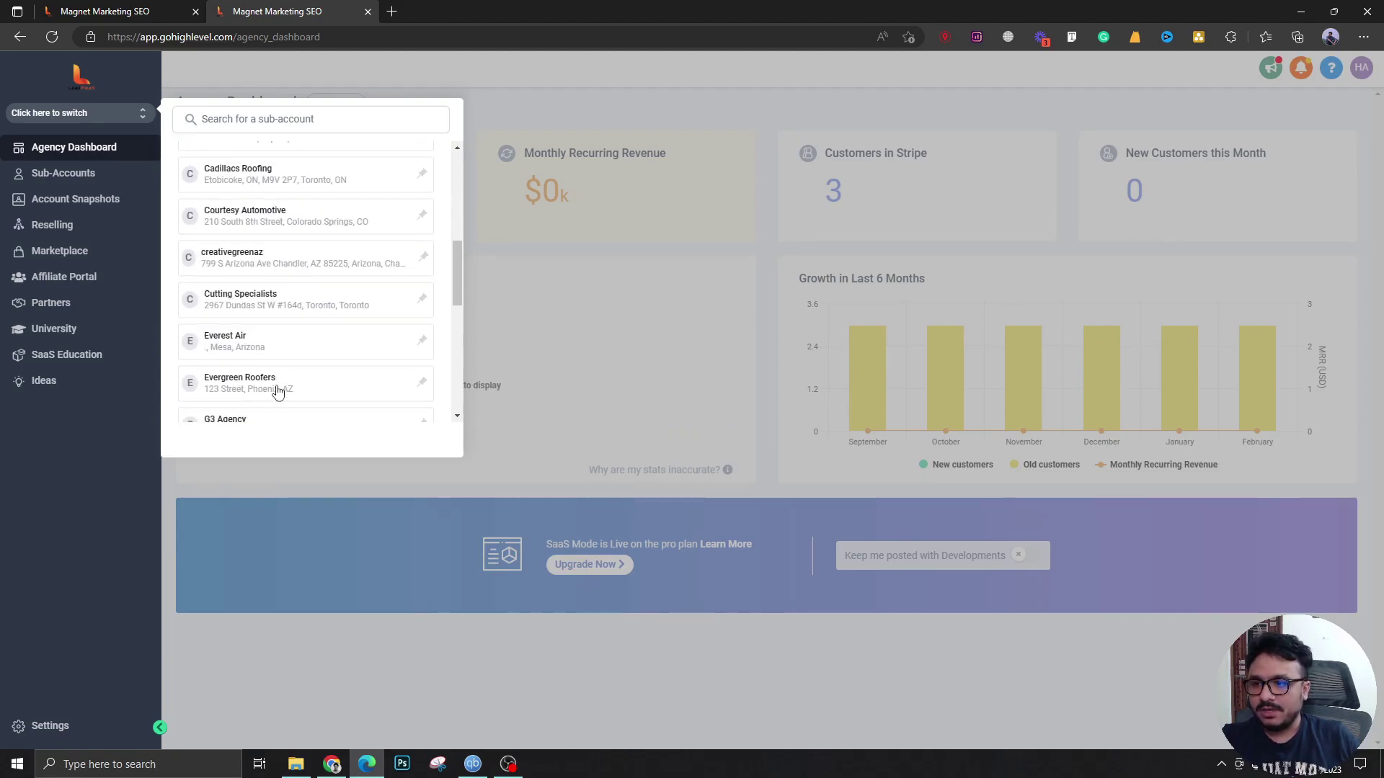
click(278, 389)
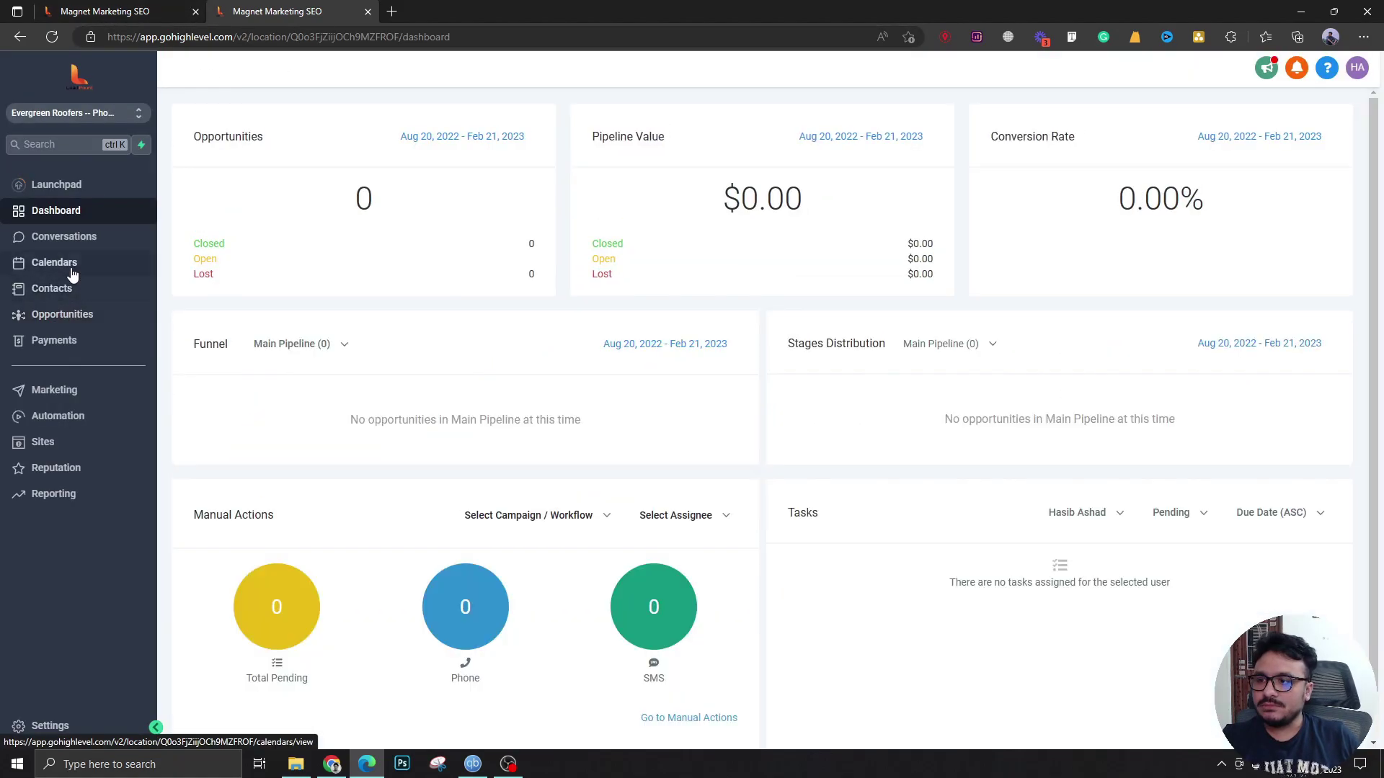
click(74, 320)
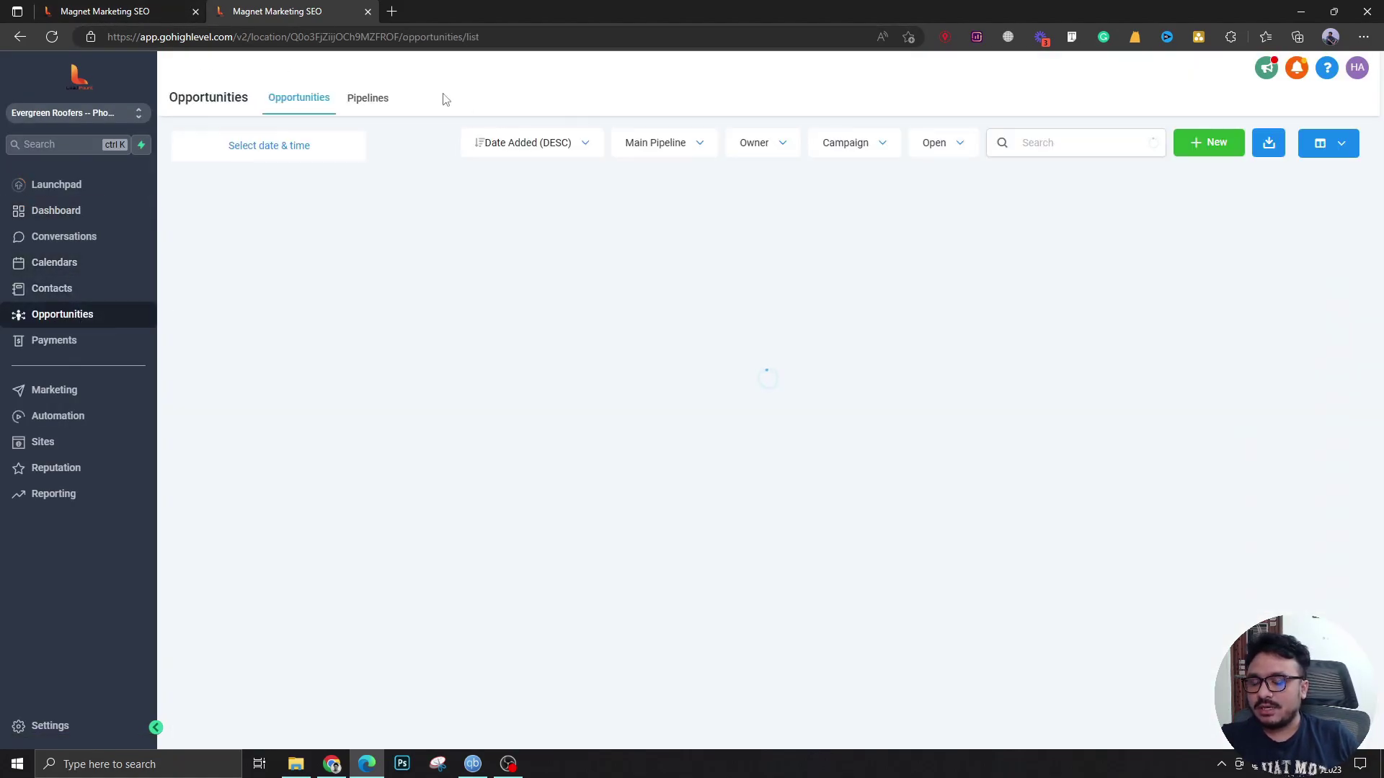
click(670, 152)
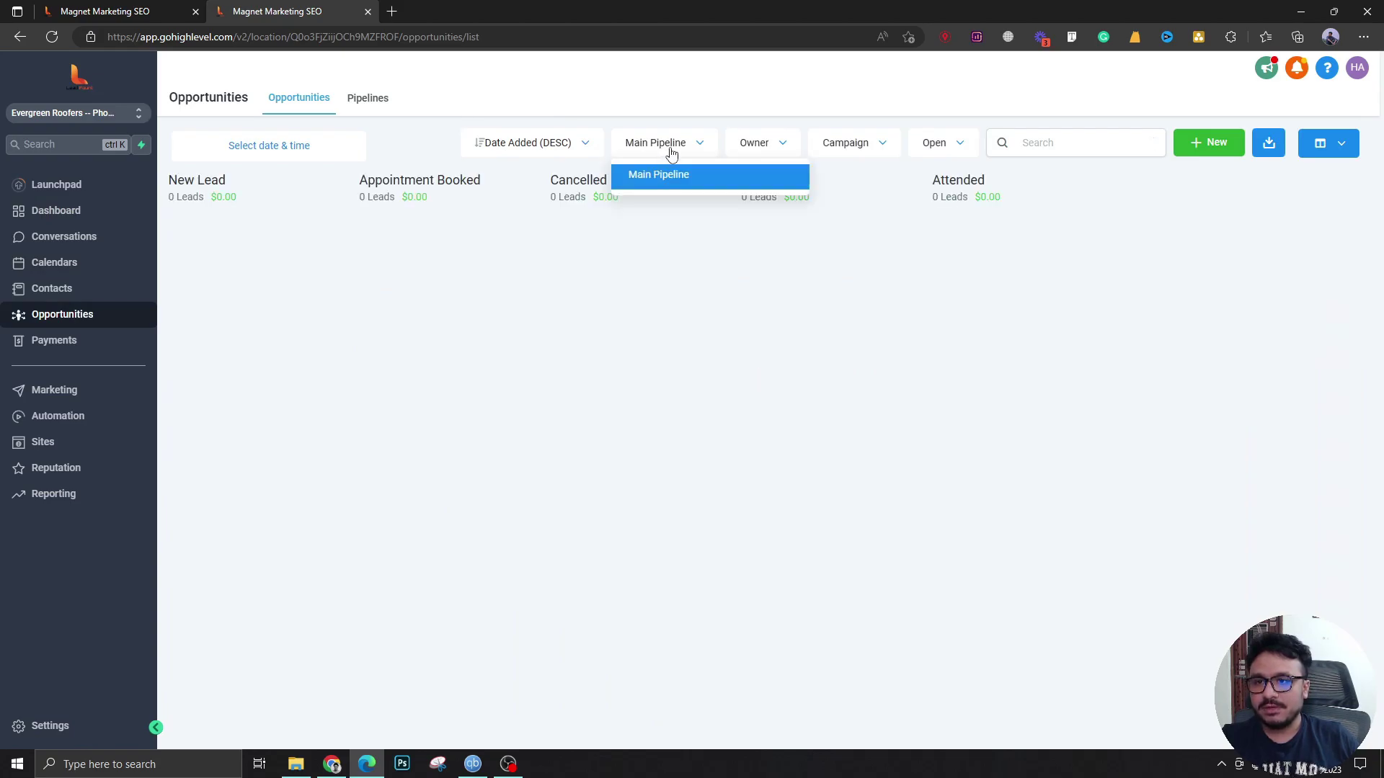
click(367, 101)
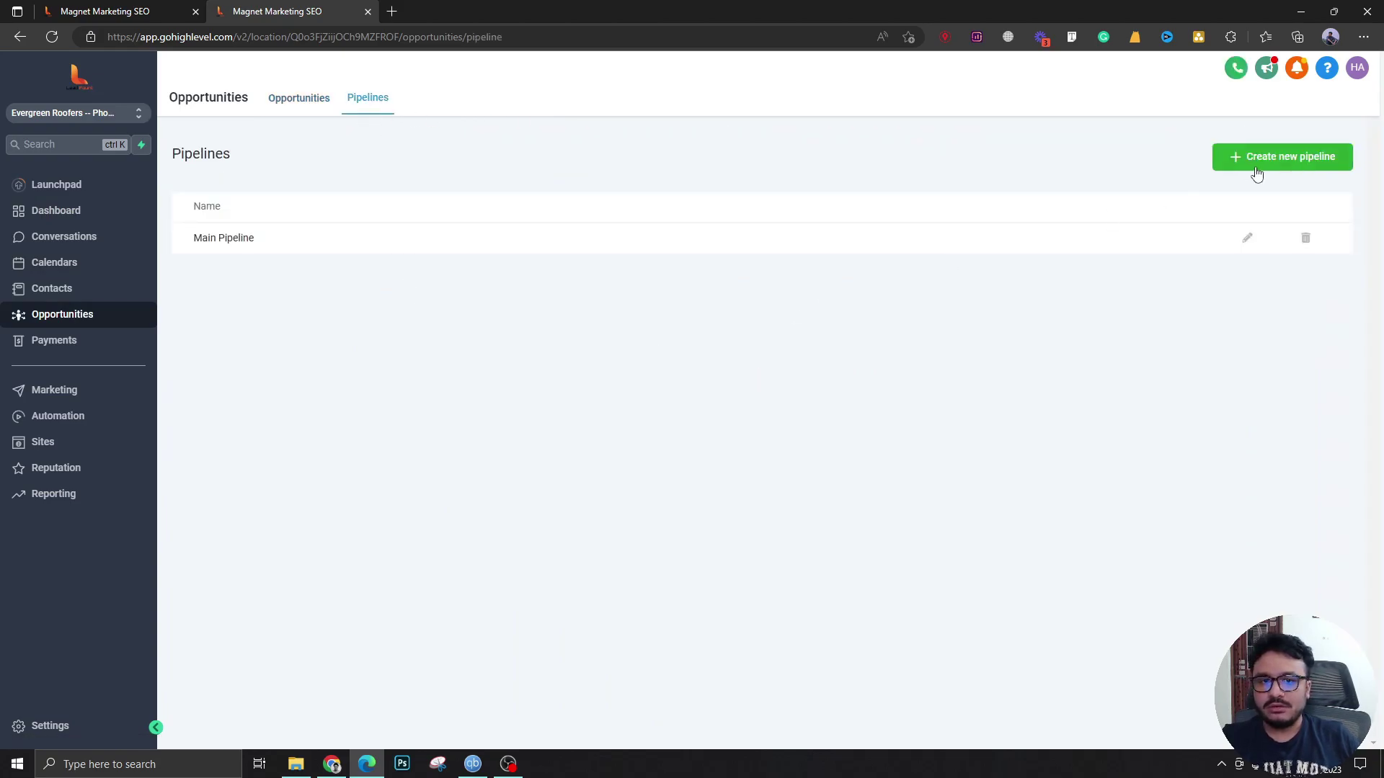
click(1258, 160)
click(916, 98)
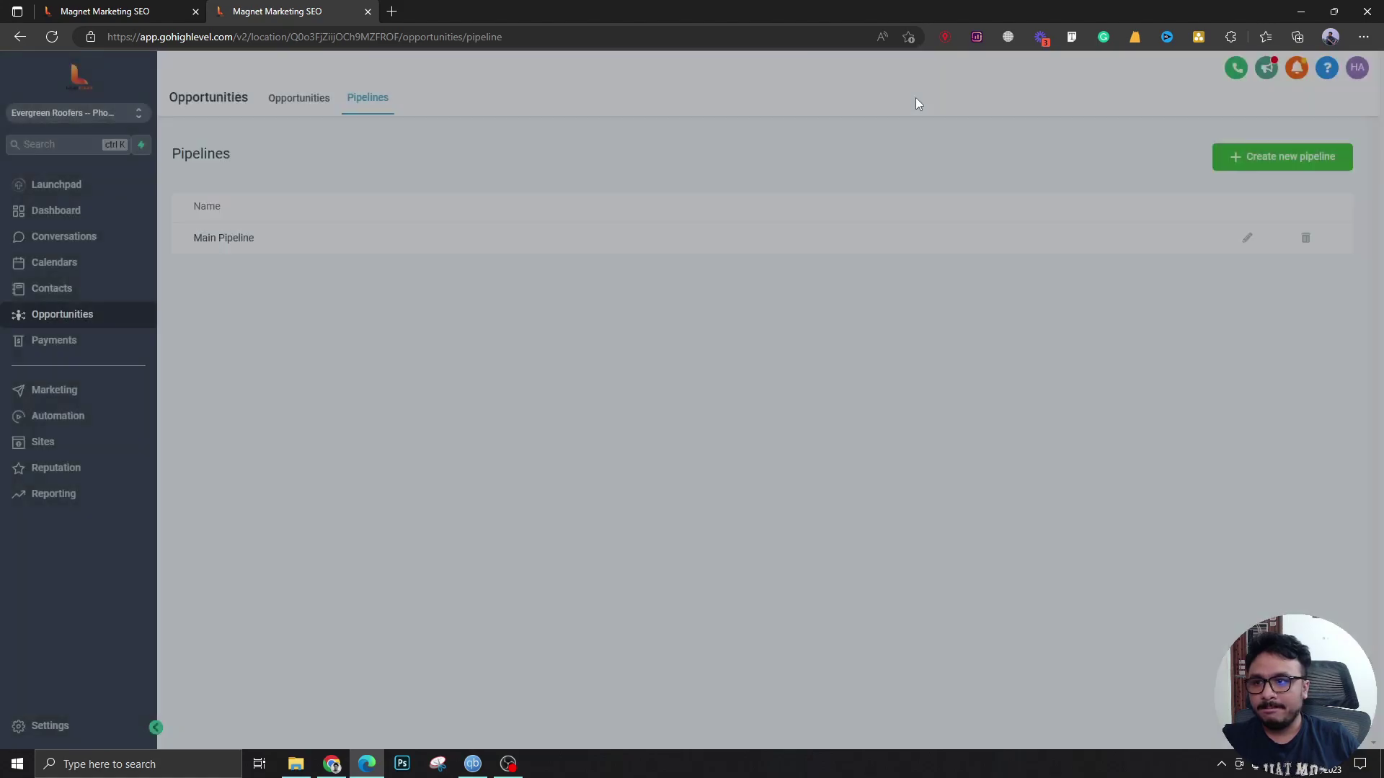
click(299, 101)
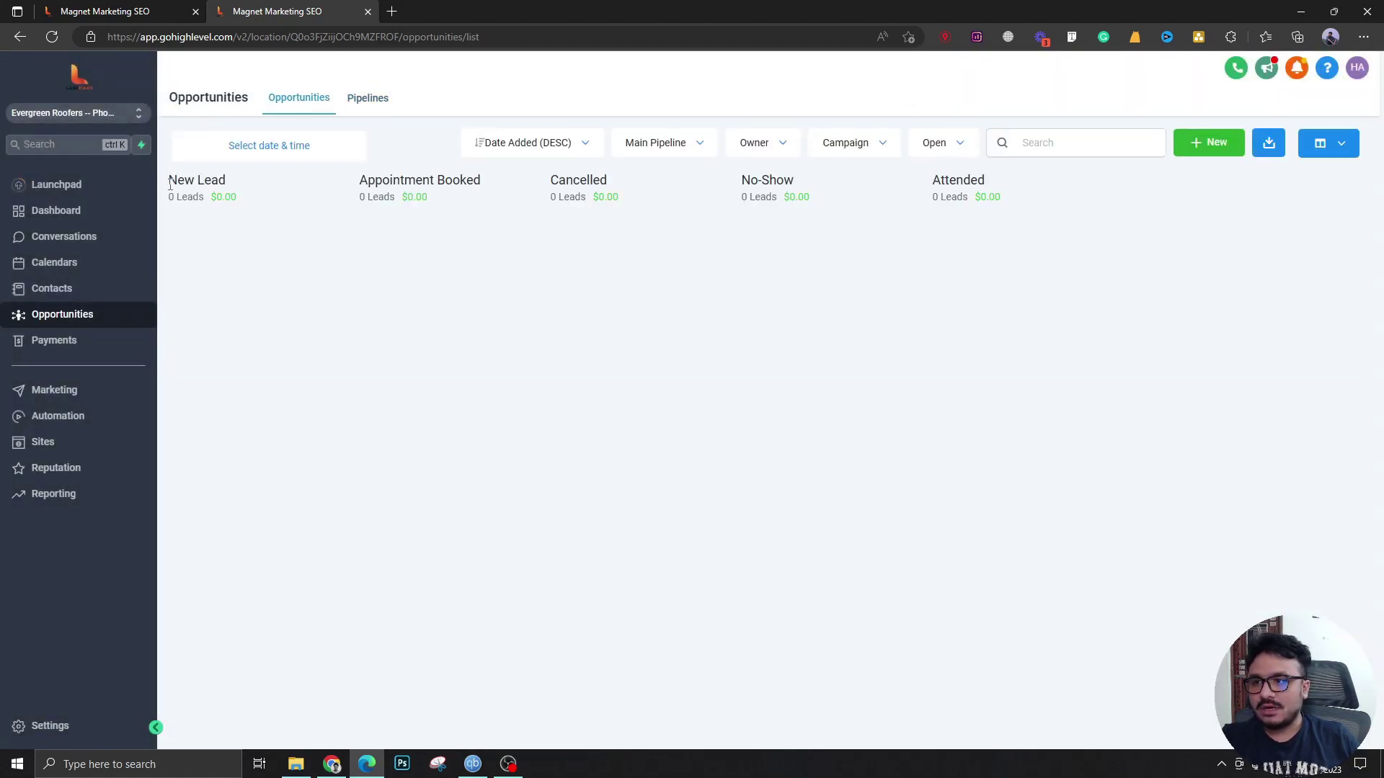
drag(170, 184, 241, 186)
click(375, 196)
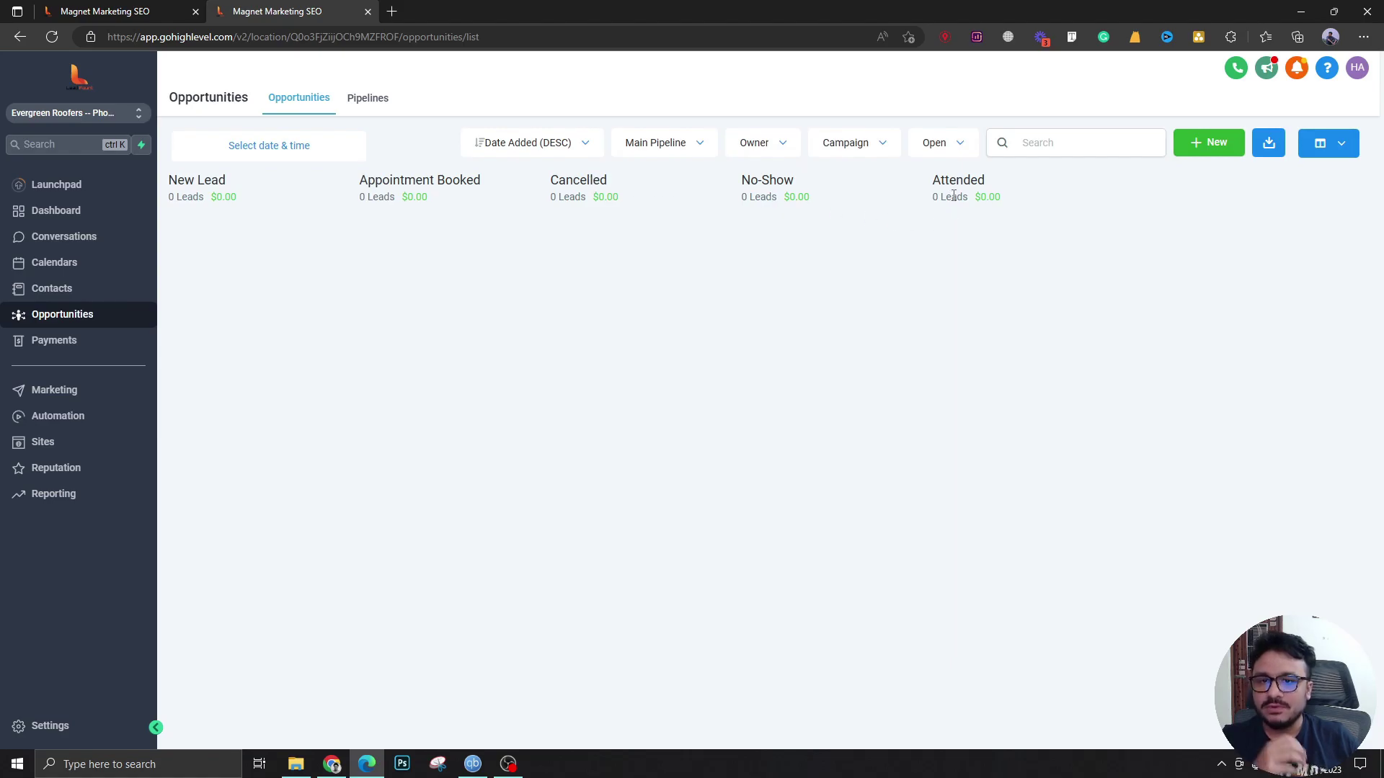
click(350, 112)
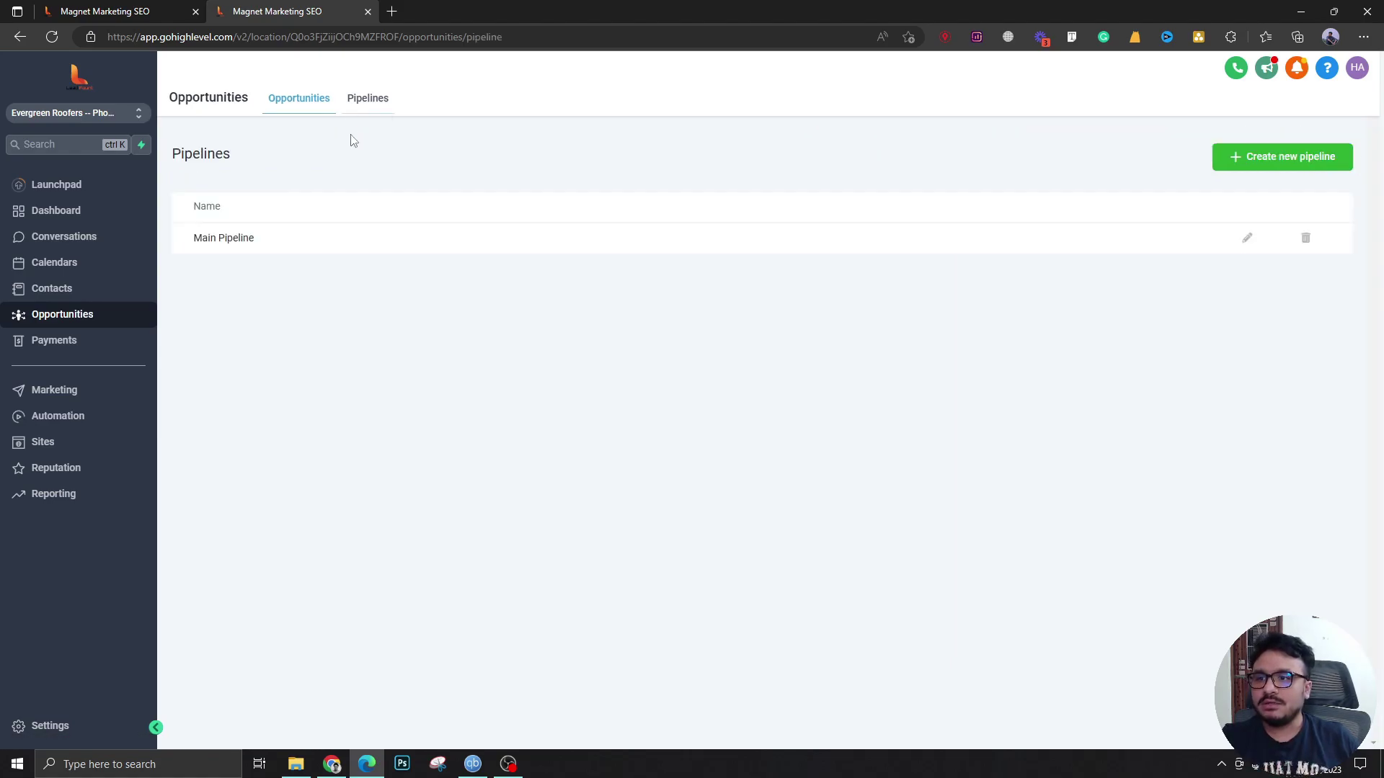
click(1246, 241)
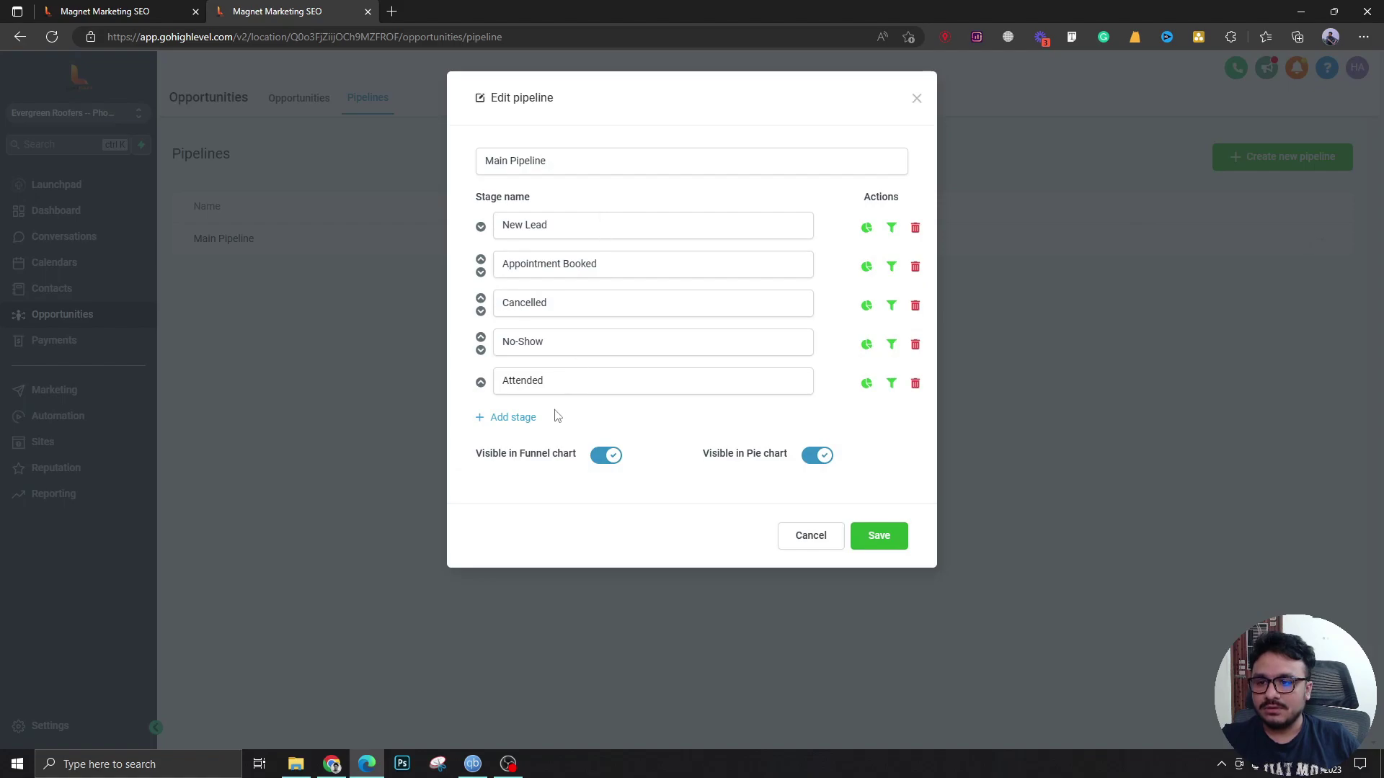
click(526, 421)
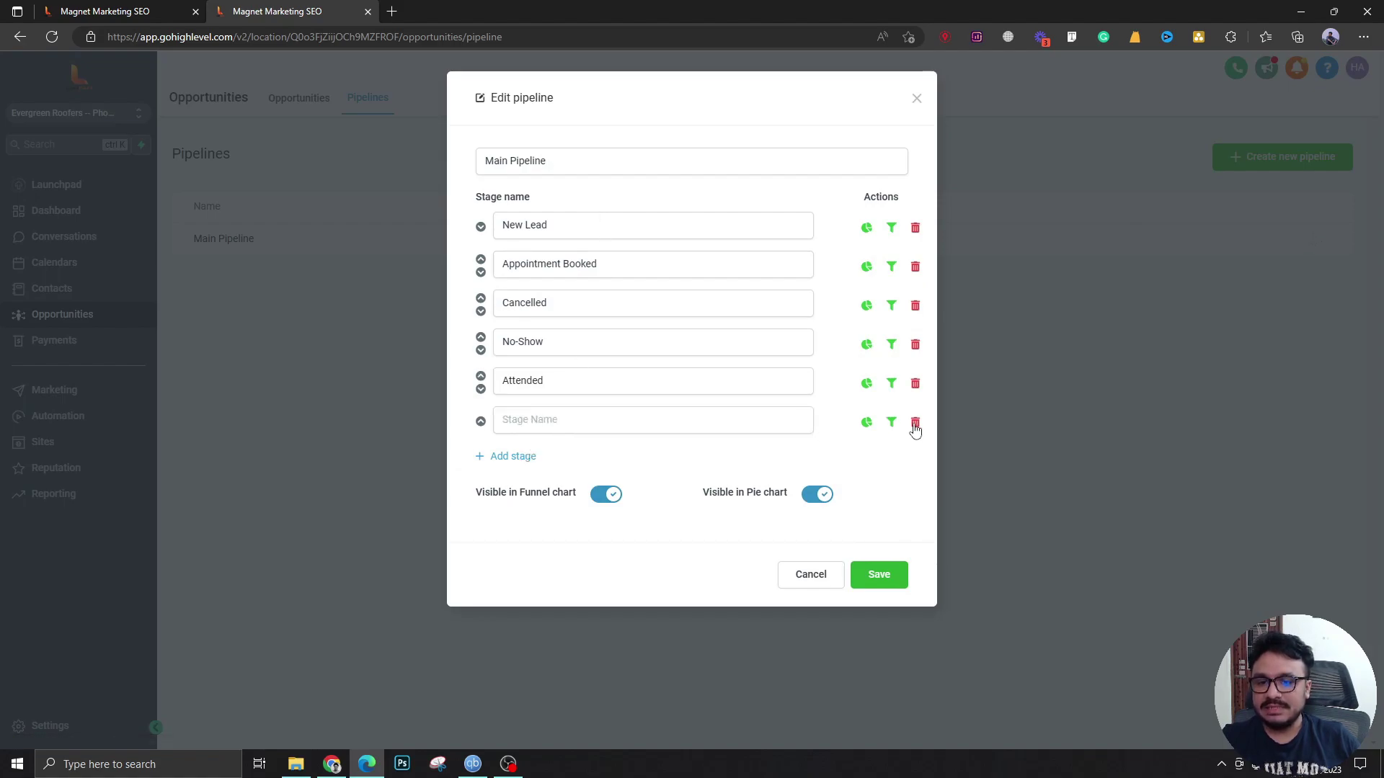
click(916, 98)
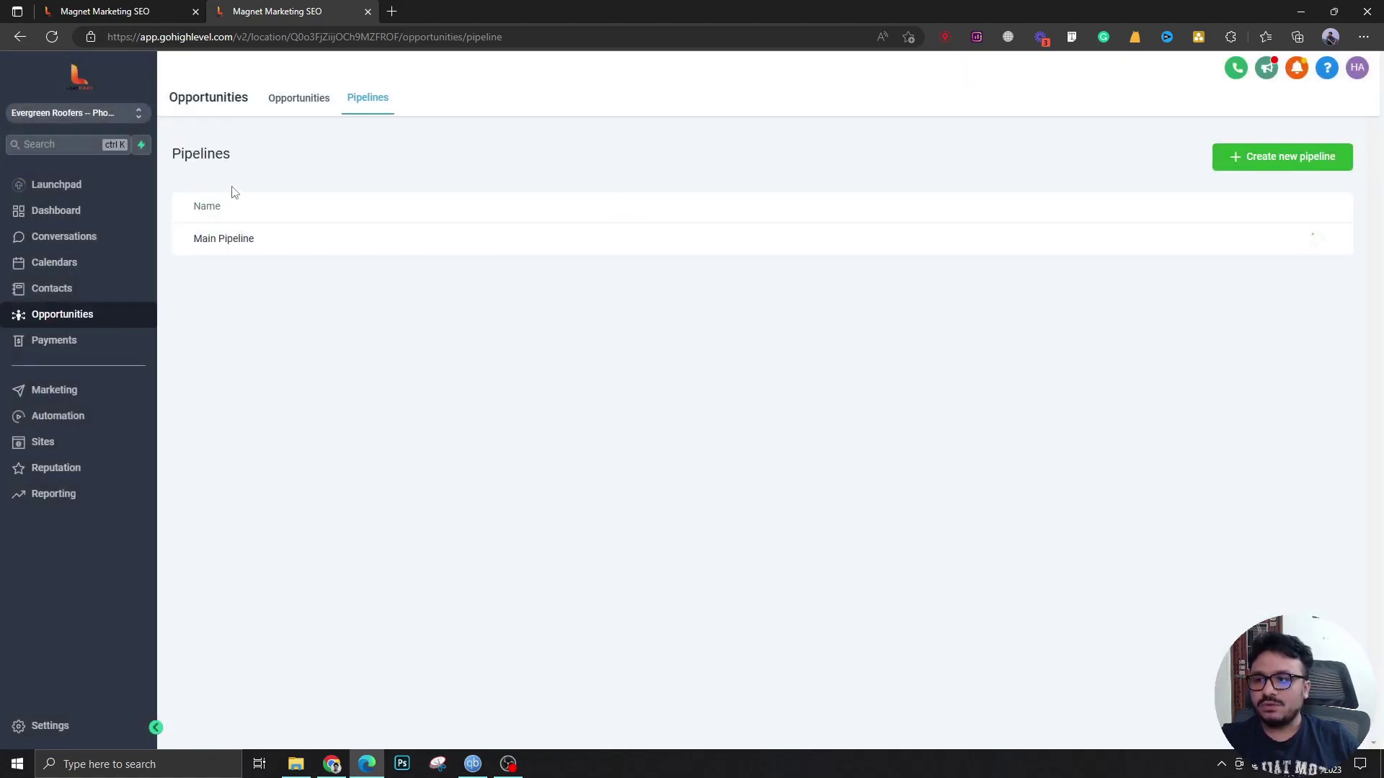
click(299, 99)
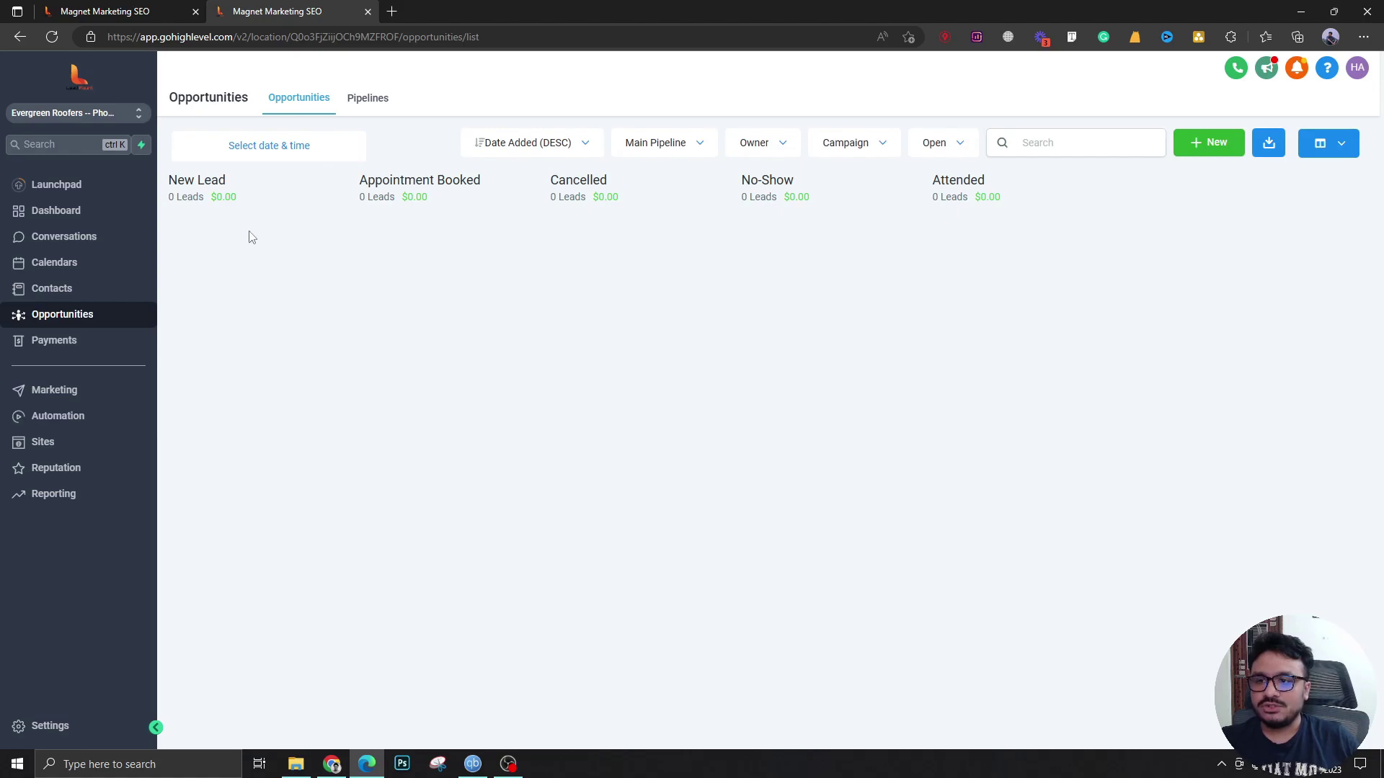
Step: Add a Create/Update Opportunity action placing contacts in Main Pipeline's New Lead stage
click(142, 9)
text(crea)
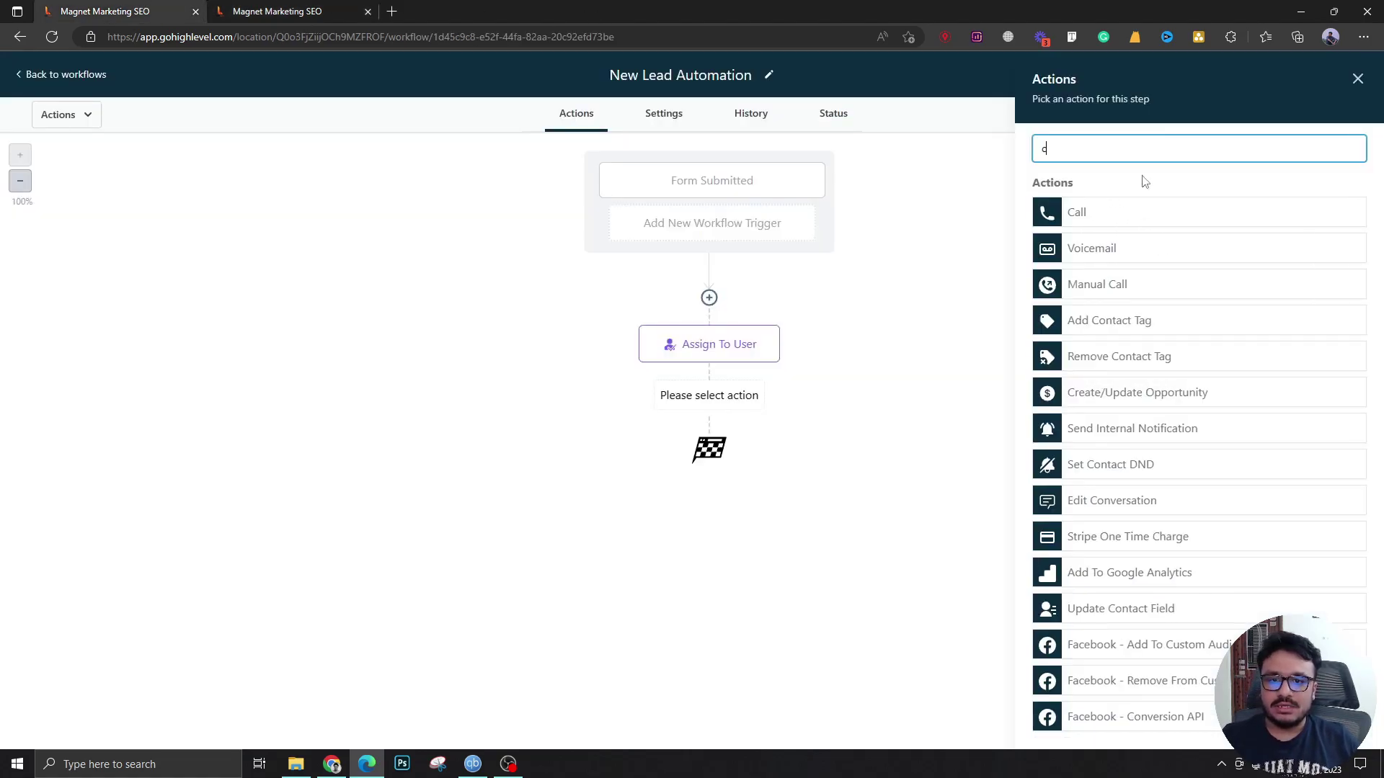
click(1145, 229)
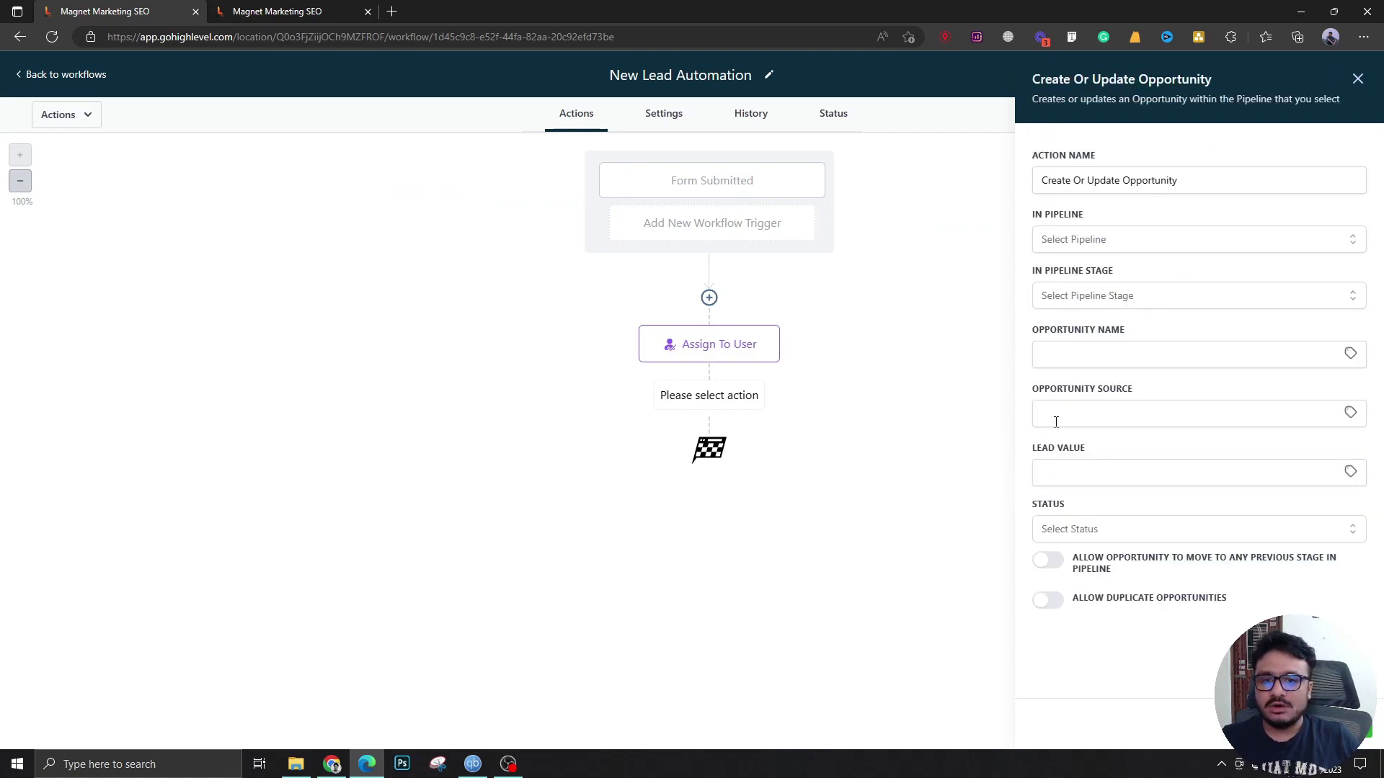
click(216, 11)
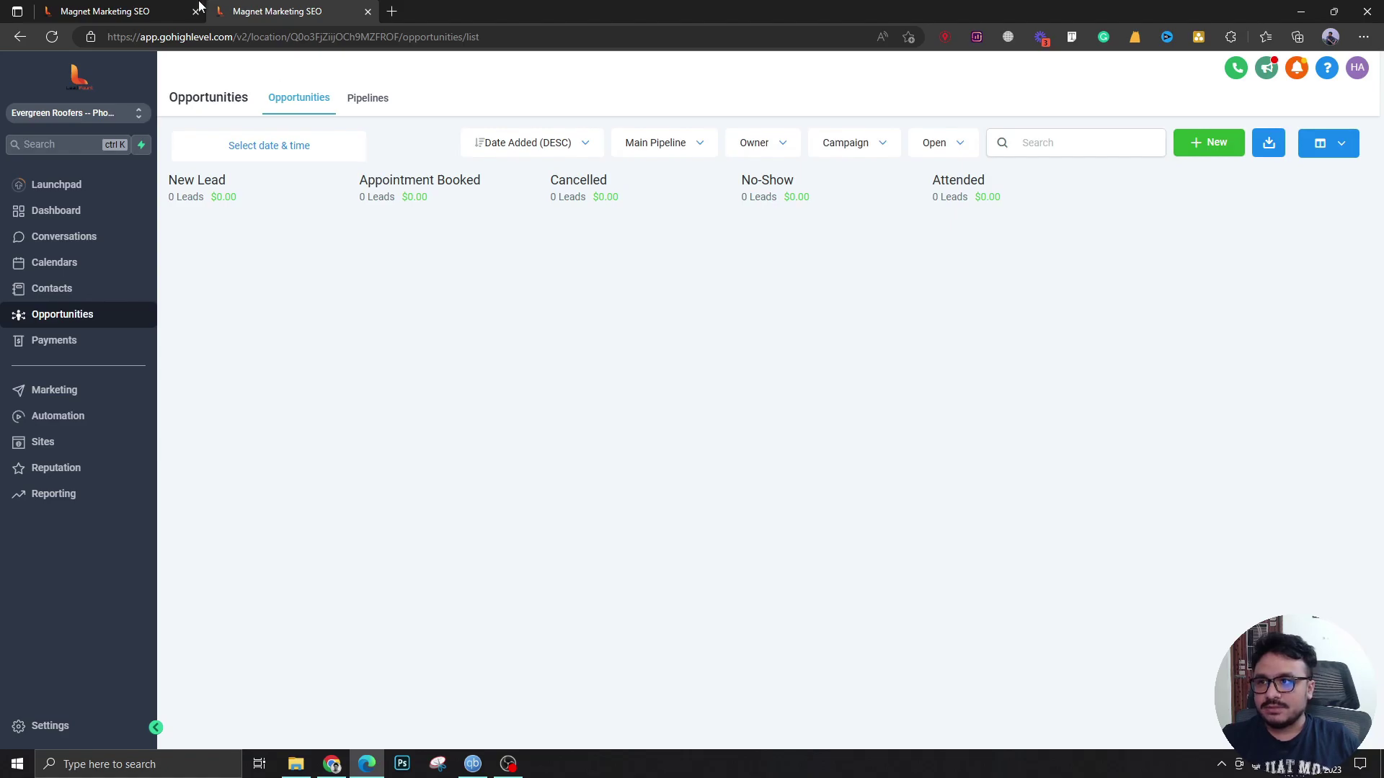
click(178, 9)
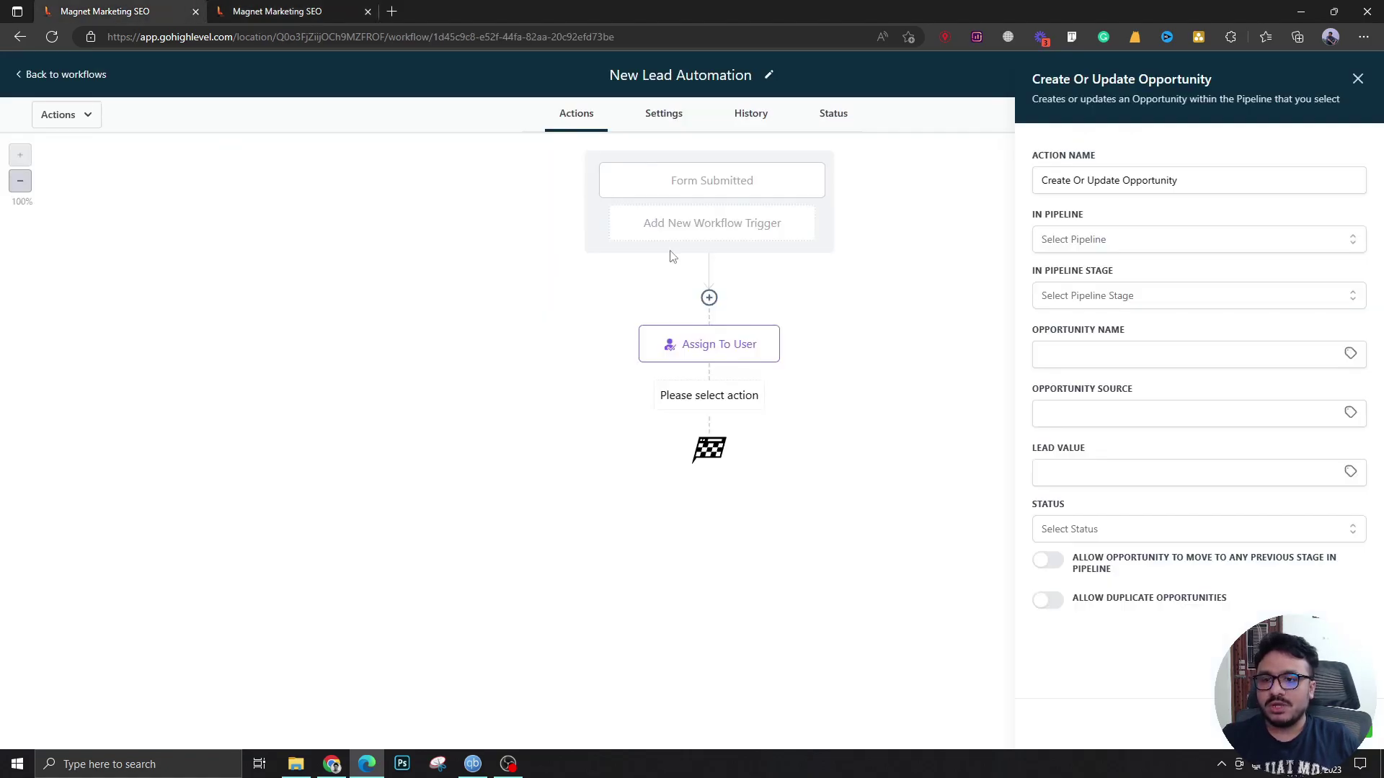
click(1189, 245)
click(1114, 308)
click(1097, 297)
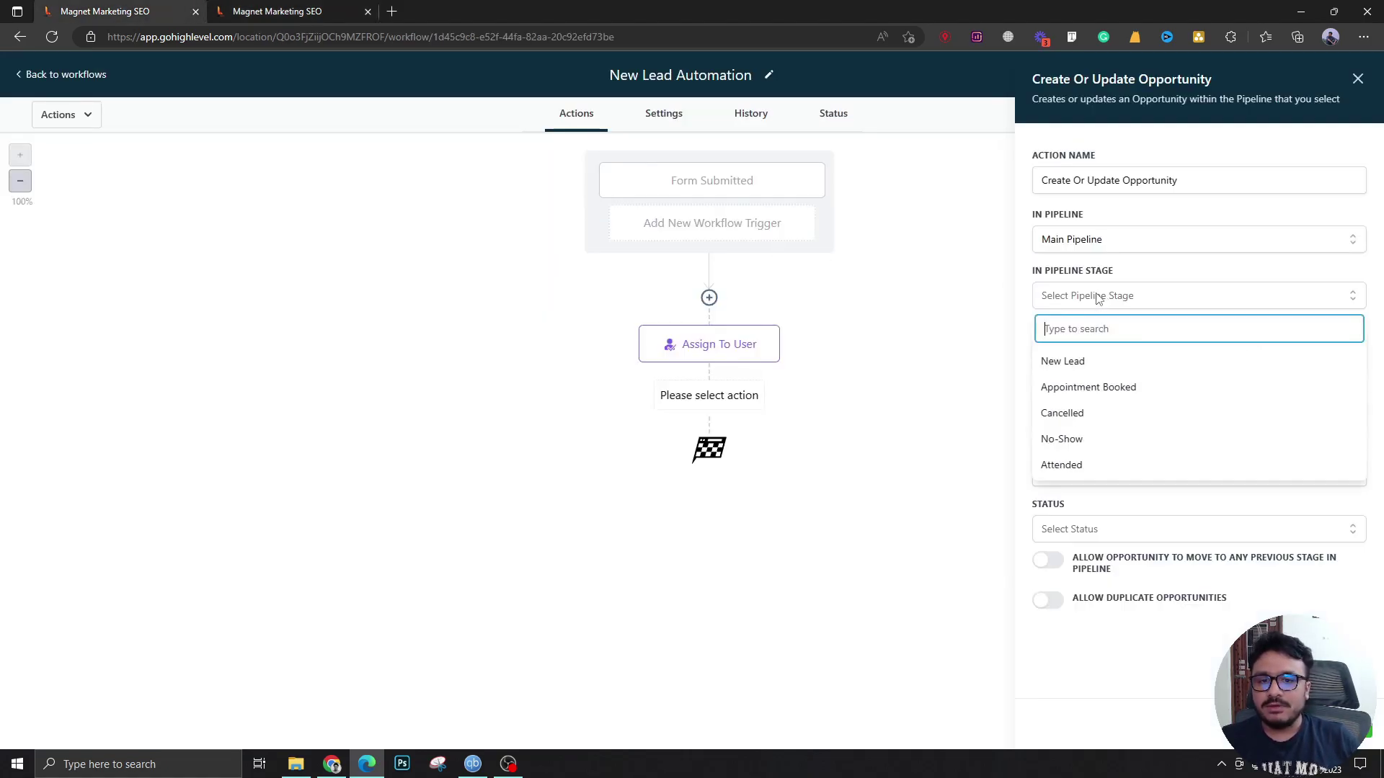
click(1070, 363)
Step: Name the opportunity {{contact.name}}, set its status to open, and save the action
click(1069, 362)
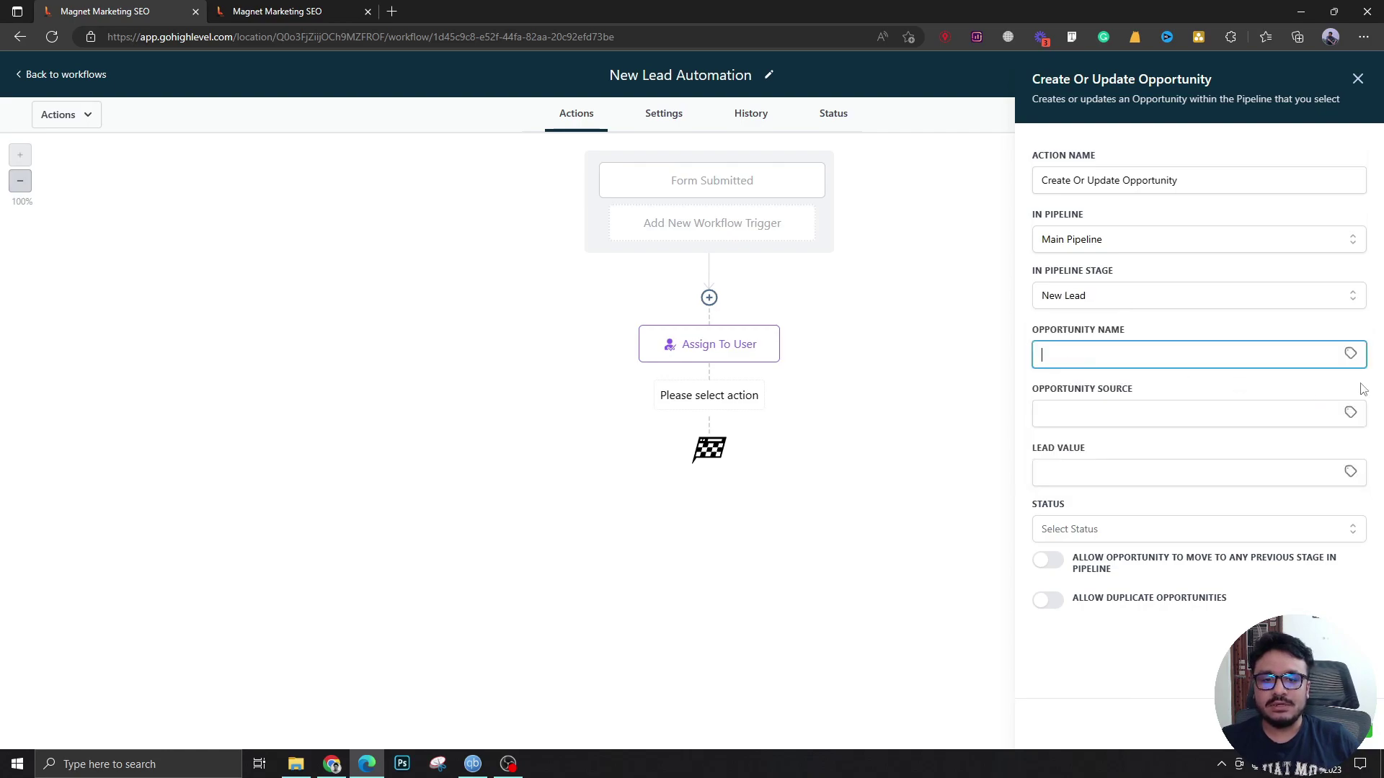
click(1350, 354)
click(1283, 381)
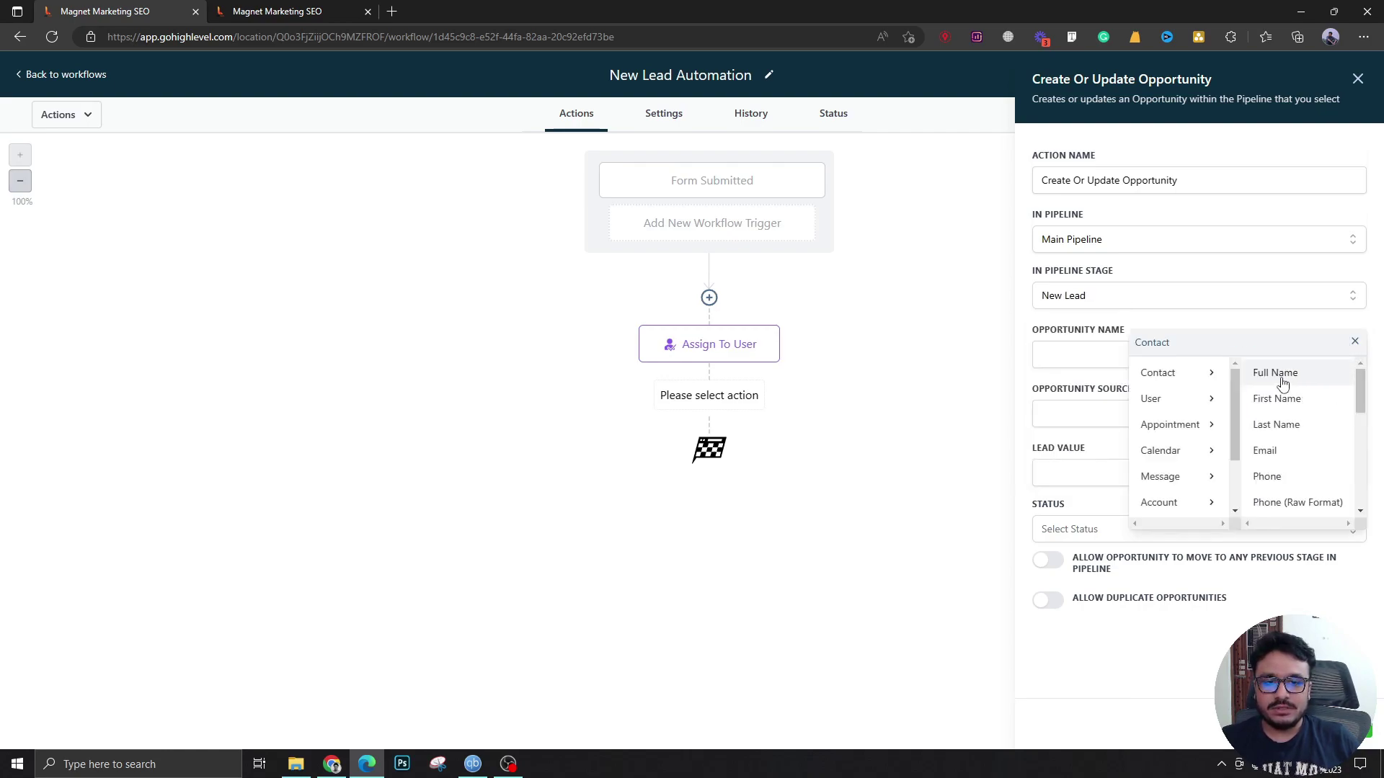
click(1294, 374)
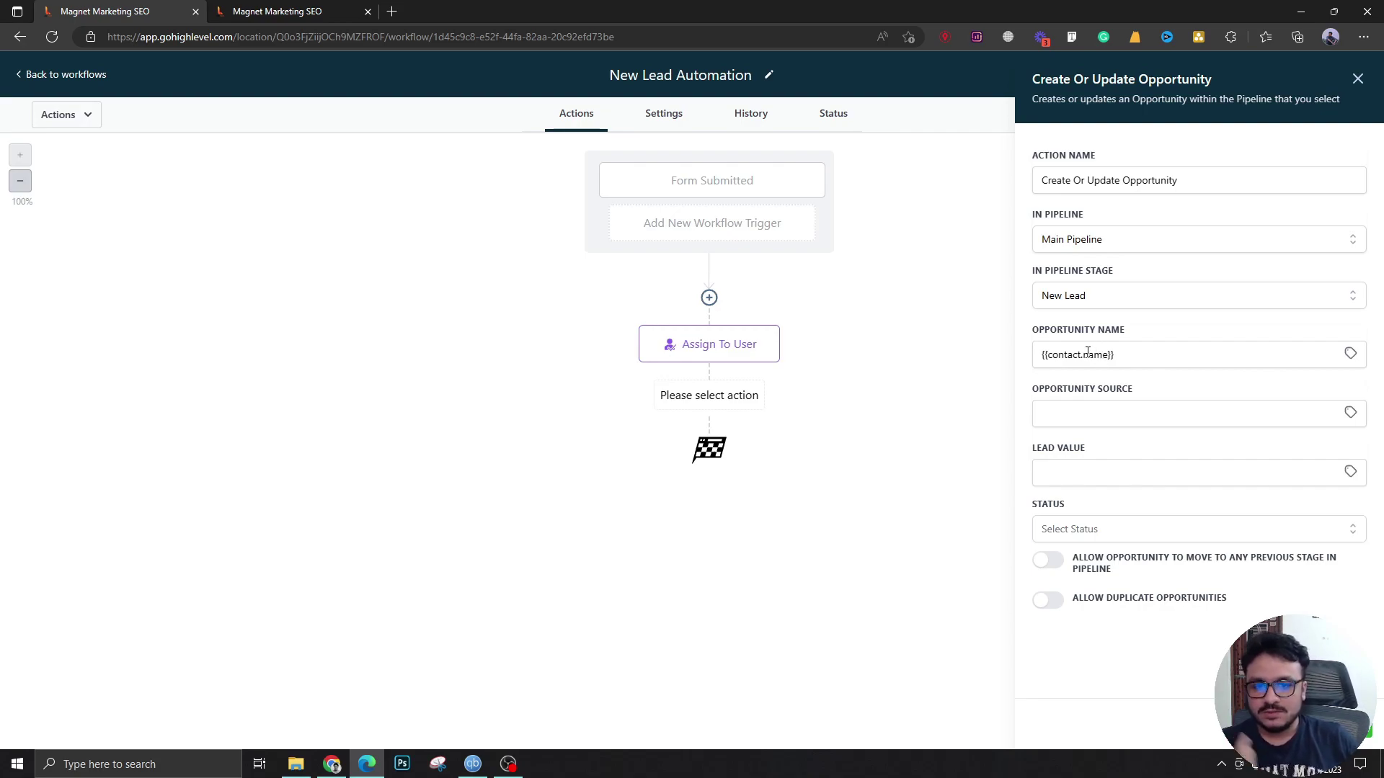
click(1069, 417)
click(1135, 396)
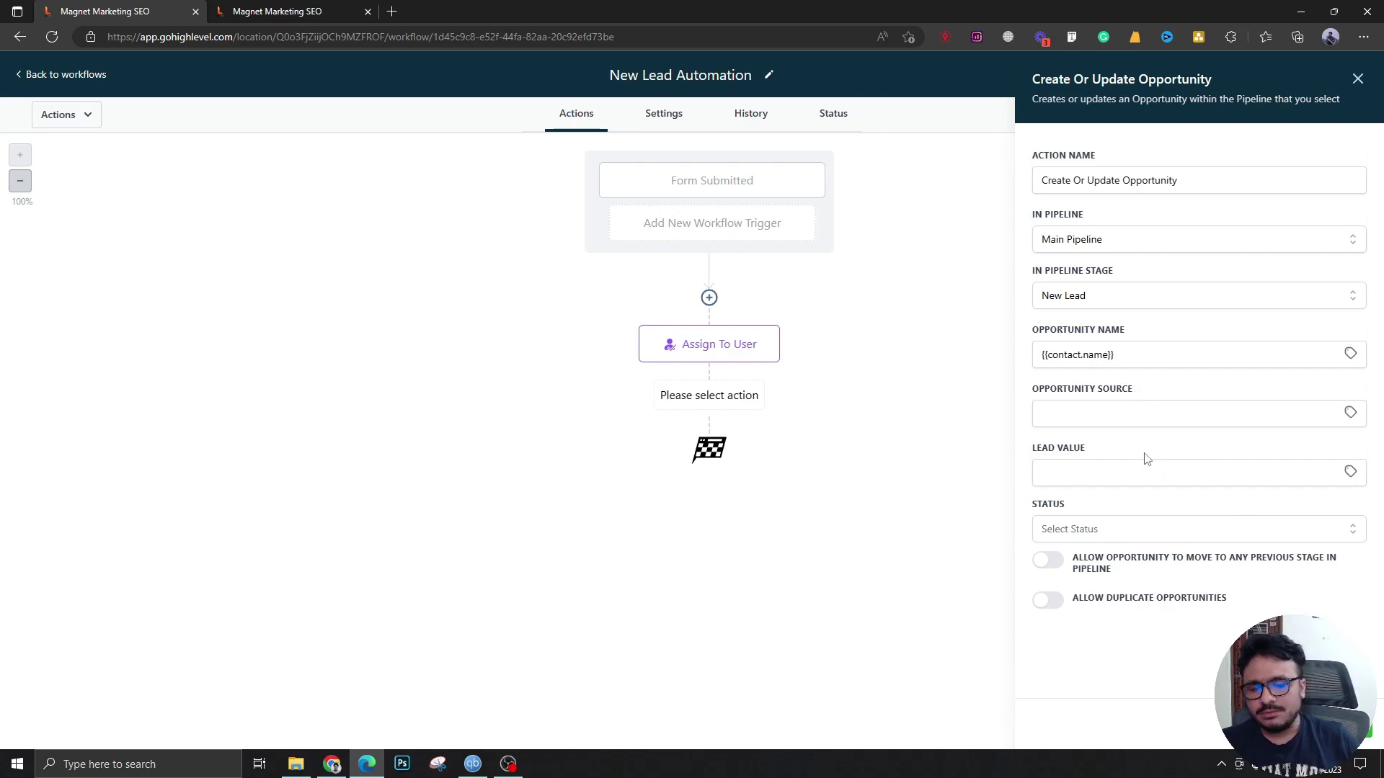
click(1127, 410)
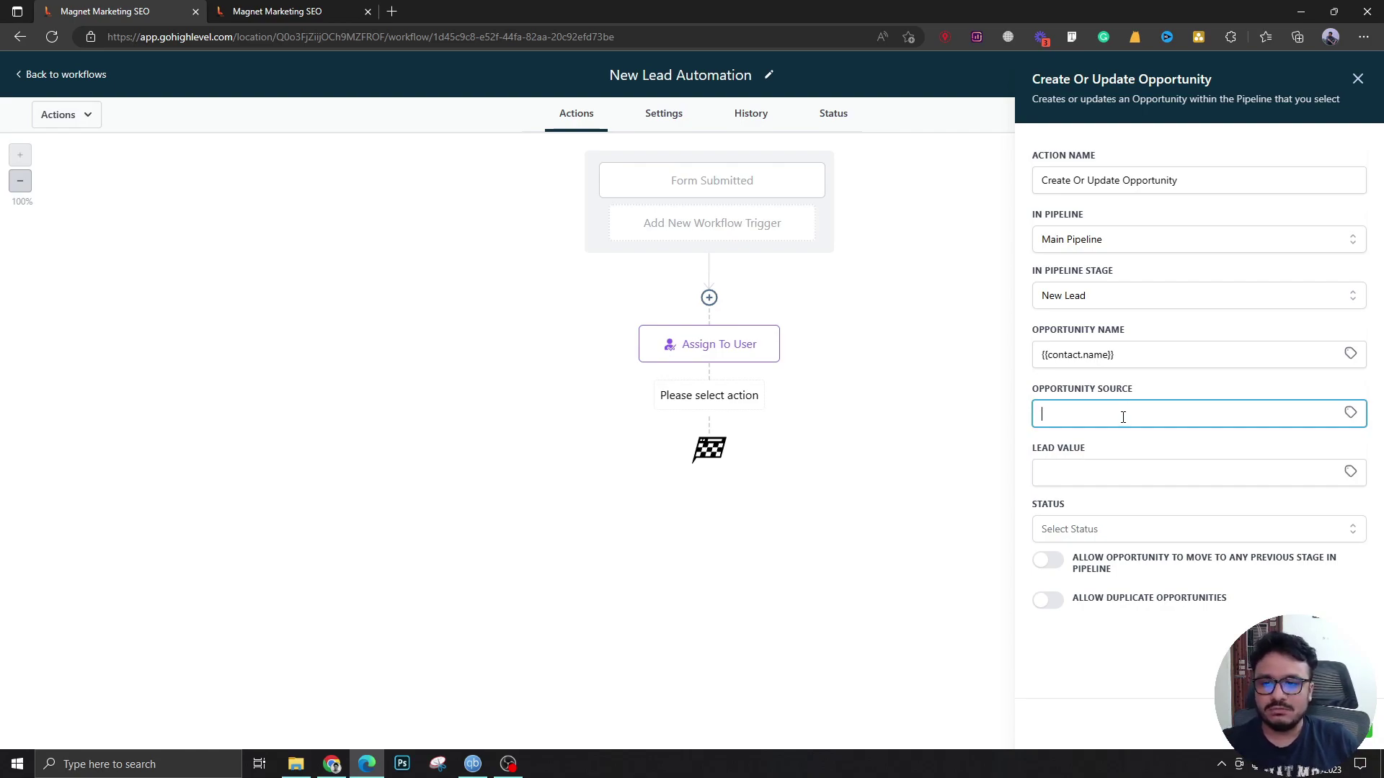
click(1136, 534)
click(1056, 566)
click(1057, 535)
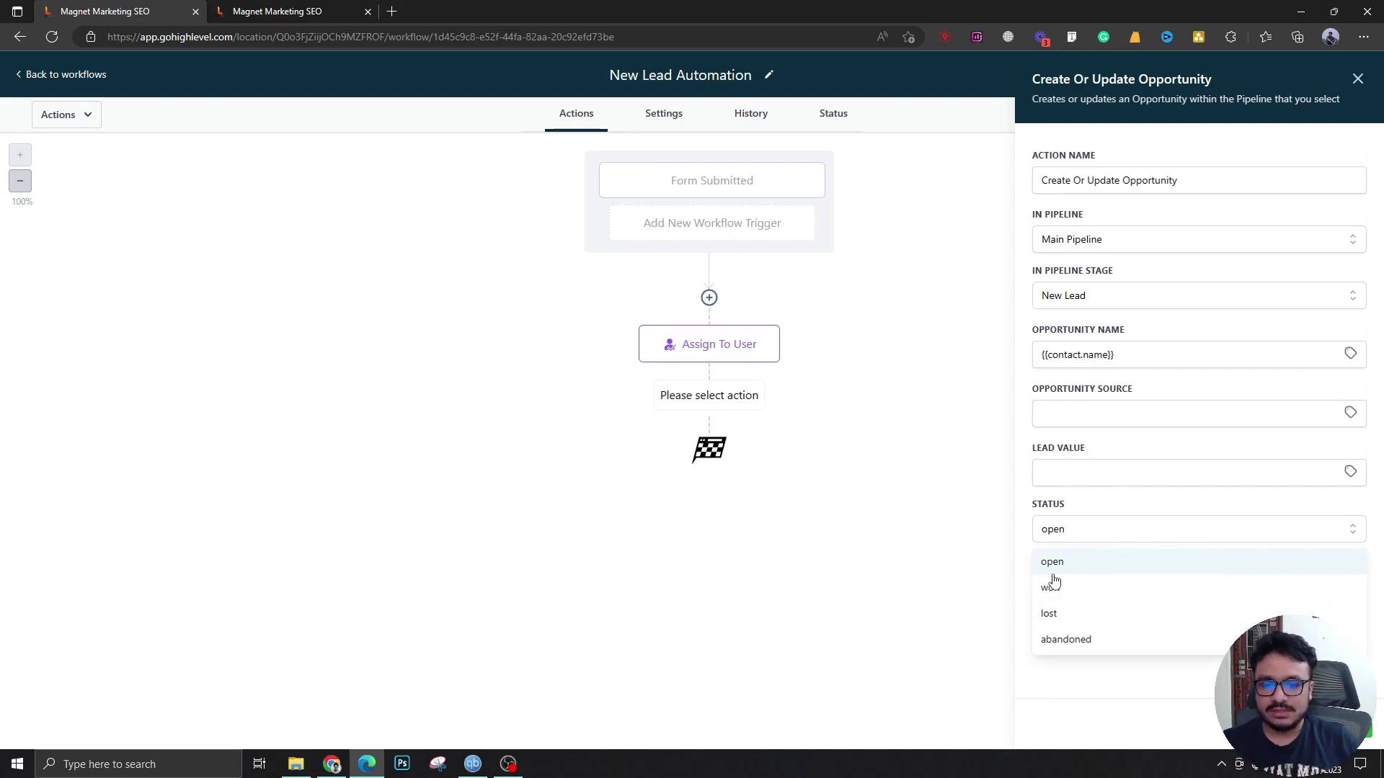
click(1057, 595)
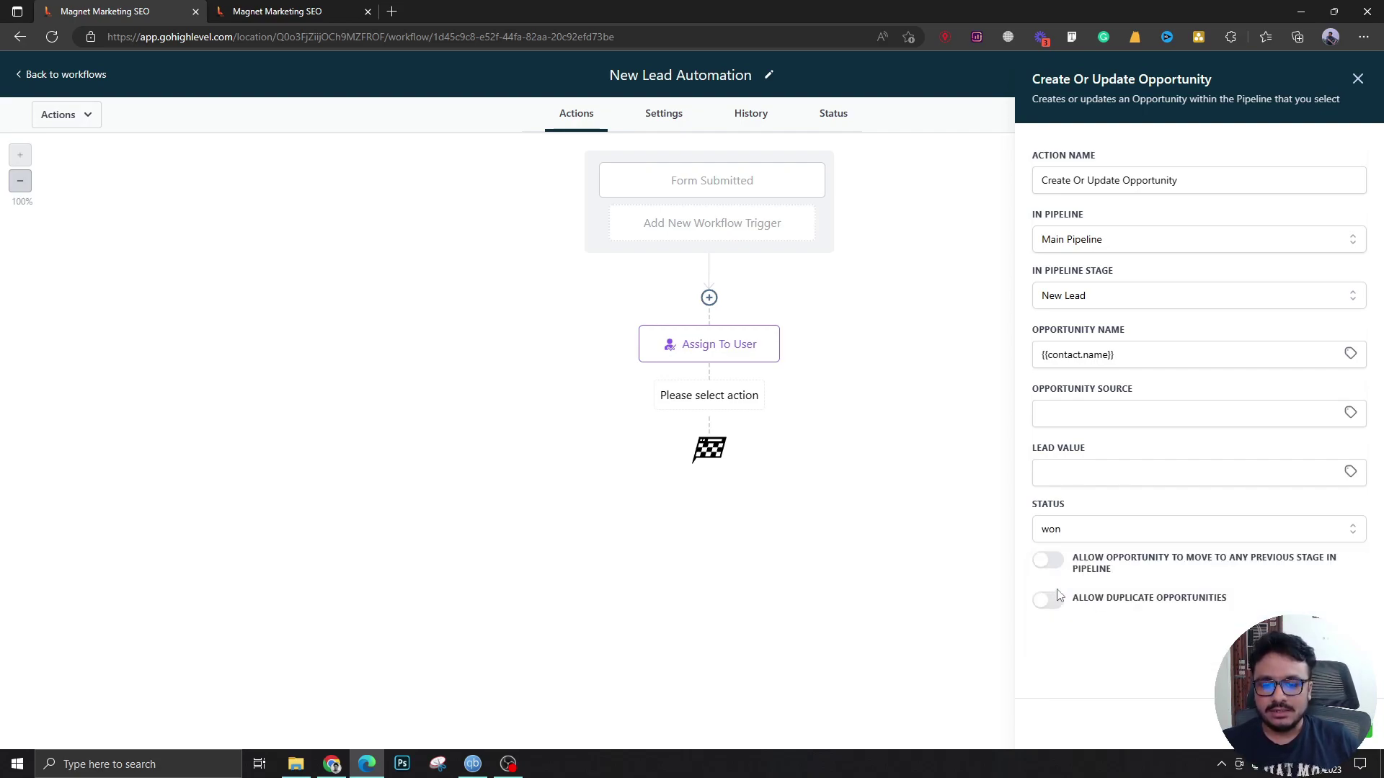
click(1053, 539)
click(1069, 559)
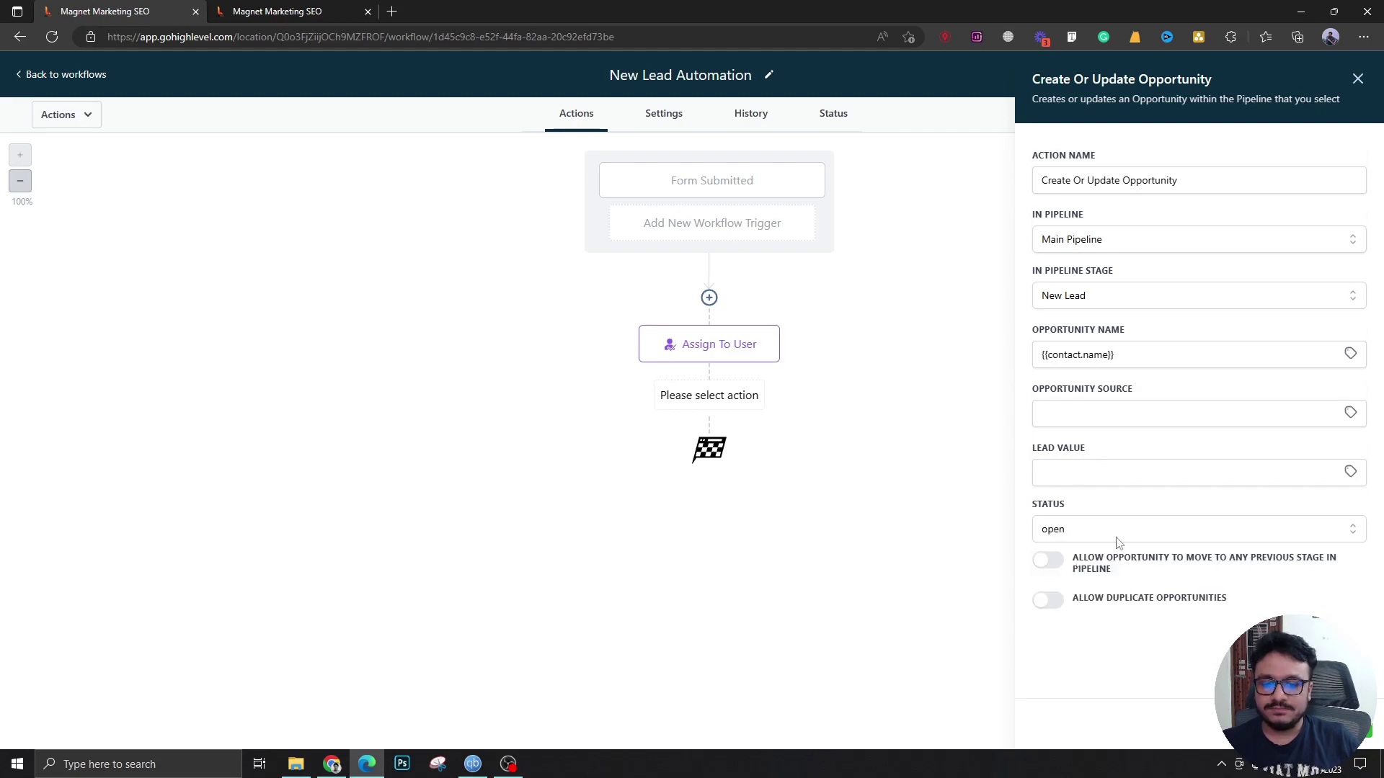
click(1103, 471)
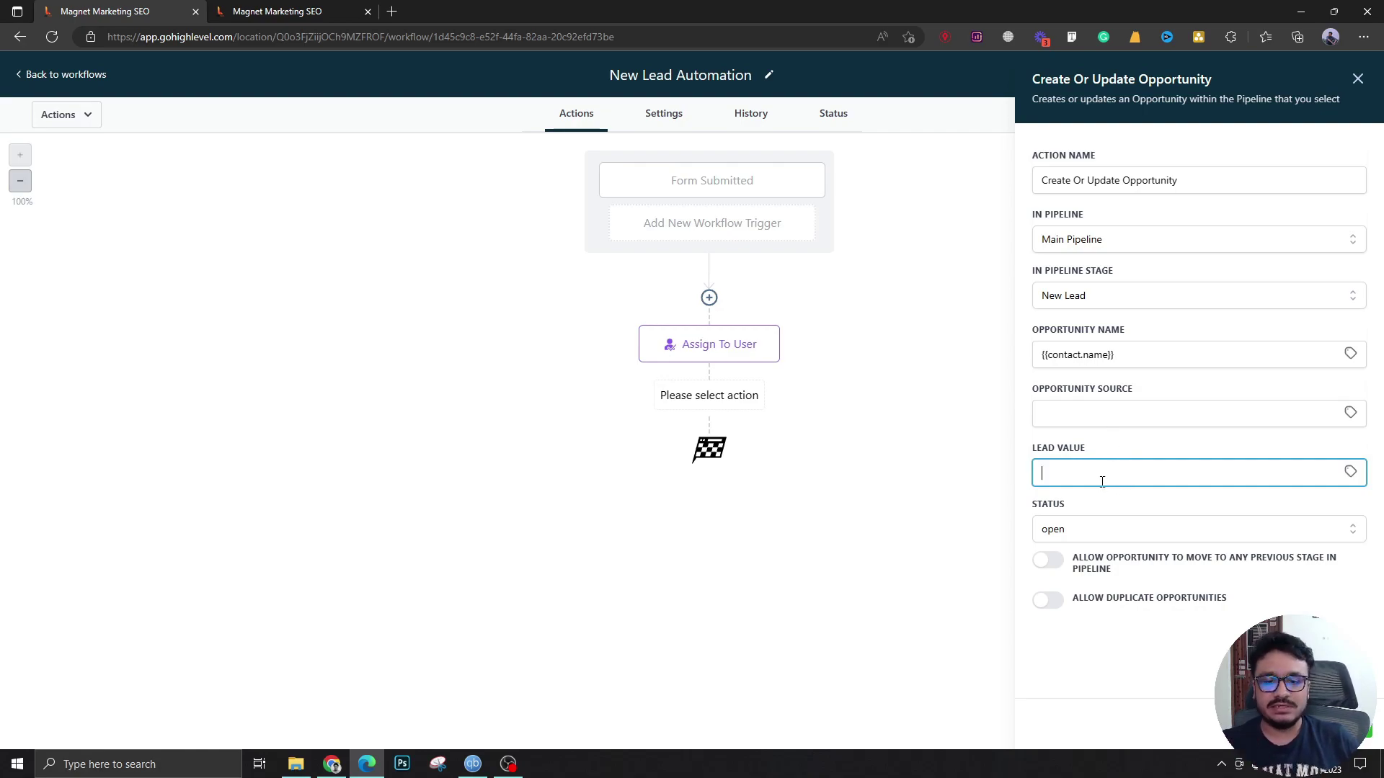
click(1111, 455)
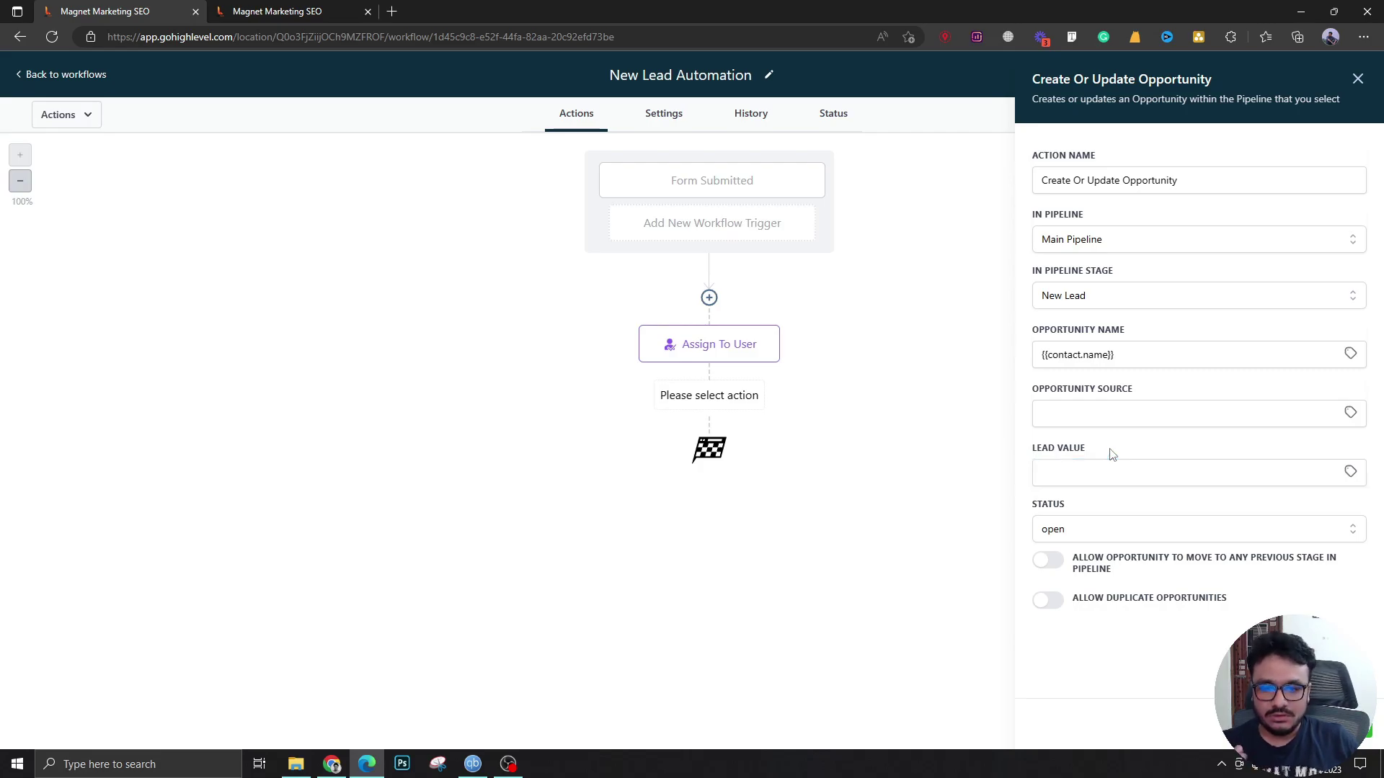
click(1323, 724)
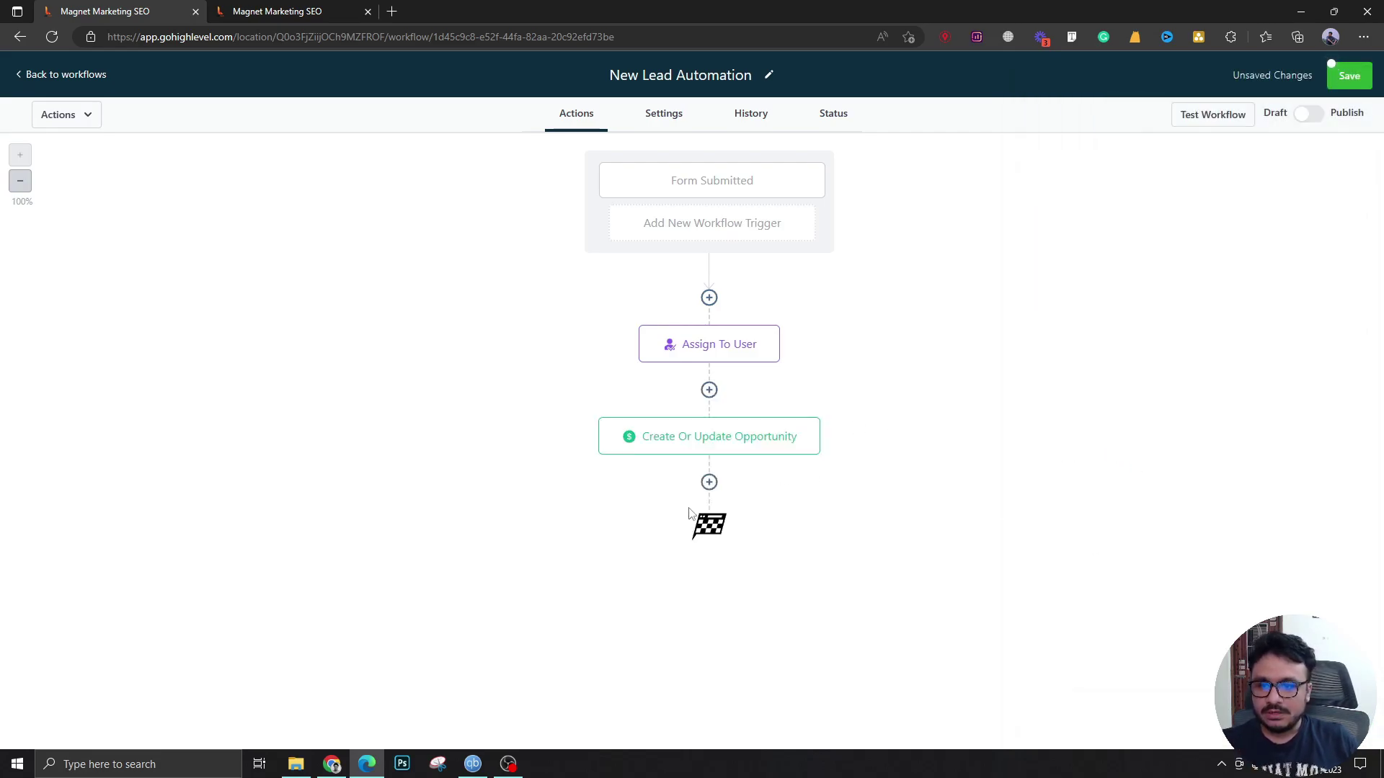
Step: Add a Send Internal Notification step after the Create Or Update Opportunity step
click(710, 482)
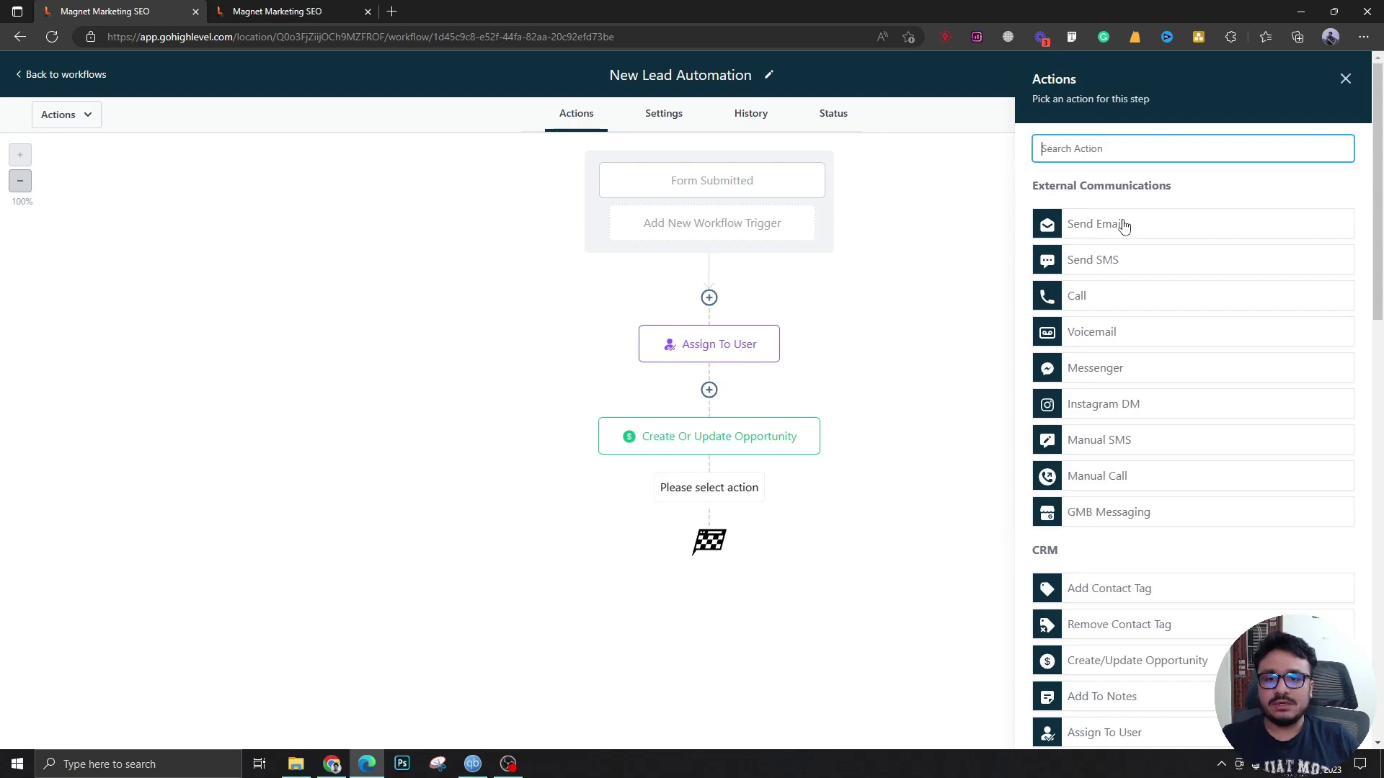
text(in)
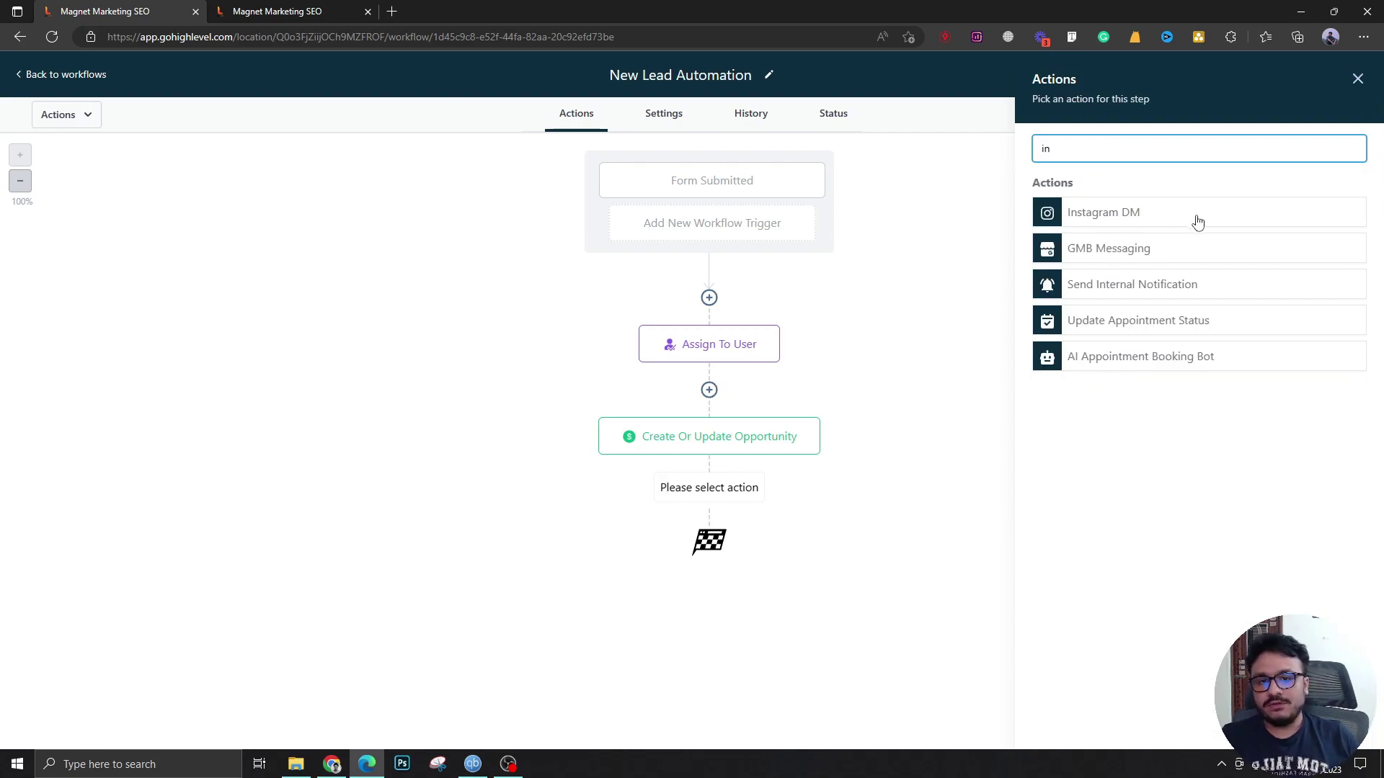
click(1166, 284)
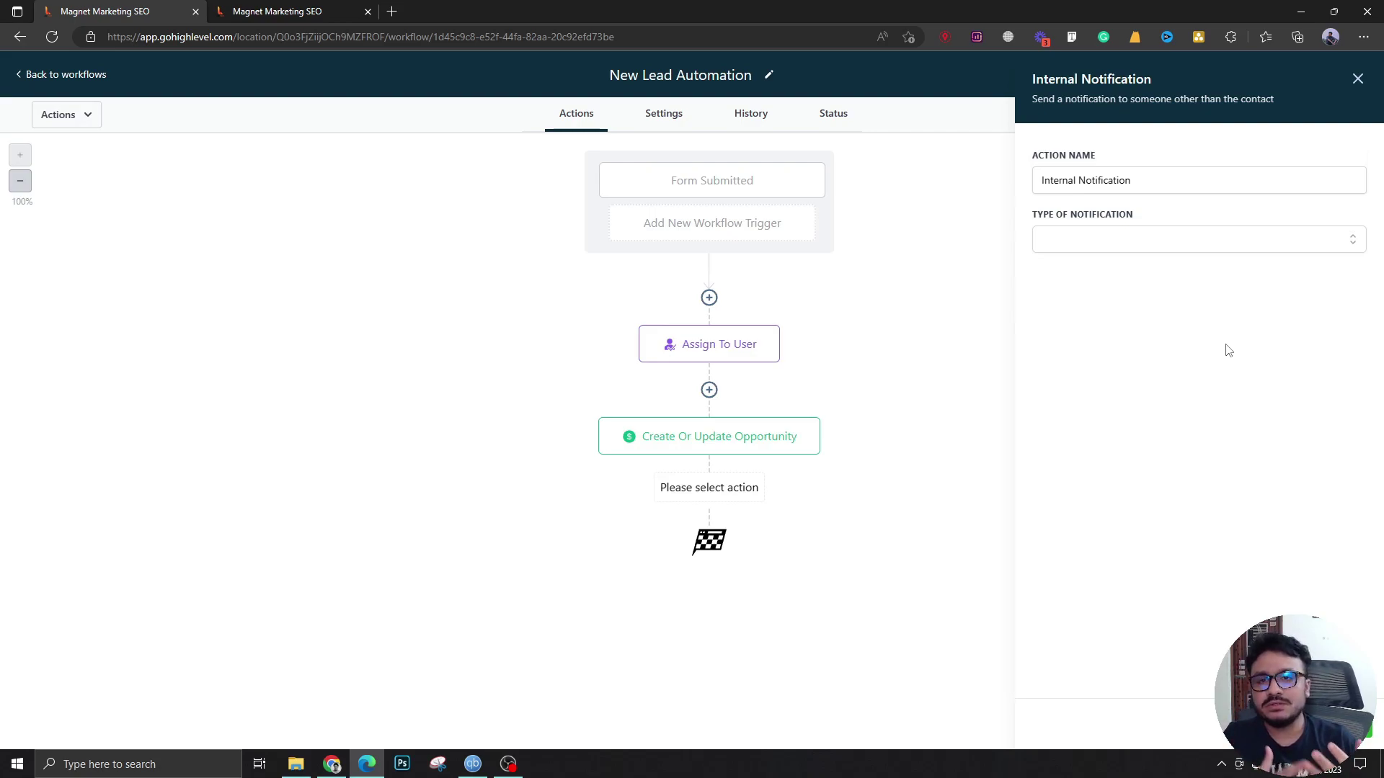
Step: Make the notification an email sent to the Assigned User
click(1115, 241)
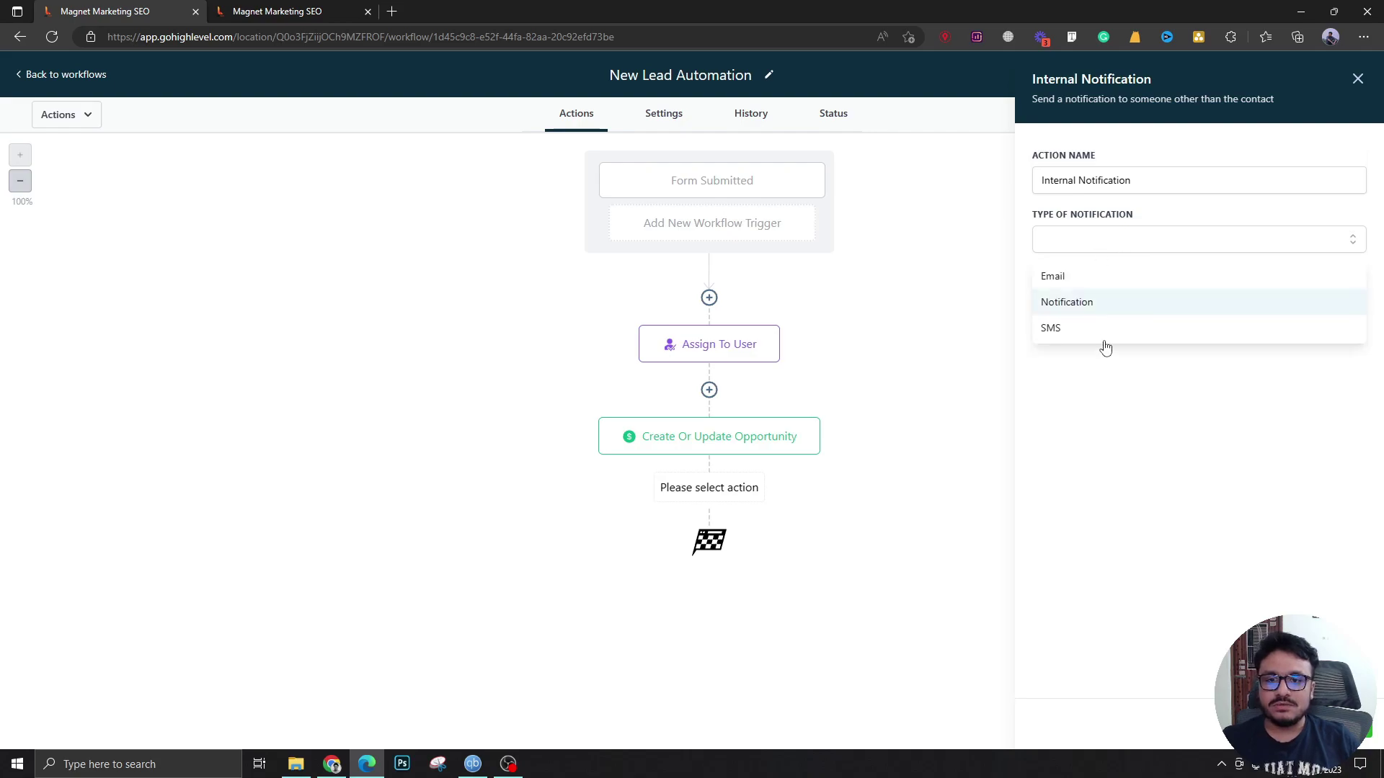
click(1082, 287)
click(1078, 332)
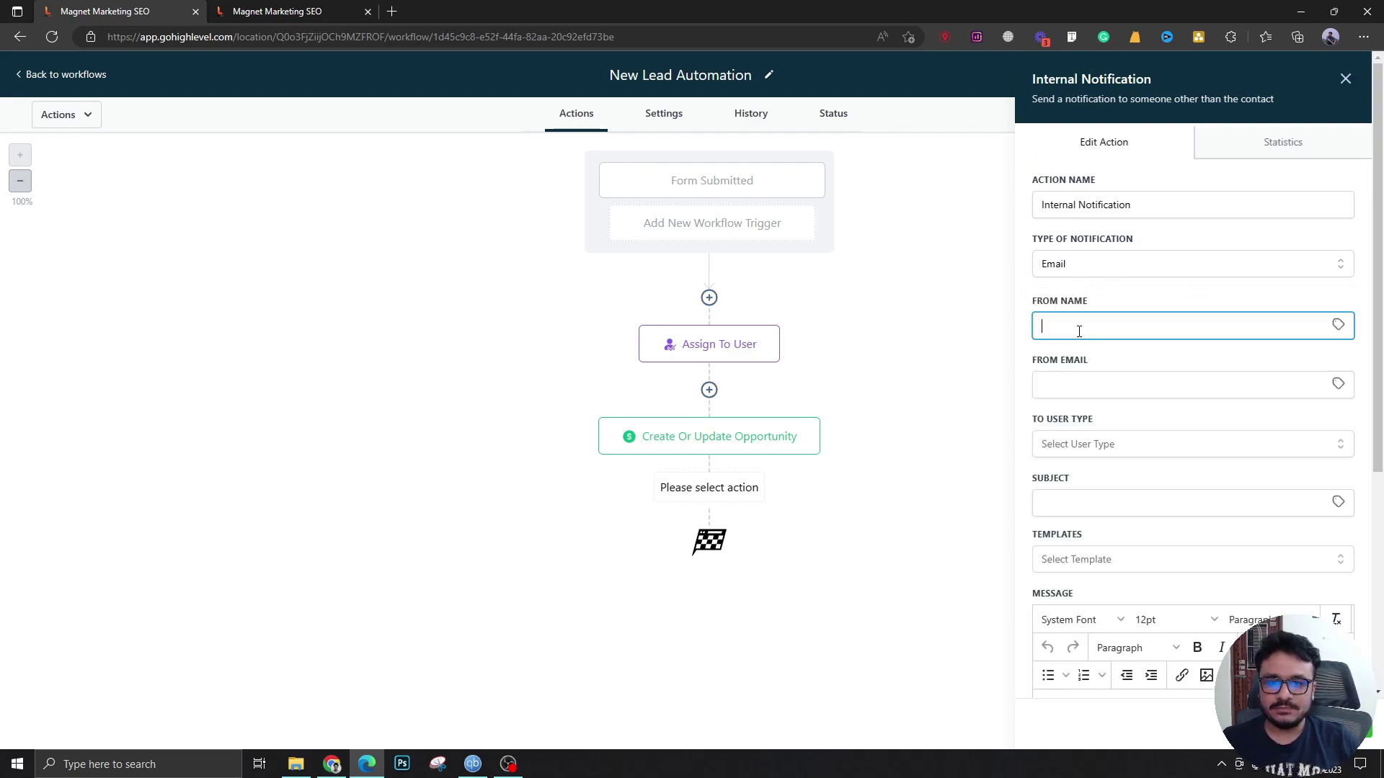
click(1100, 384)
scroll(1109, 346, down, 3)
click(1089, 284)
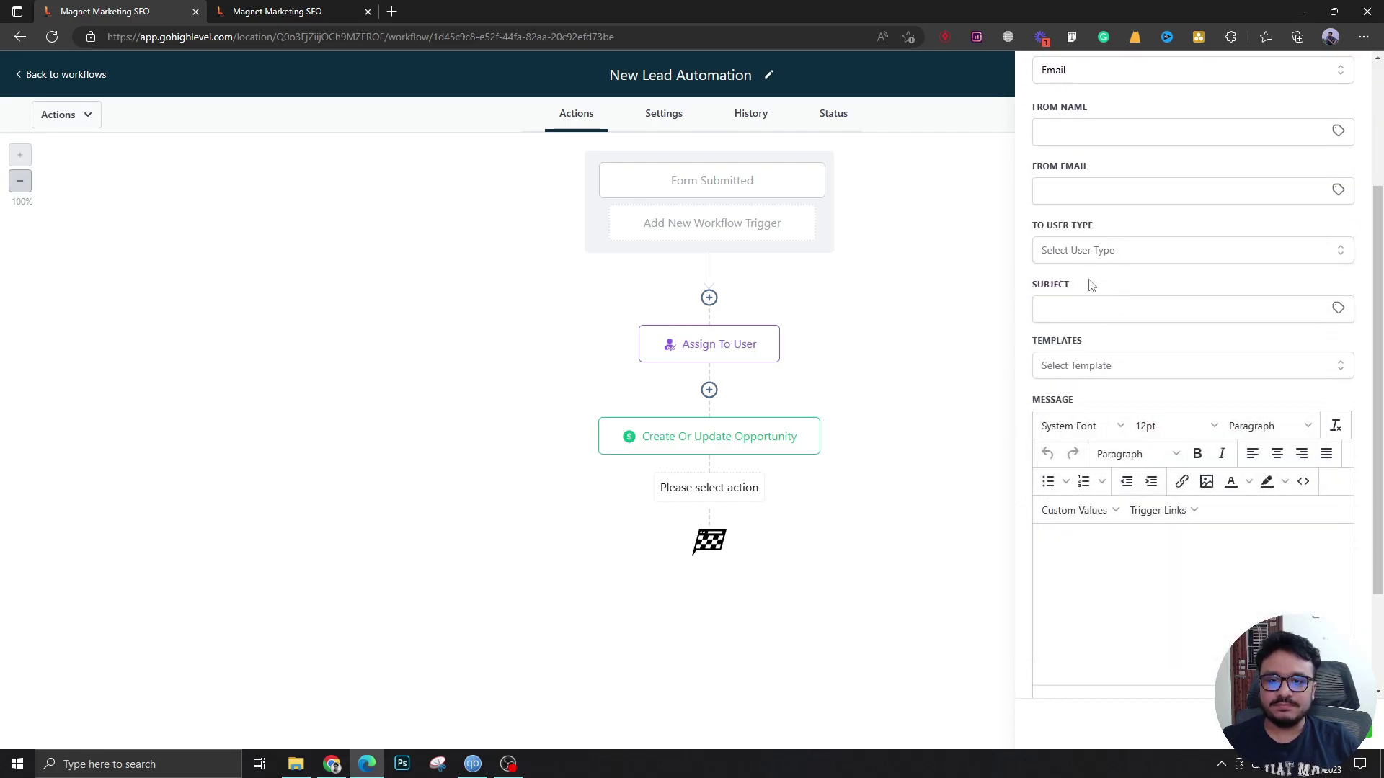
click(1091, 248)
click(1079, 309)
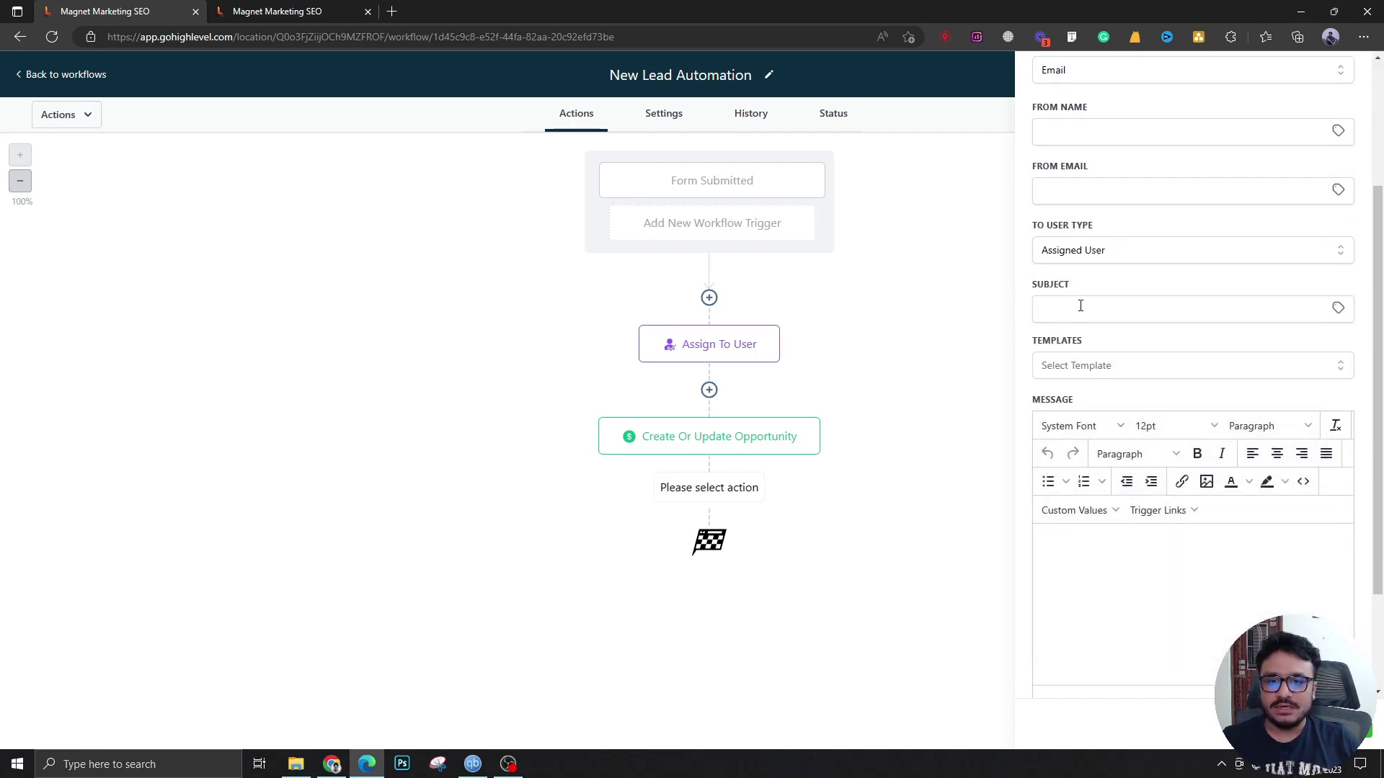
click(1086, 253)
click(1084, 337)
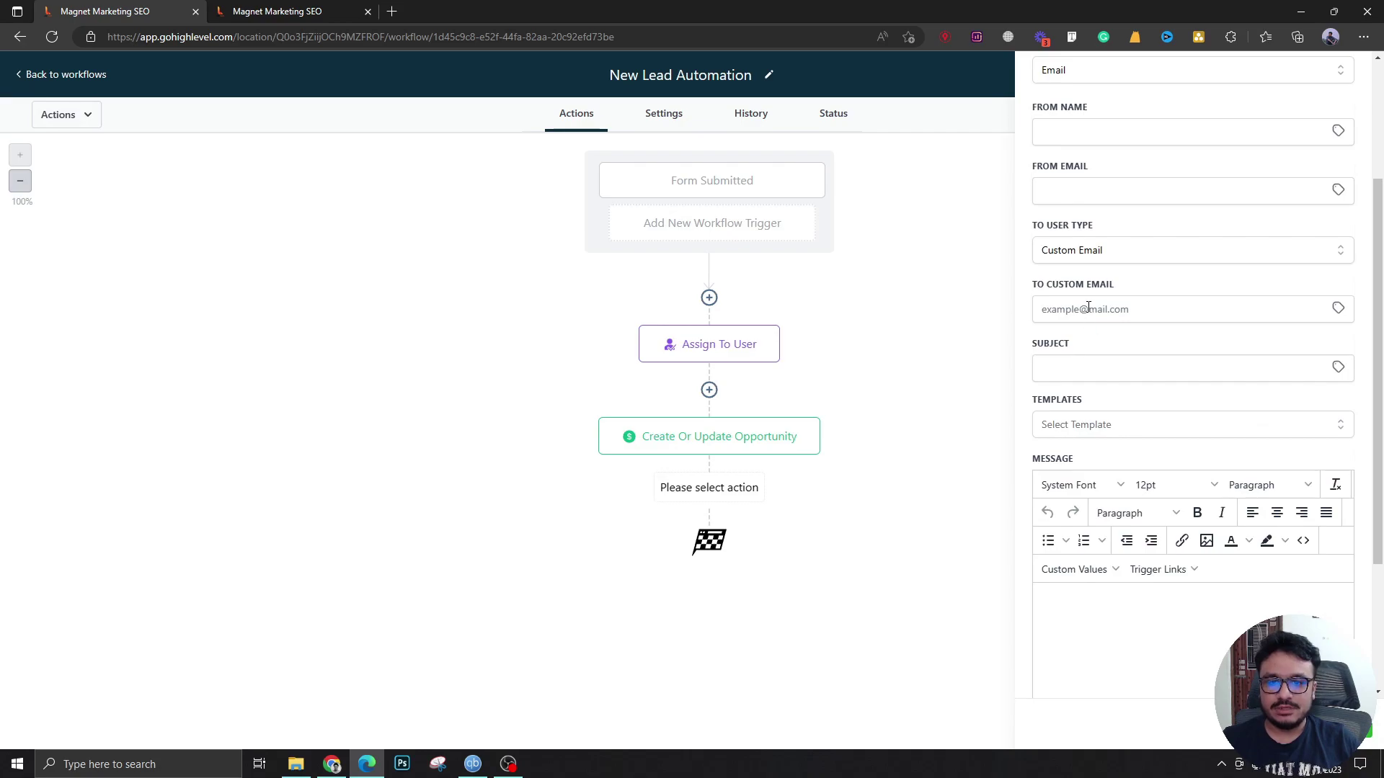
click(1087, 308)
click(1145, 285)
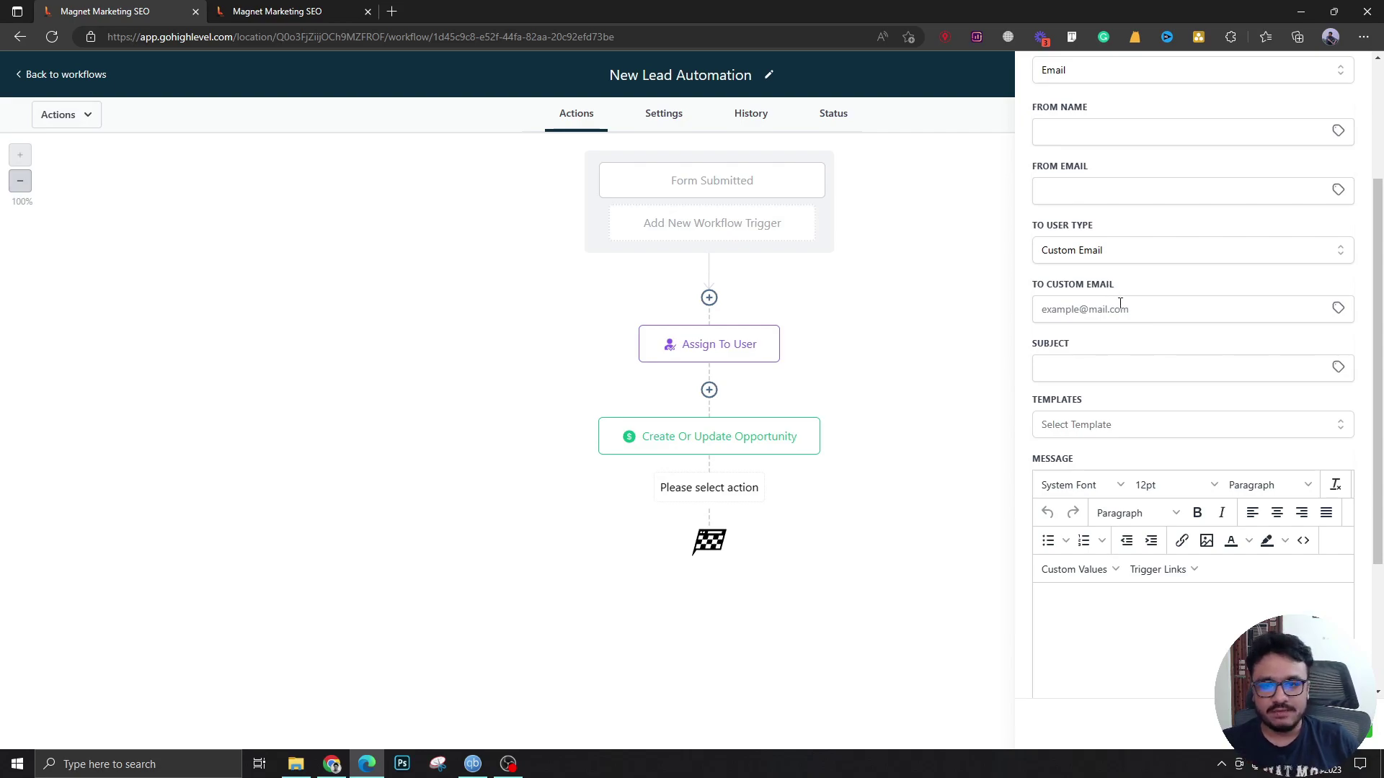
click(1133, 252)
click(1107, 307)
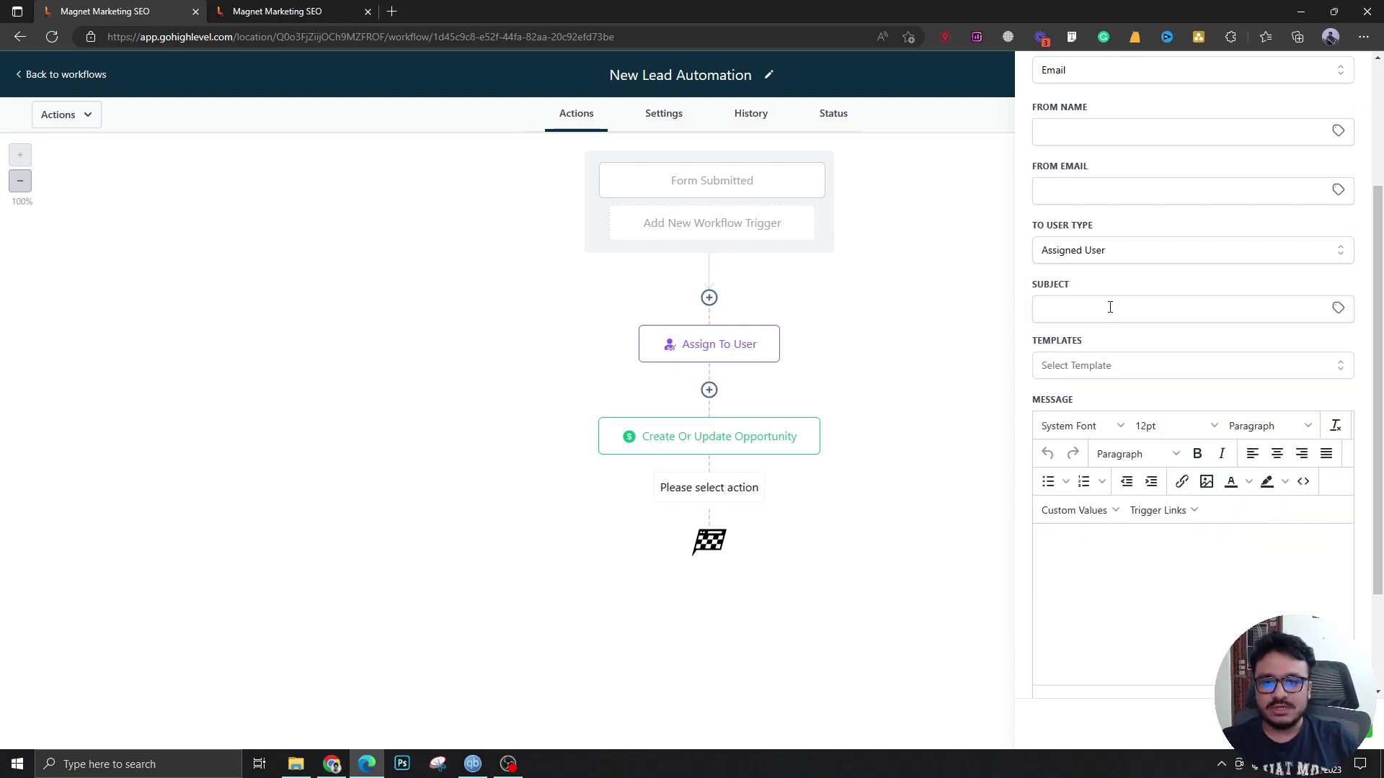
Step: Enter the subject 'New Lead in the CRM' and a message saying there is a new lead in the system
click(1081, 315)
text(New Lead in the CRM)
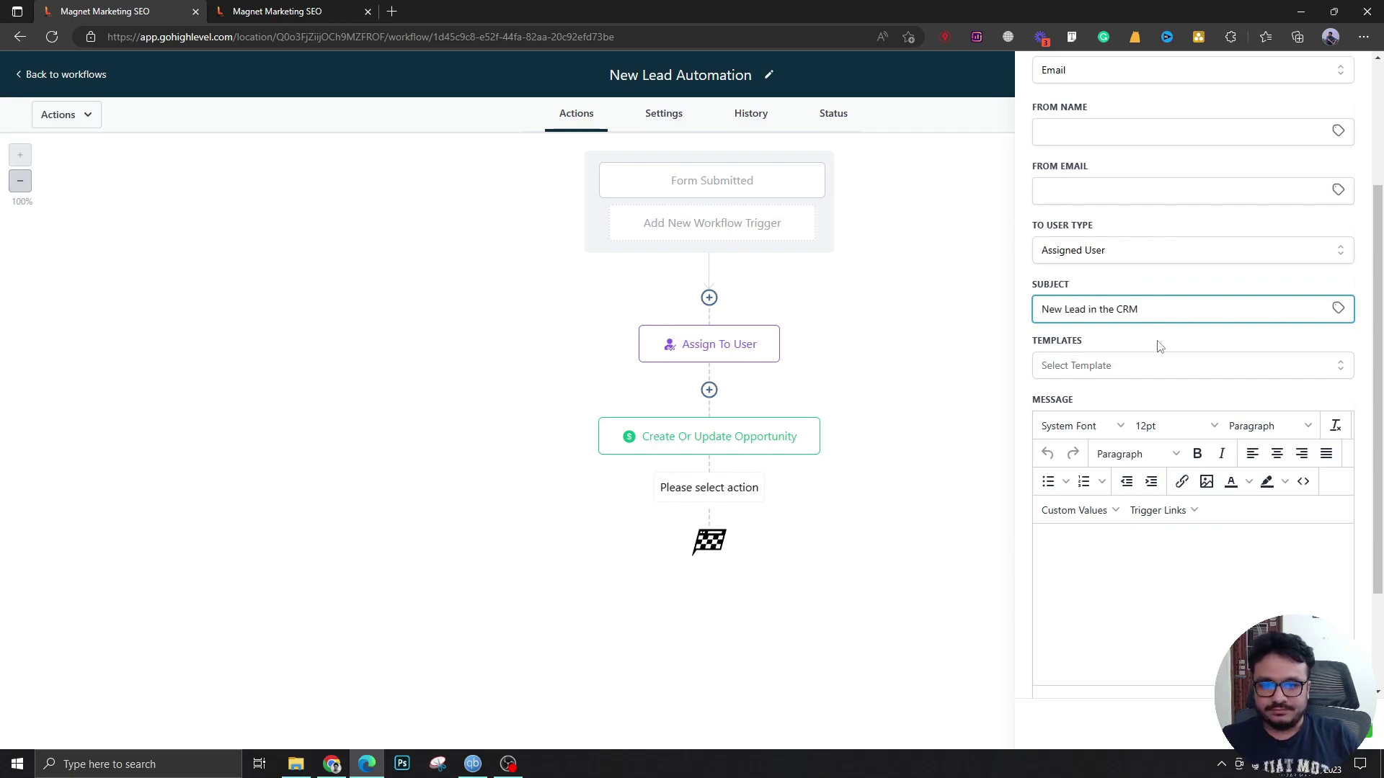
click(1075, 609)
text(He)
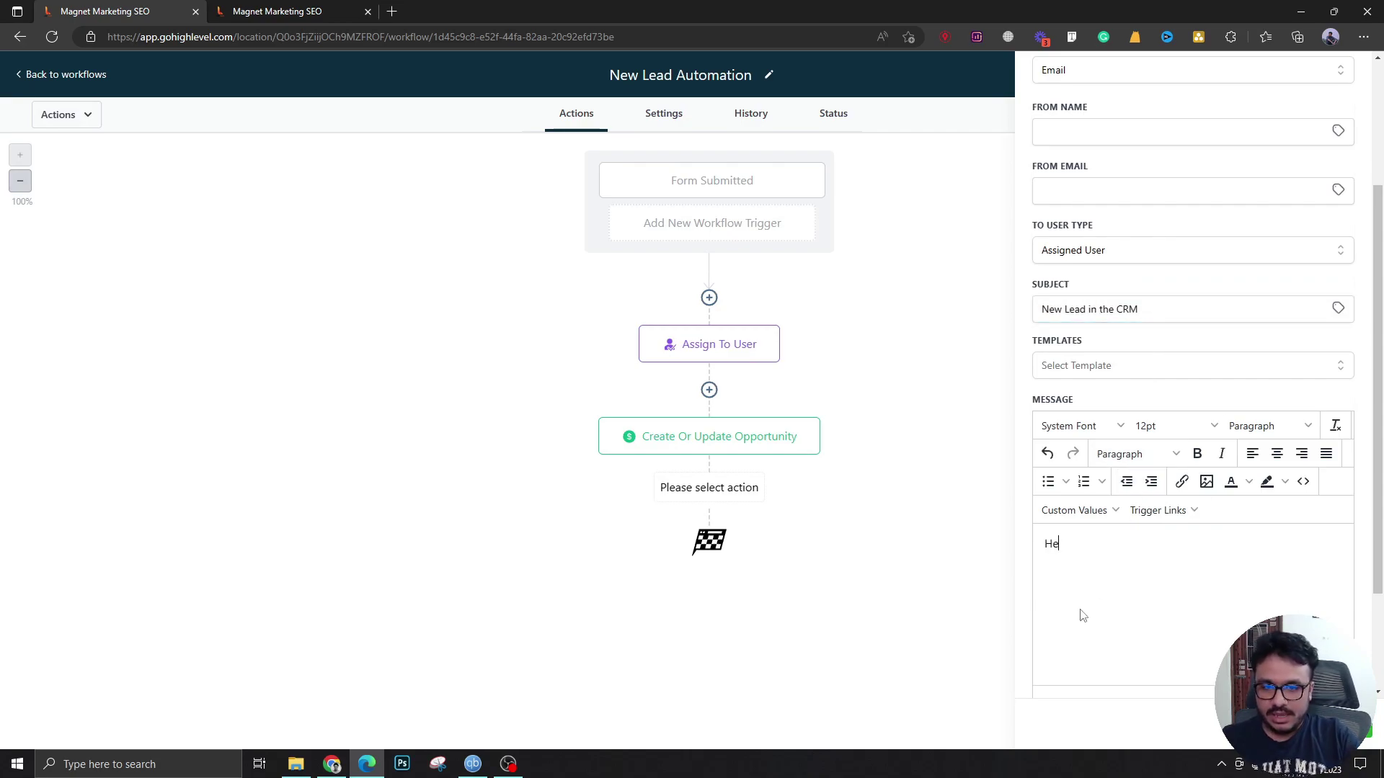
text(There is a new le)
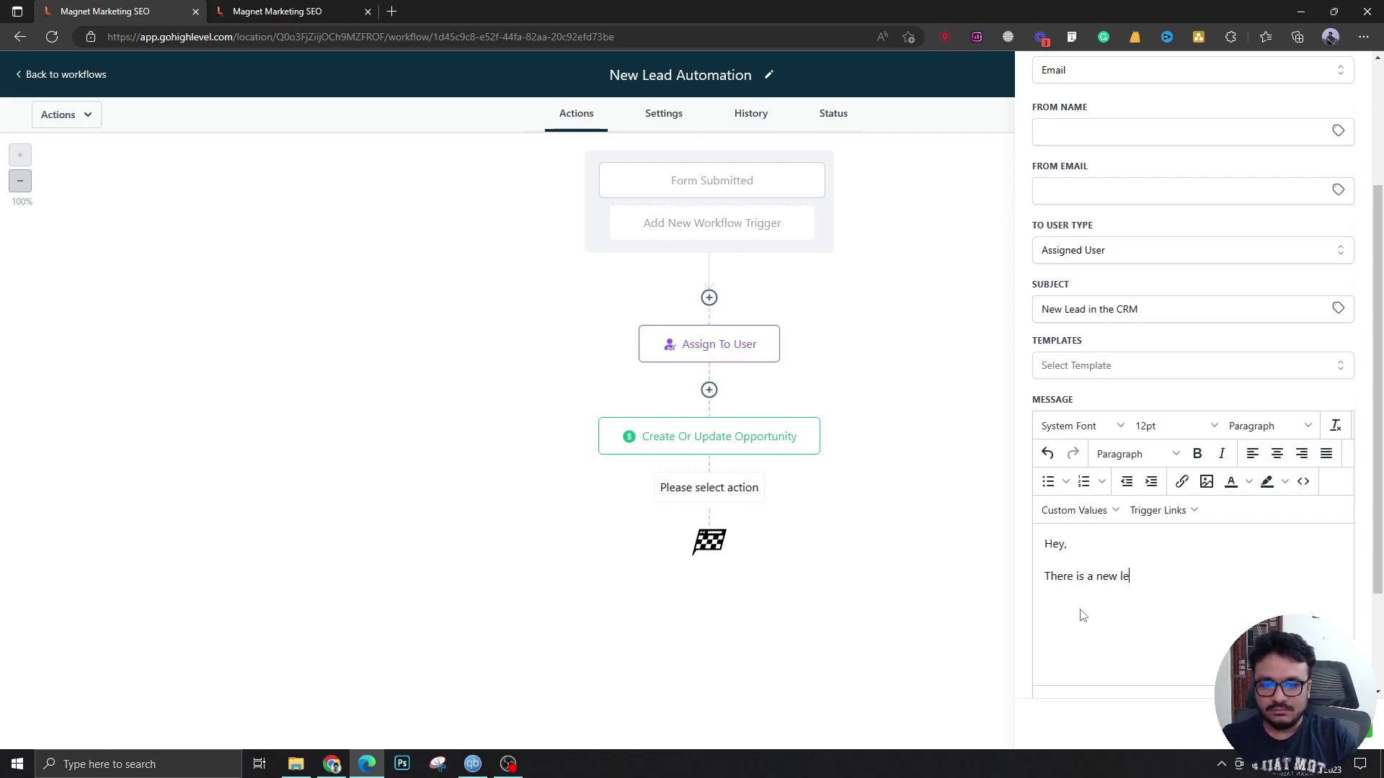
text(ad in the system.)
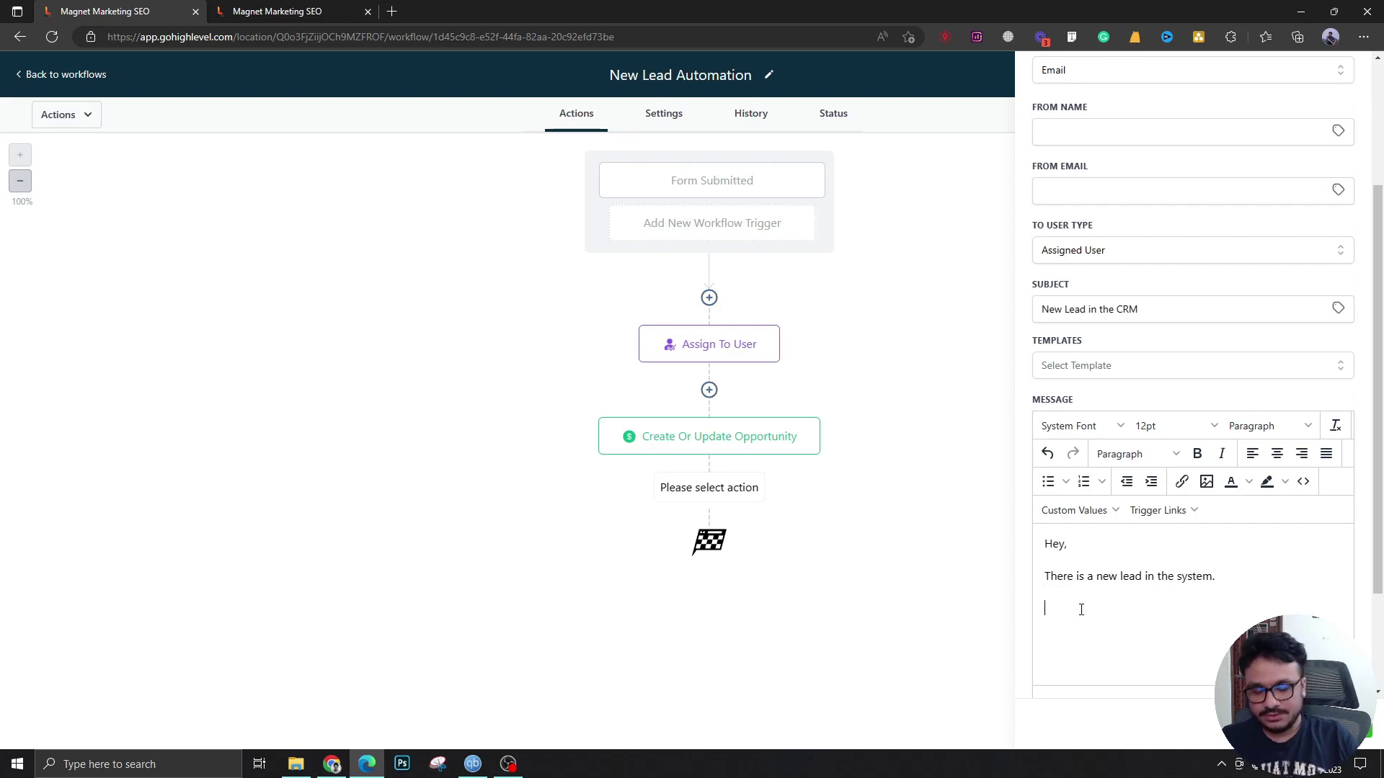
Step: Insert the contact's full name, email and phone into the message and close the panel
scroll(1081, 620, down, 2)
click(1074, 366)
mouse_move(1067, 395)
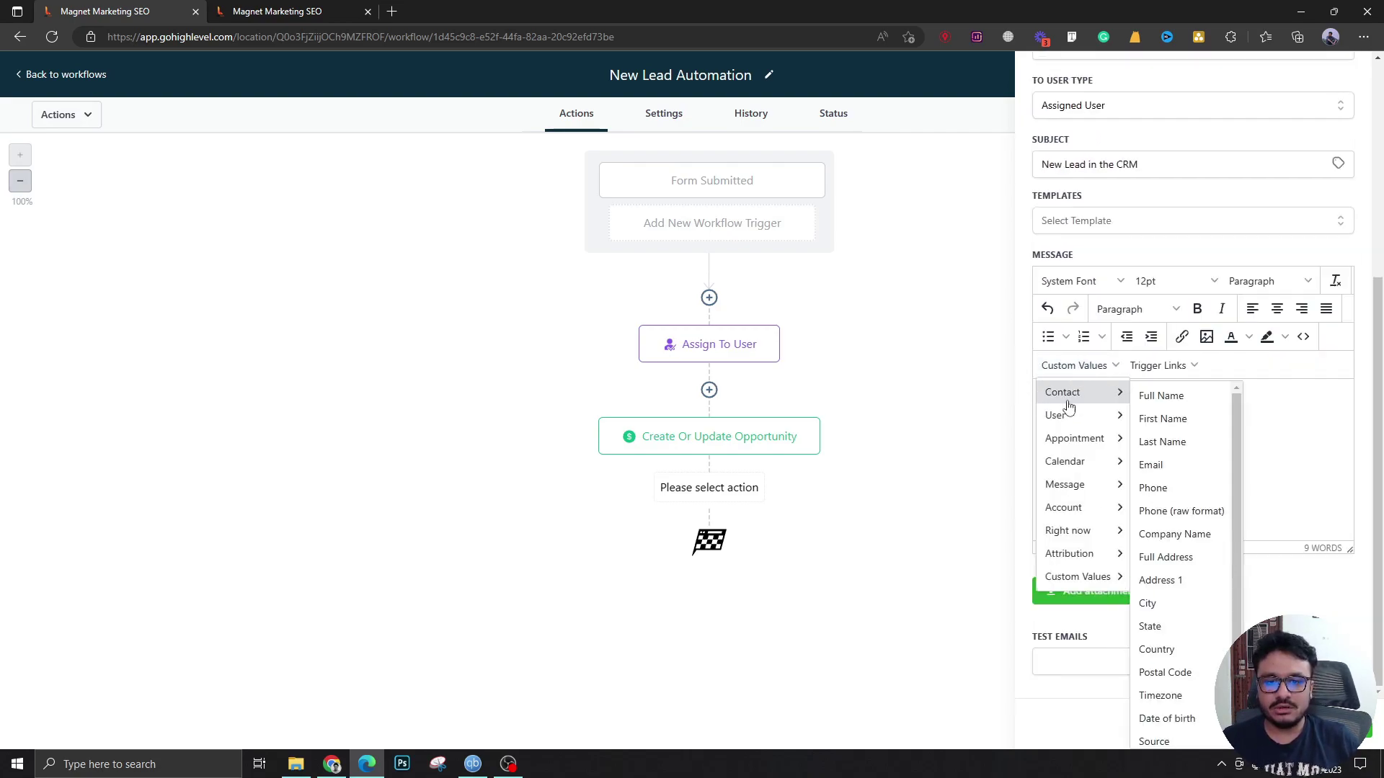
click(1199, 400)
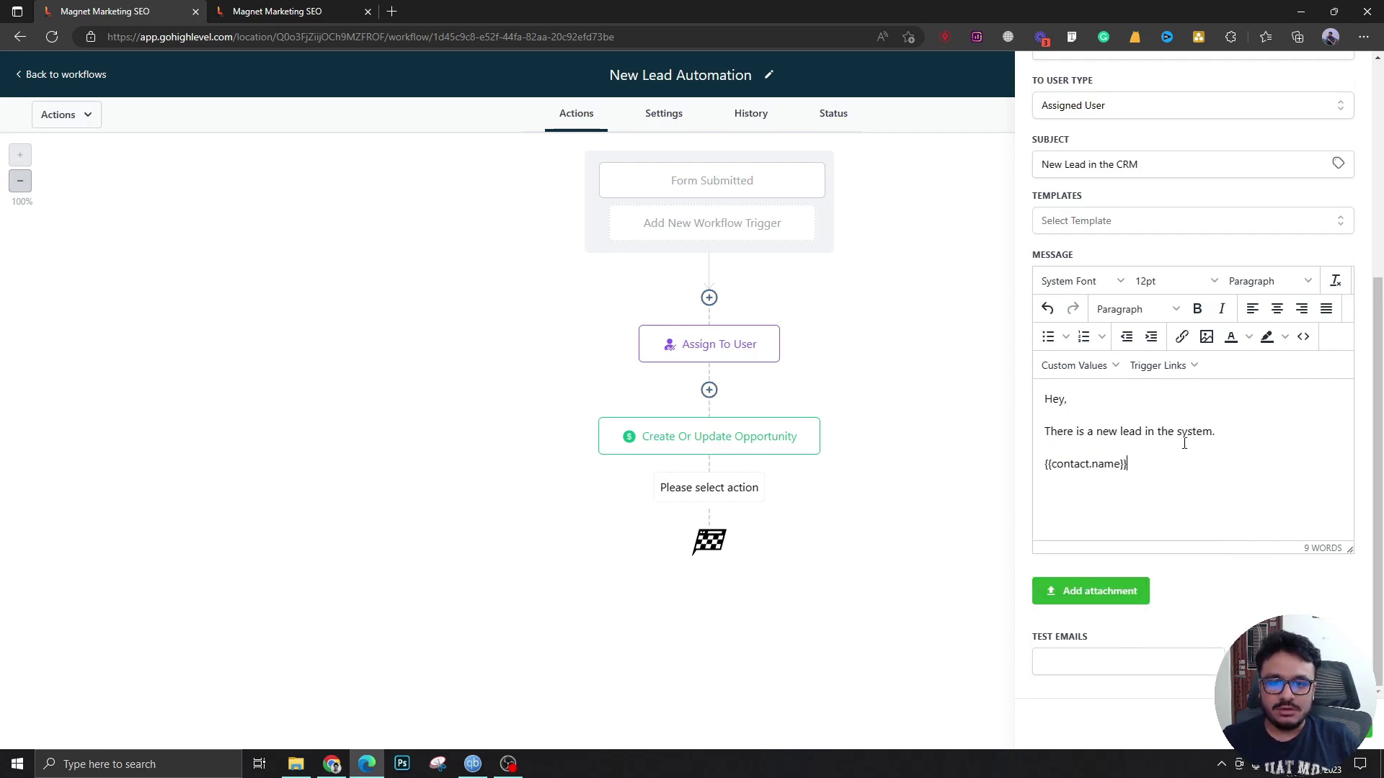
click(1077, 366)
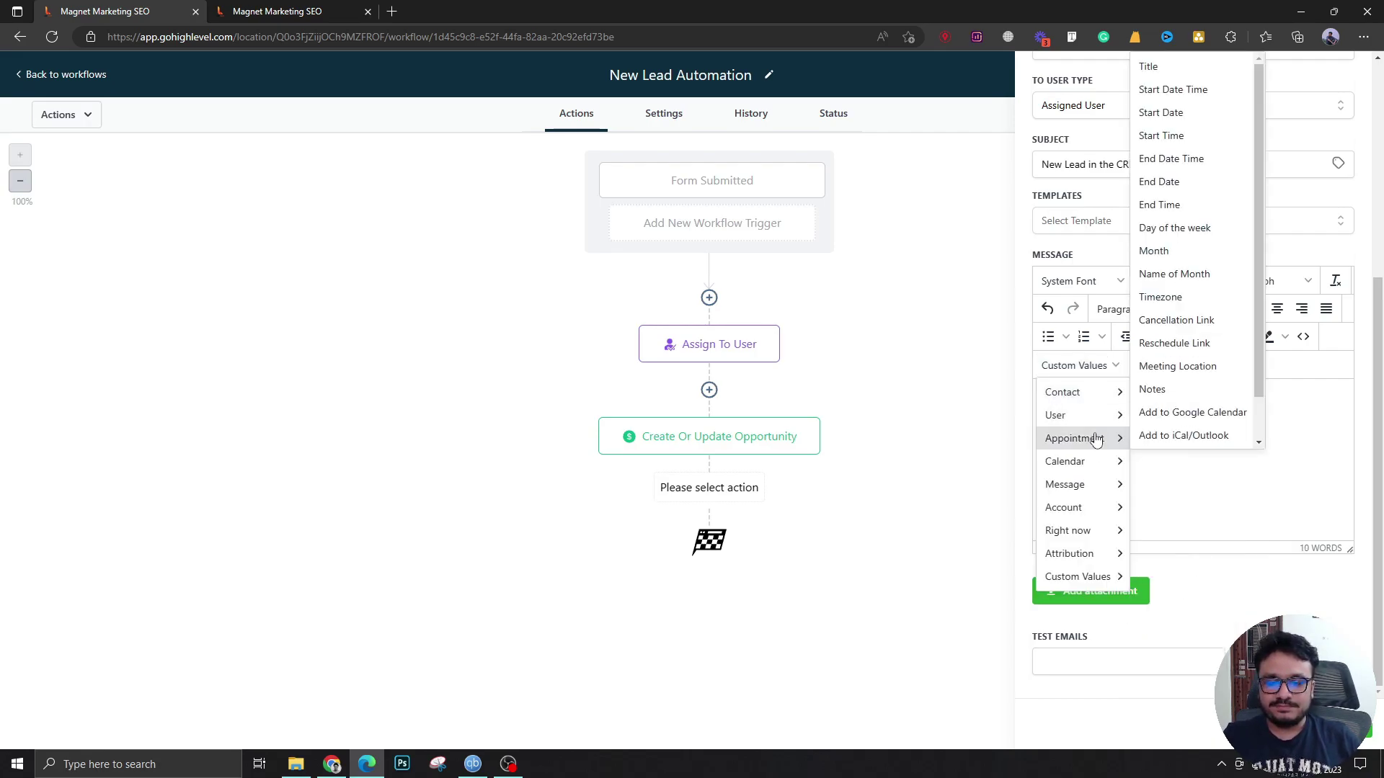
mouse_move(1098, 403)
click(1152, 466)
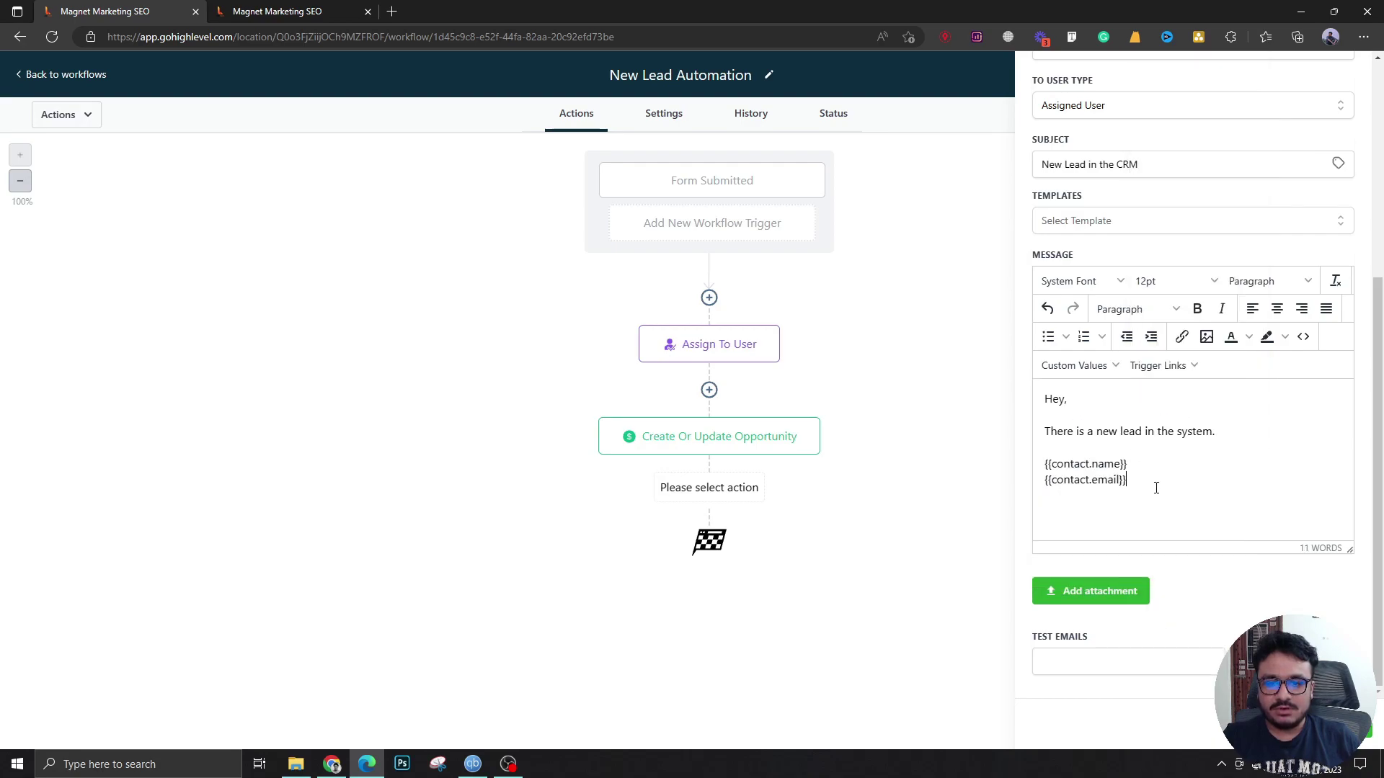
click(1074, 365)
mouse_move(1067, 393)
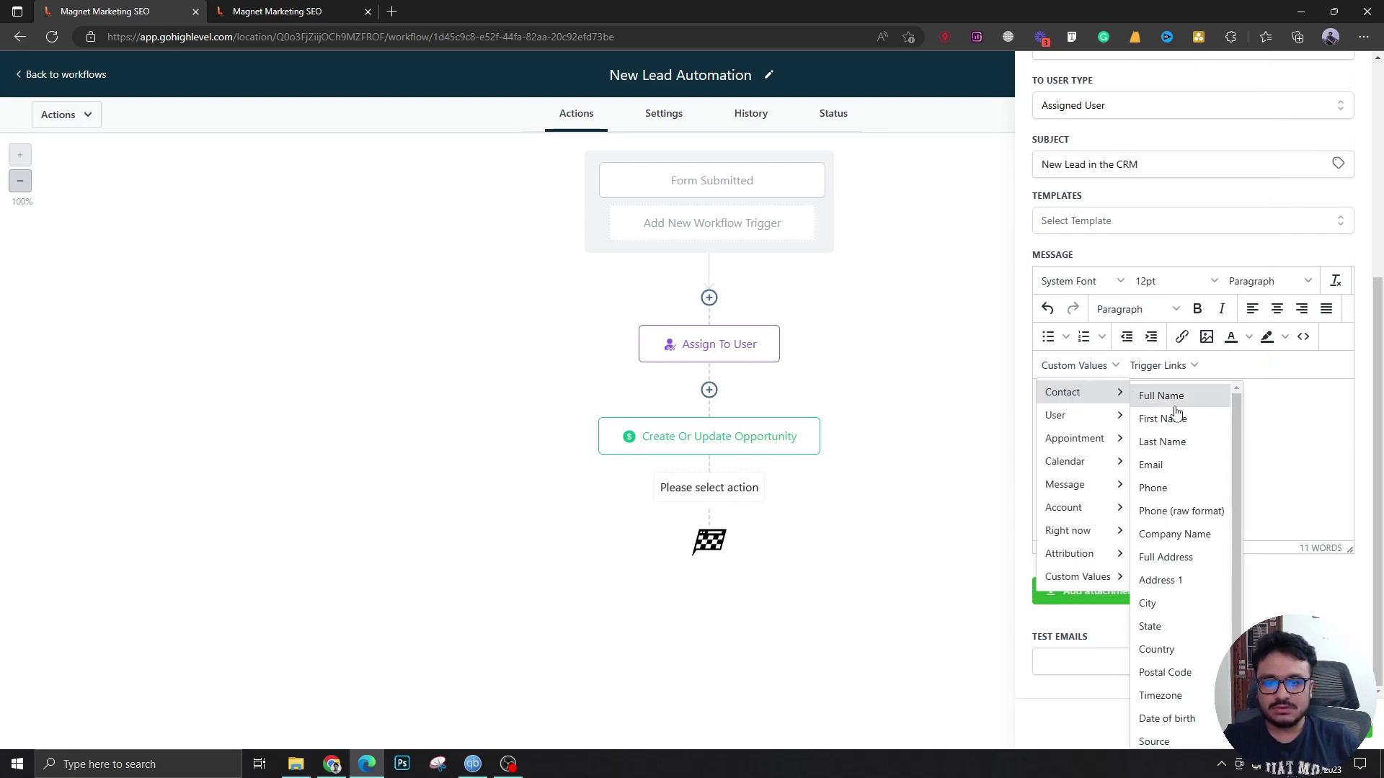
click(1184, 498)
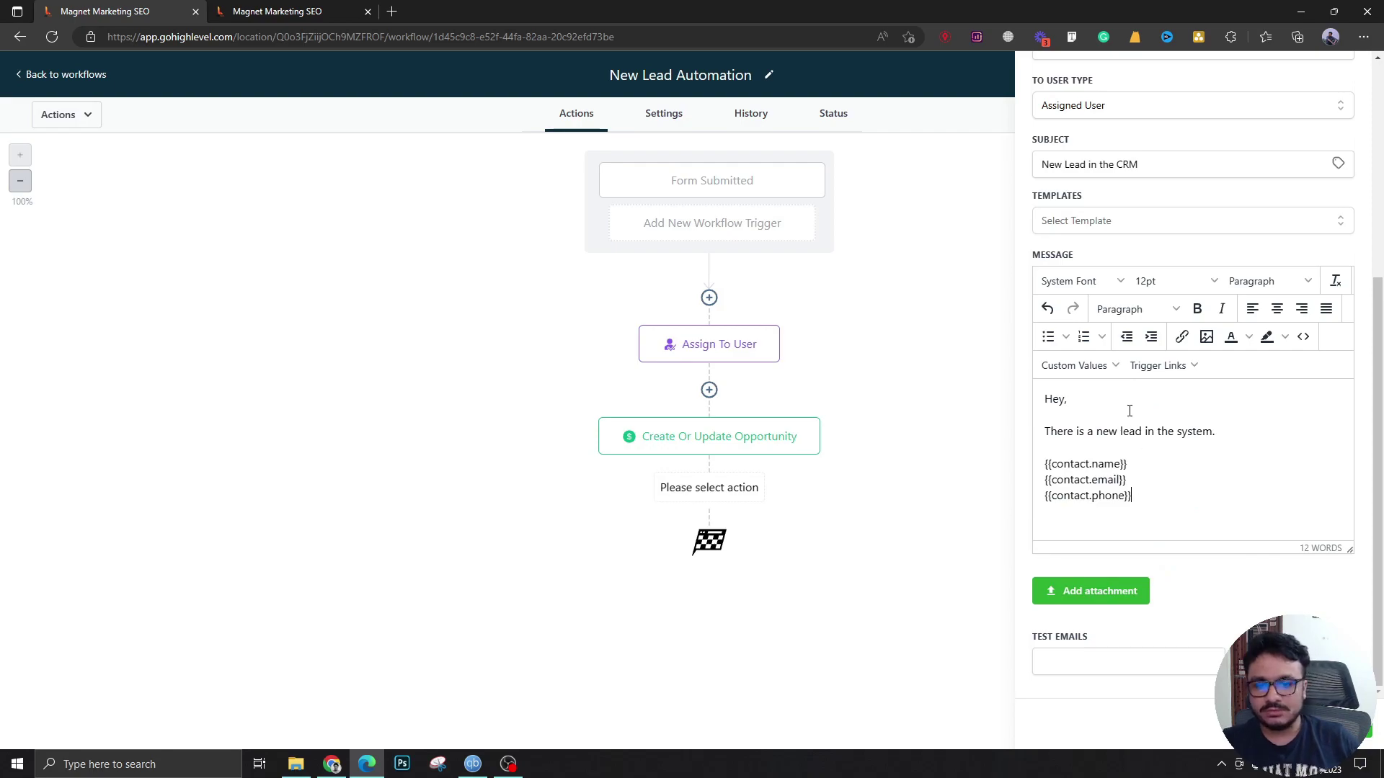
click(1333, 730)
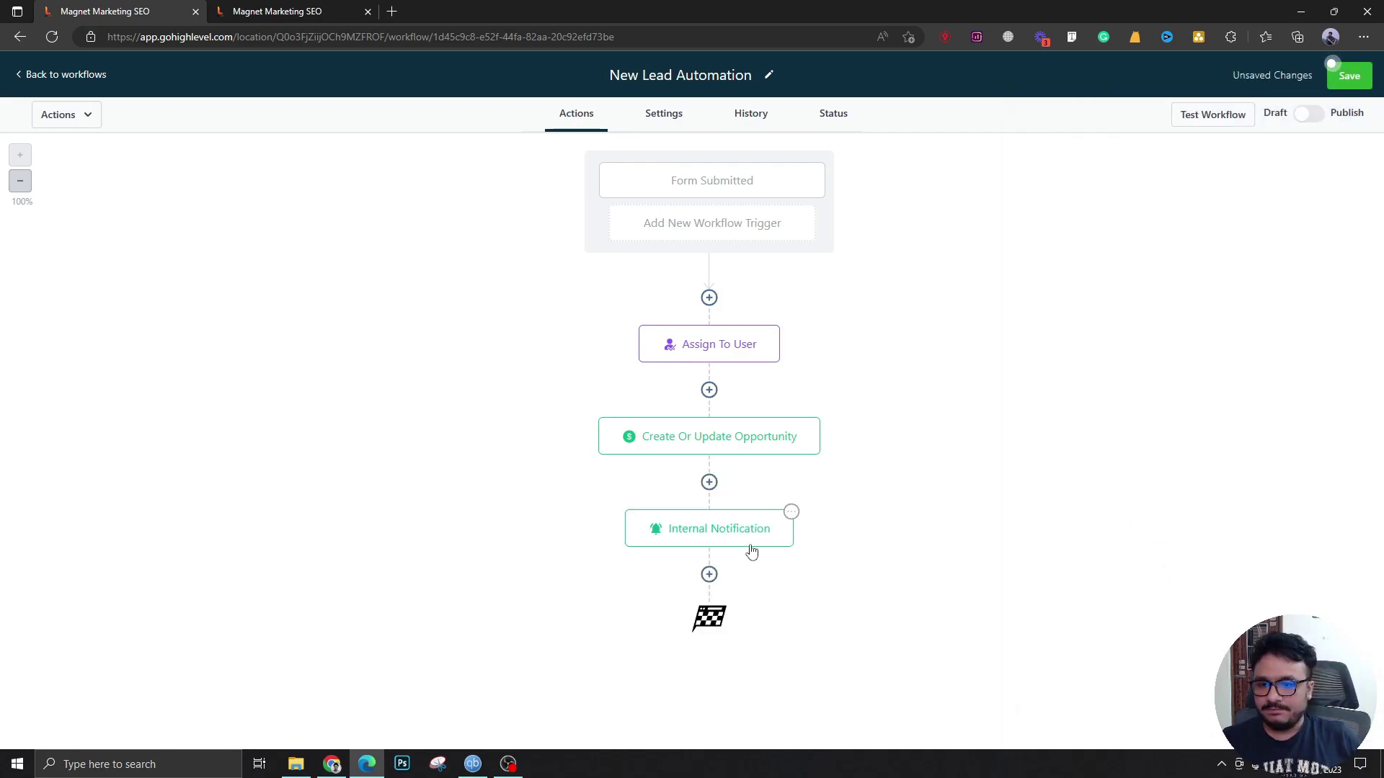
Step: Add an Email step with the subject 'Thank you for showing'
click(709, 575)
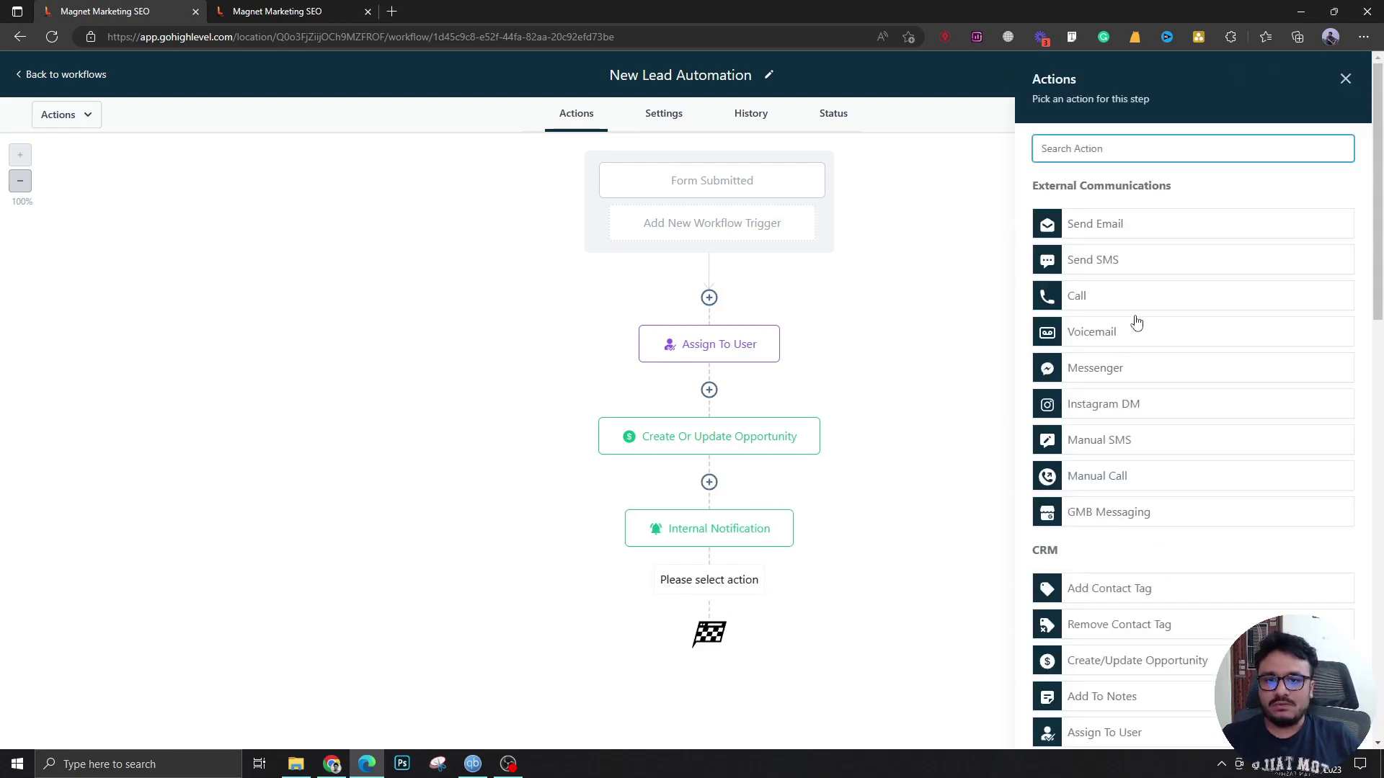
click(1141, 239)
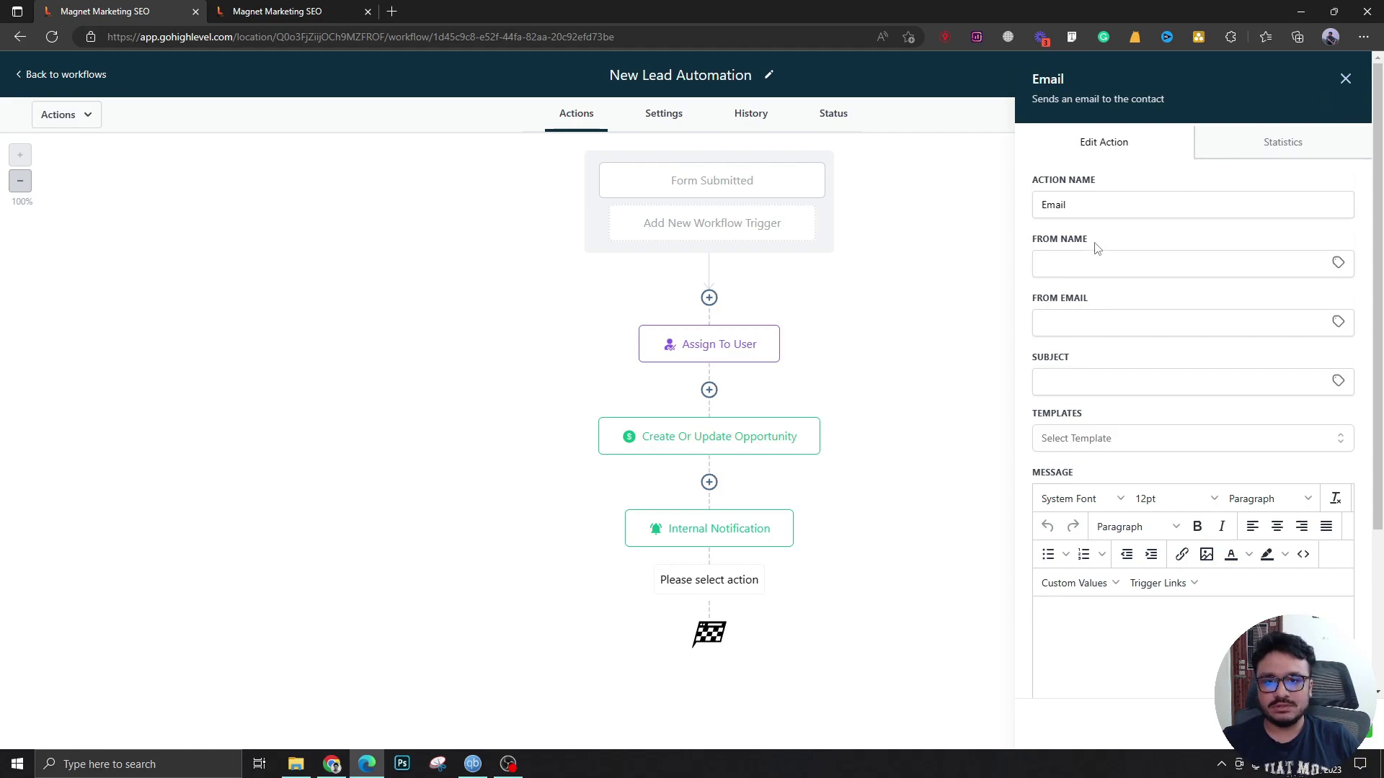
click(1136, 393)
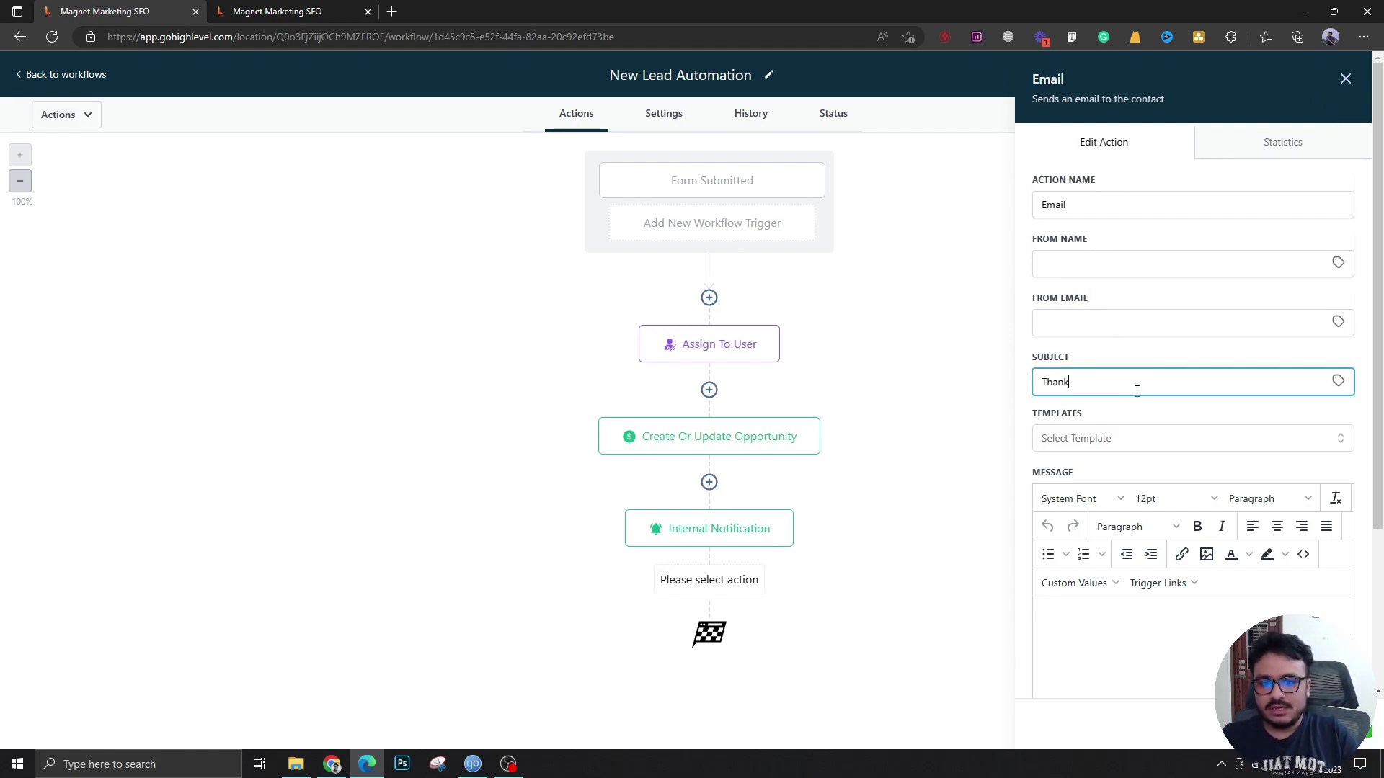
text(Thank you for showing interest.)
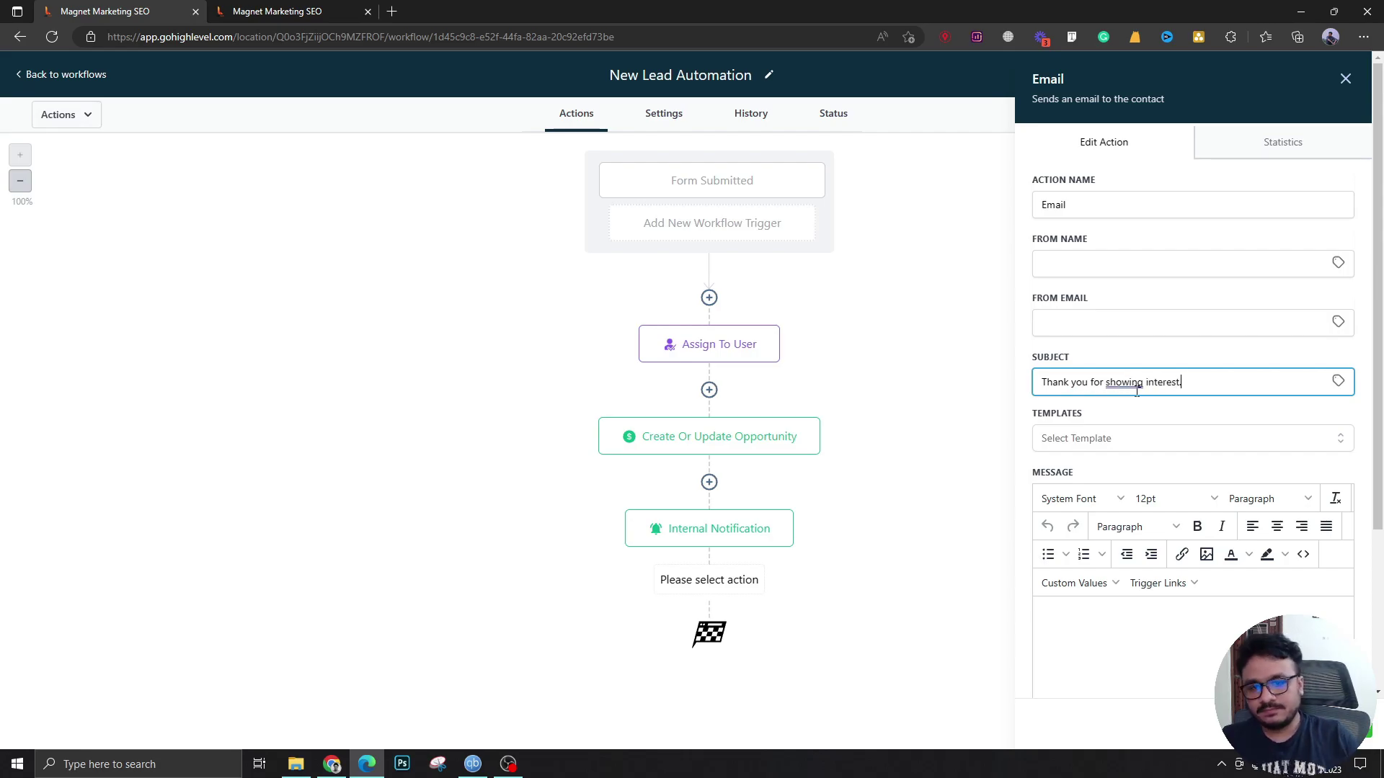
Step: Write 'Hi {{contact.name}}' and the Evergreen Roofers thank-you message, copy it, and save the step
scroll(1137, 393, down, 3)
click(1110, 465)
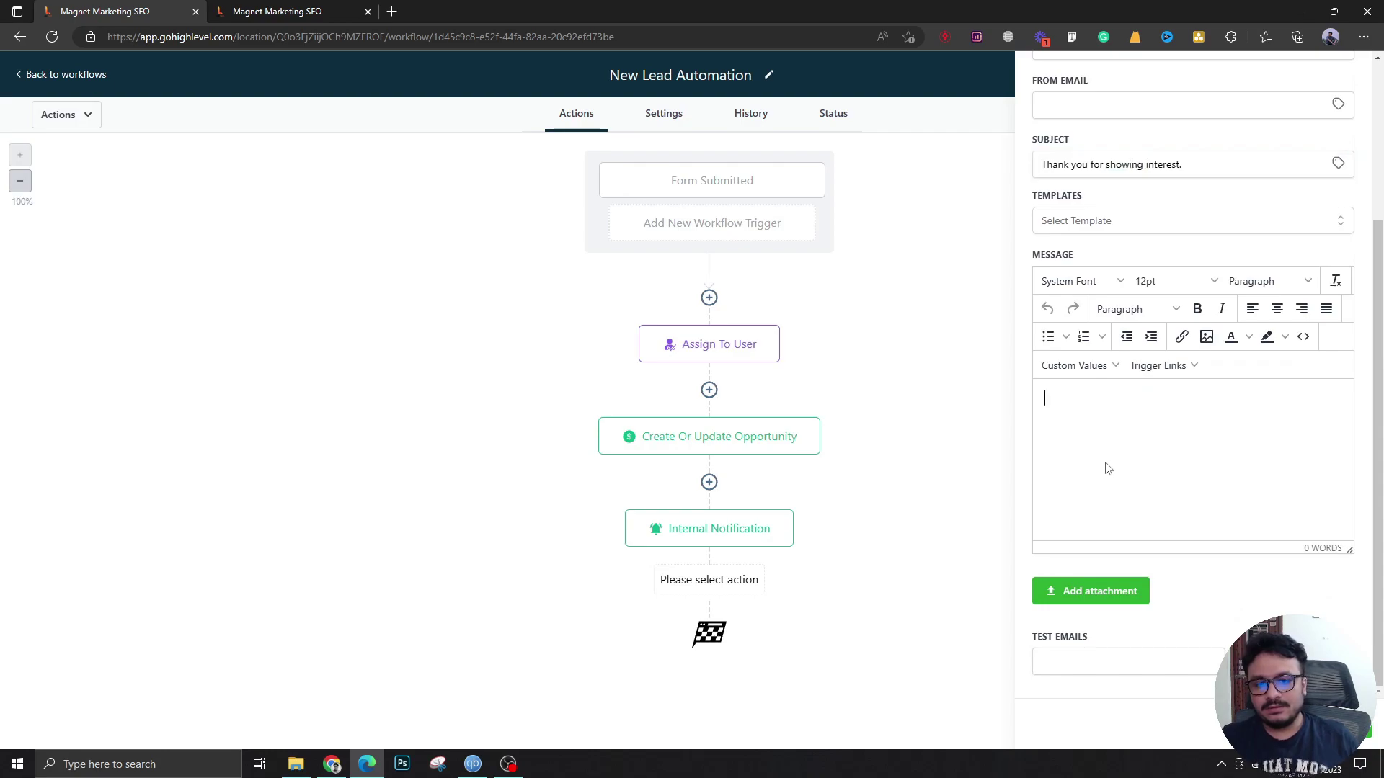
text(Hi)
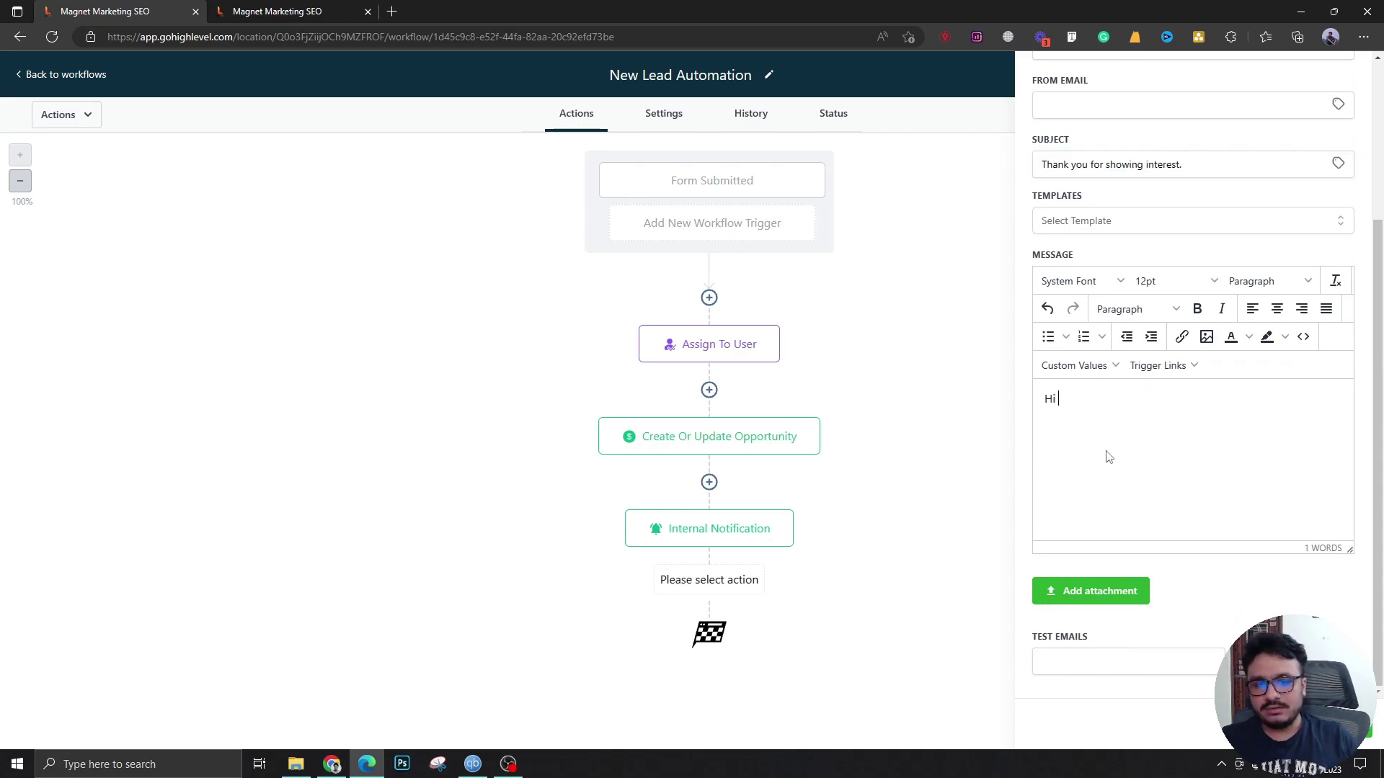
click(1099, 365)
mouse_move(1083, 412)
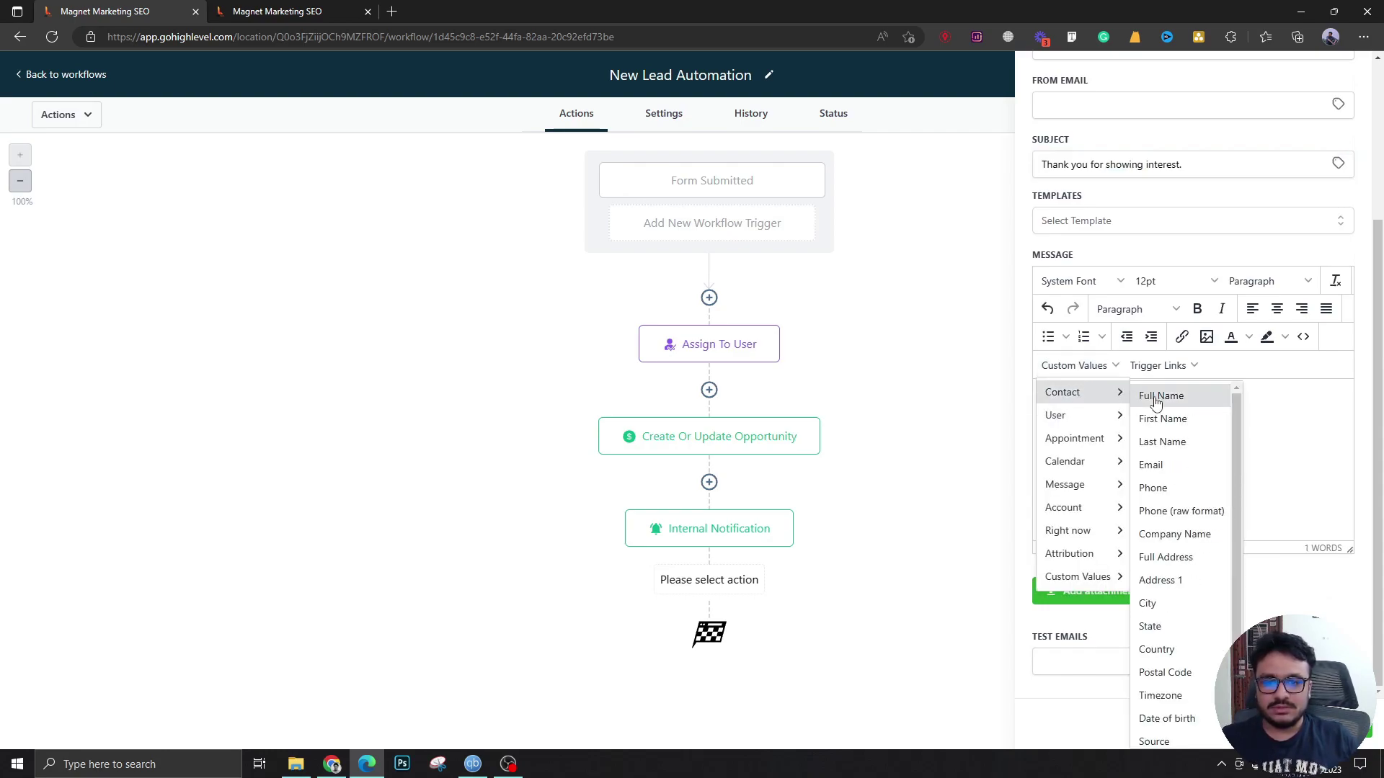
click(1156, 398)
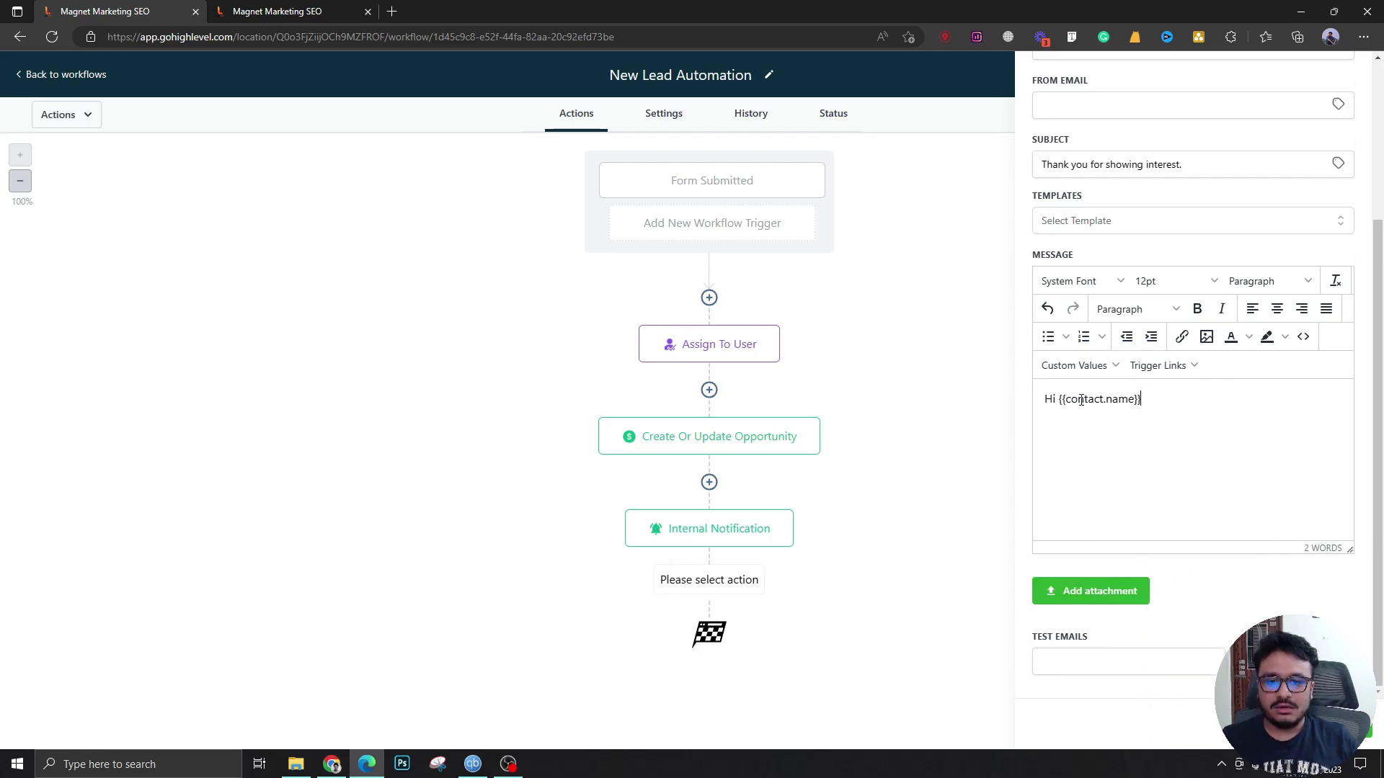
drag(1061, 401, 1146, 402)
click(1146, 401)
key(Return)
text(Thank you for showing interest in Evergreen Roofers. So)
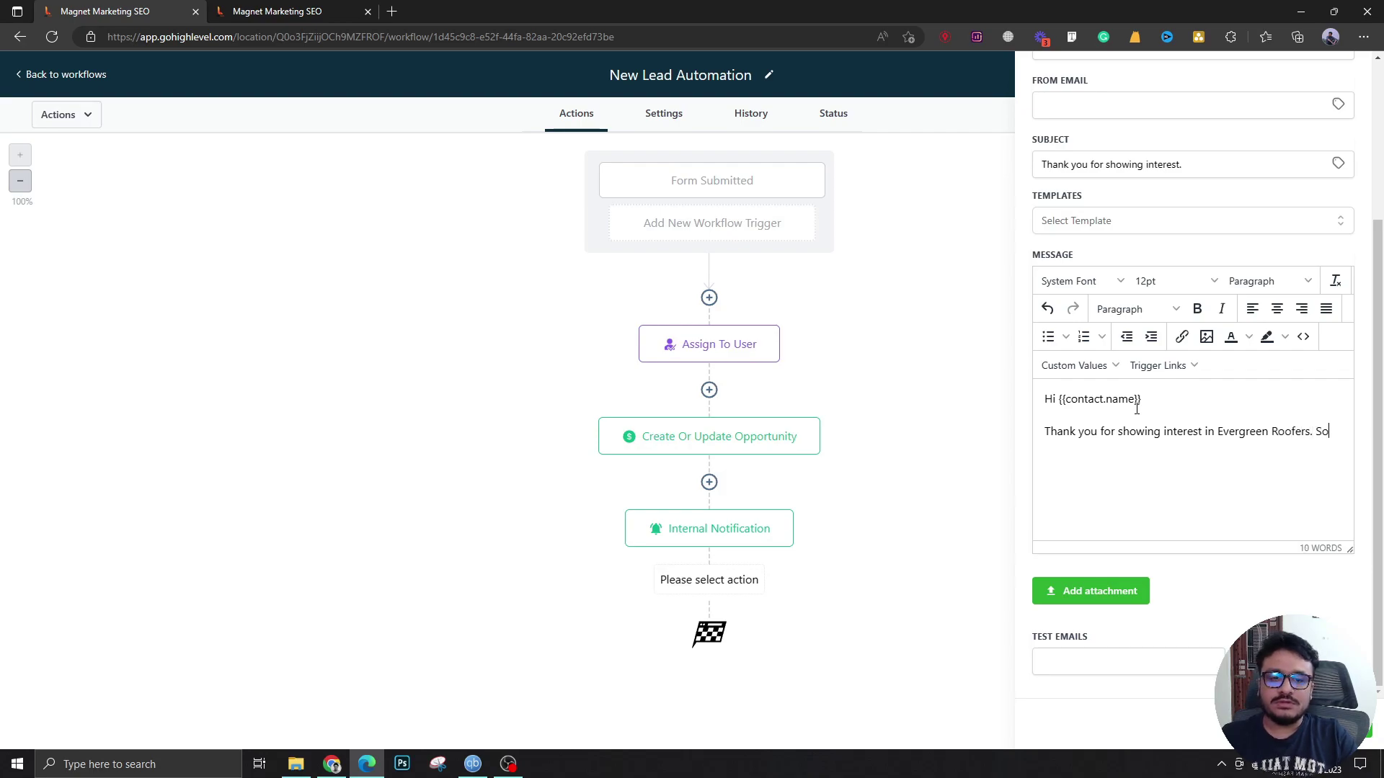
text(meone from the team wi)
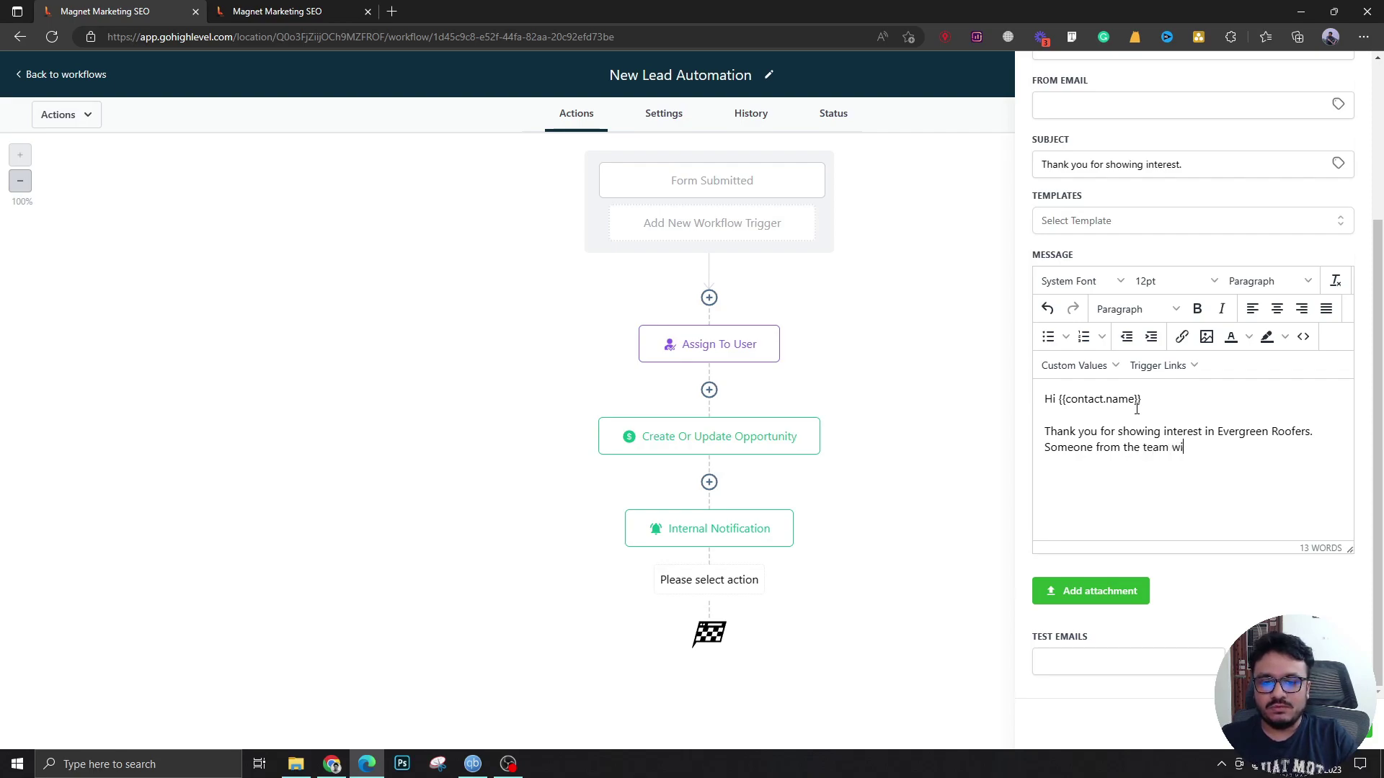
text(ll be in touch with you shortly.)
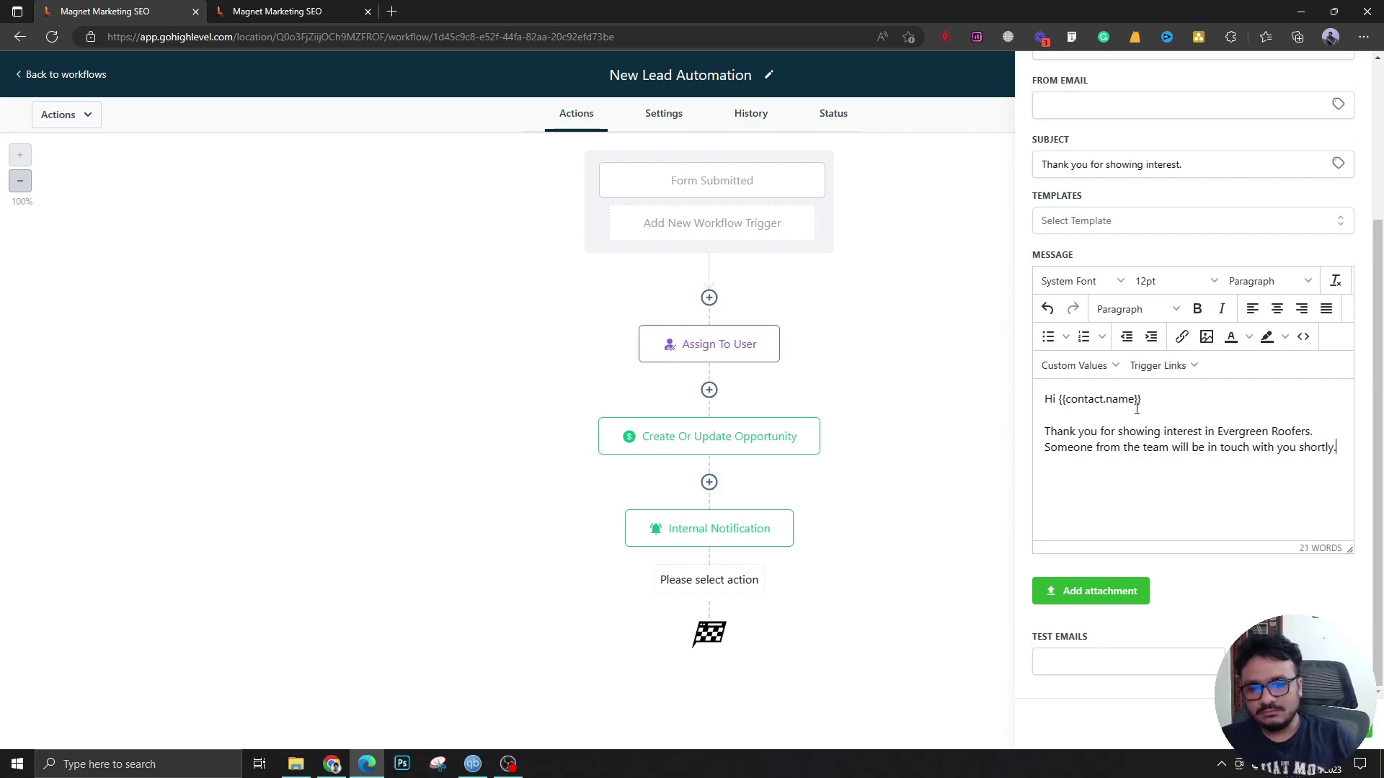
key(ctrl+a)
key(ctrl+c)
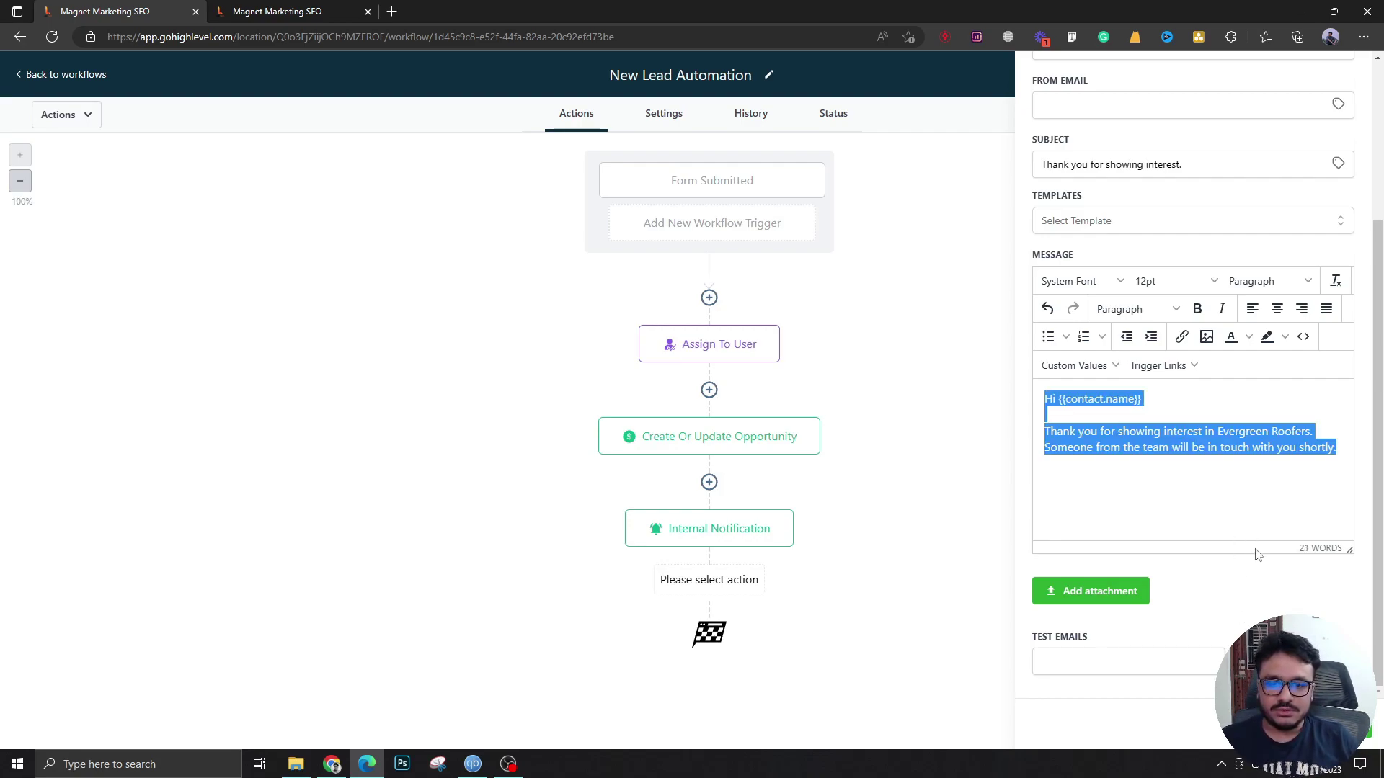
click(1047, 390)
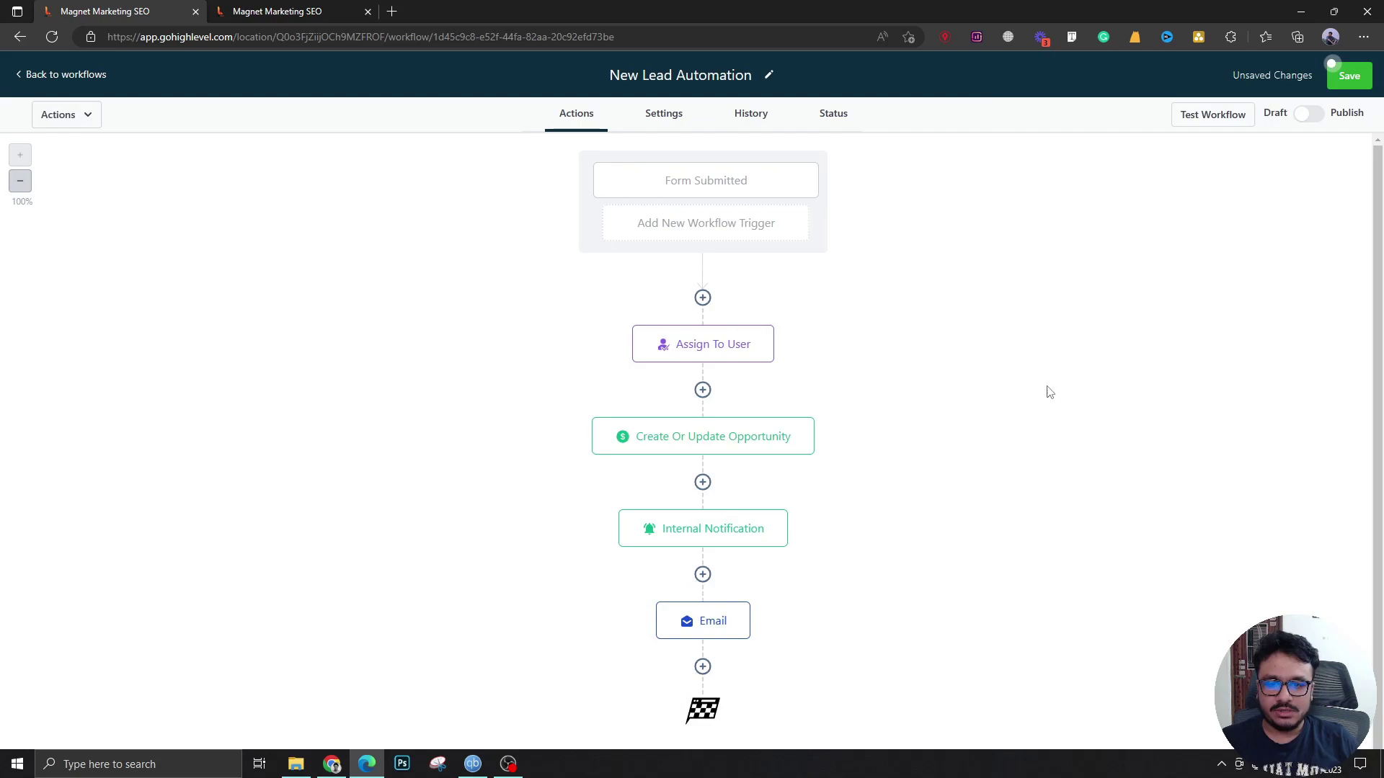
Step: Add a Send SMS step containing the pasted Evergreen Roofers thank-you message and save it
click(703, 652)
click(1172, 259)
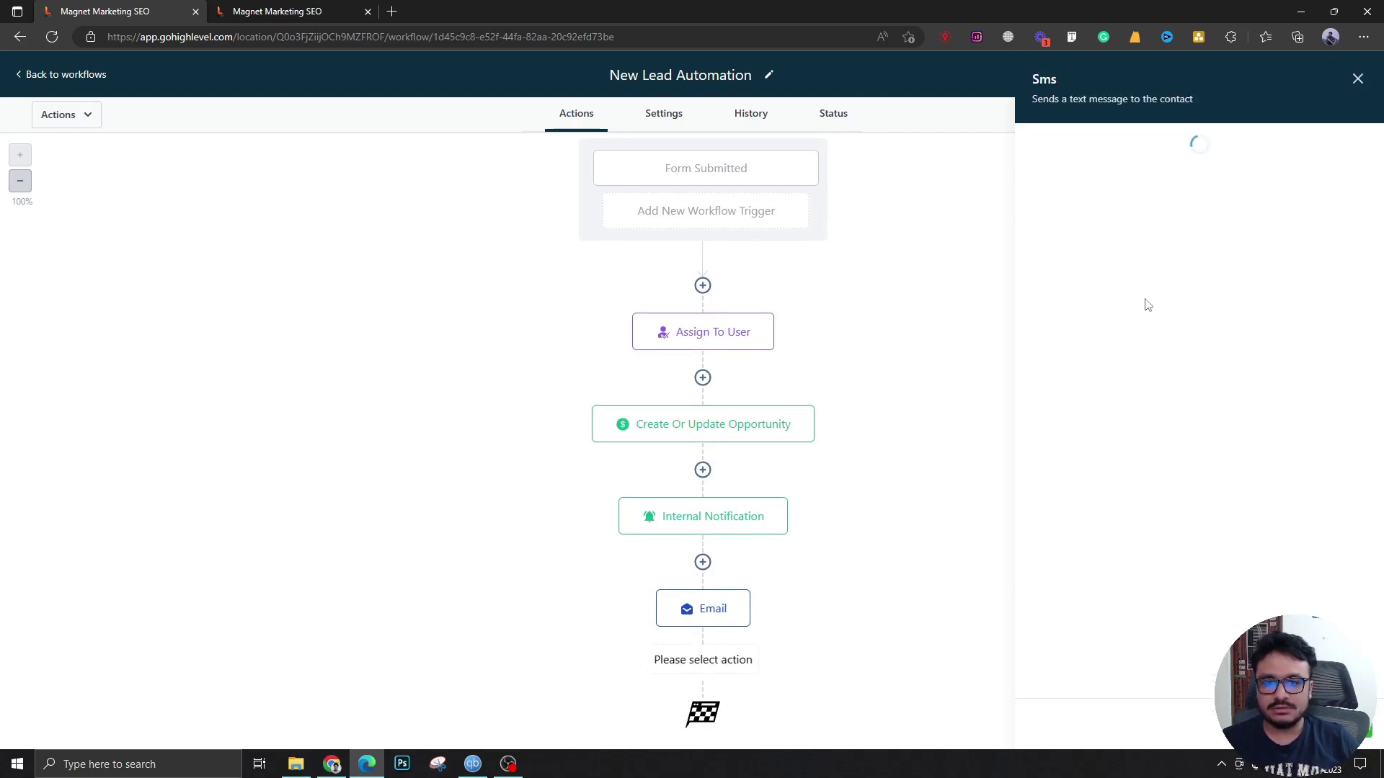
scroll(1130, 382, down, 2)
click(1133, 372)
key(ctrl+v)
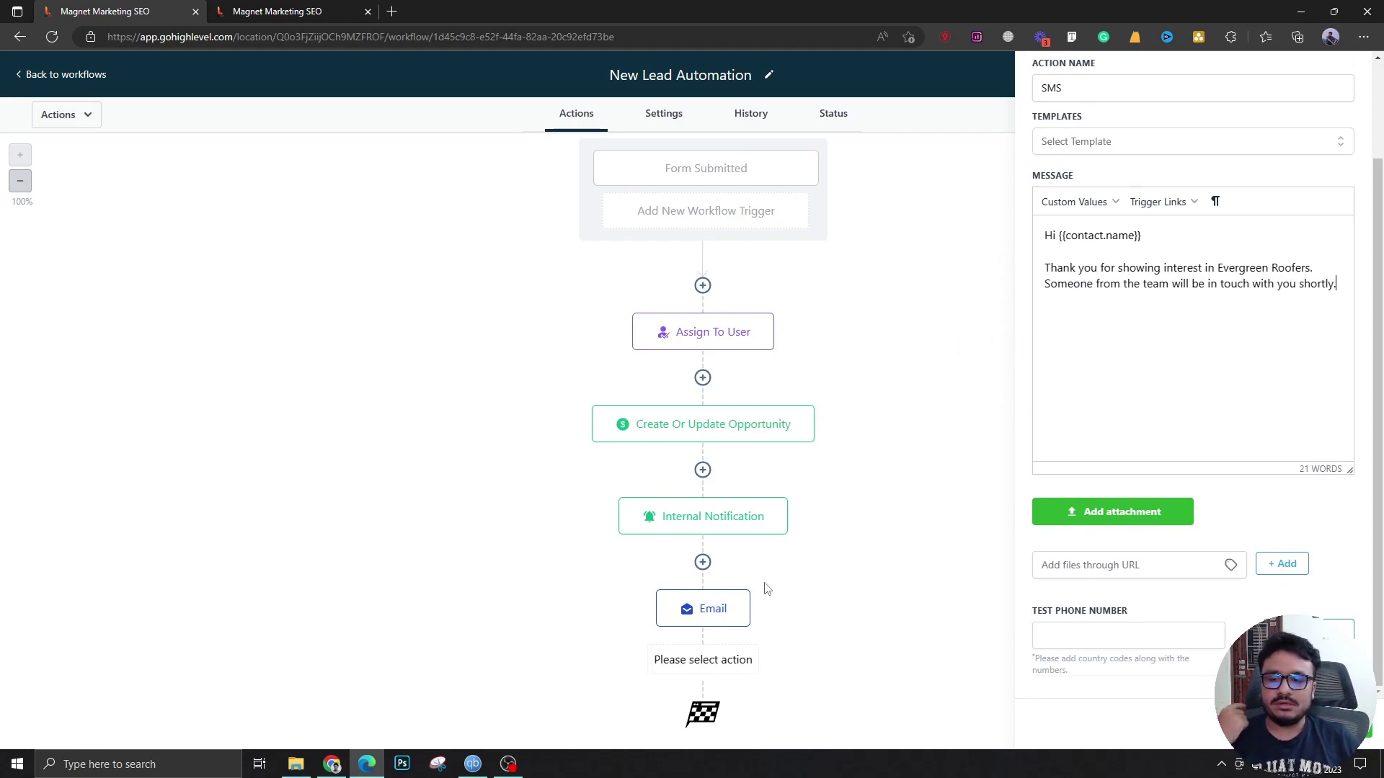
click(1016, 578)
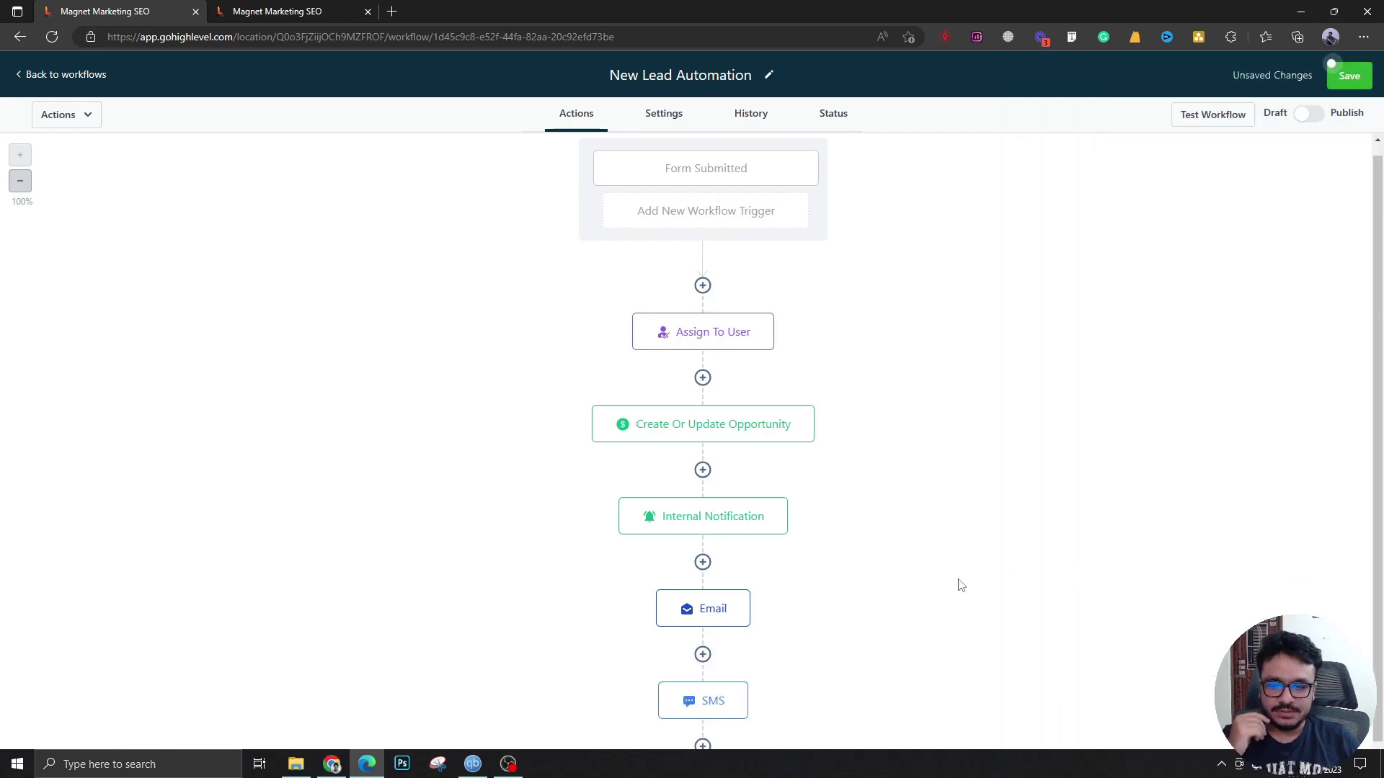
scroll(802, 649, down, 1)
scroll(765, 577, up, 1)
scroll(750, 598, down, 1)
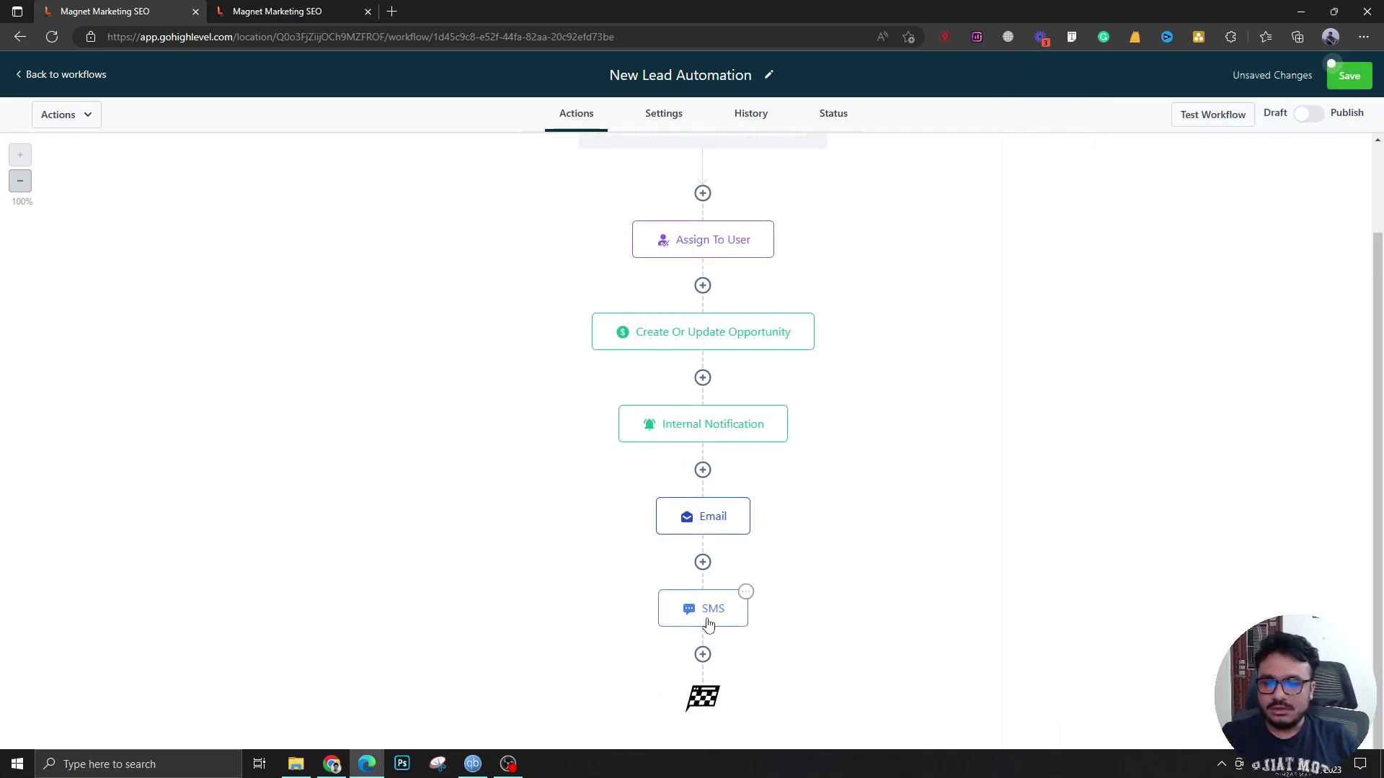
Step: Add an Add Task step below SMS titled 'Follow Up with {{contact.name}}'
click(703, 655)
text(task)
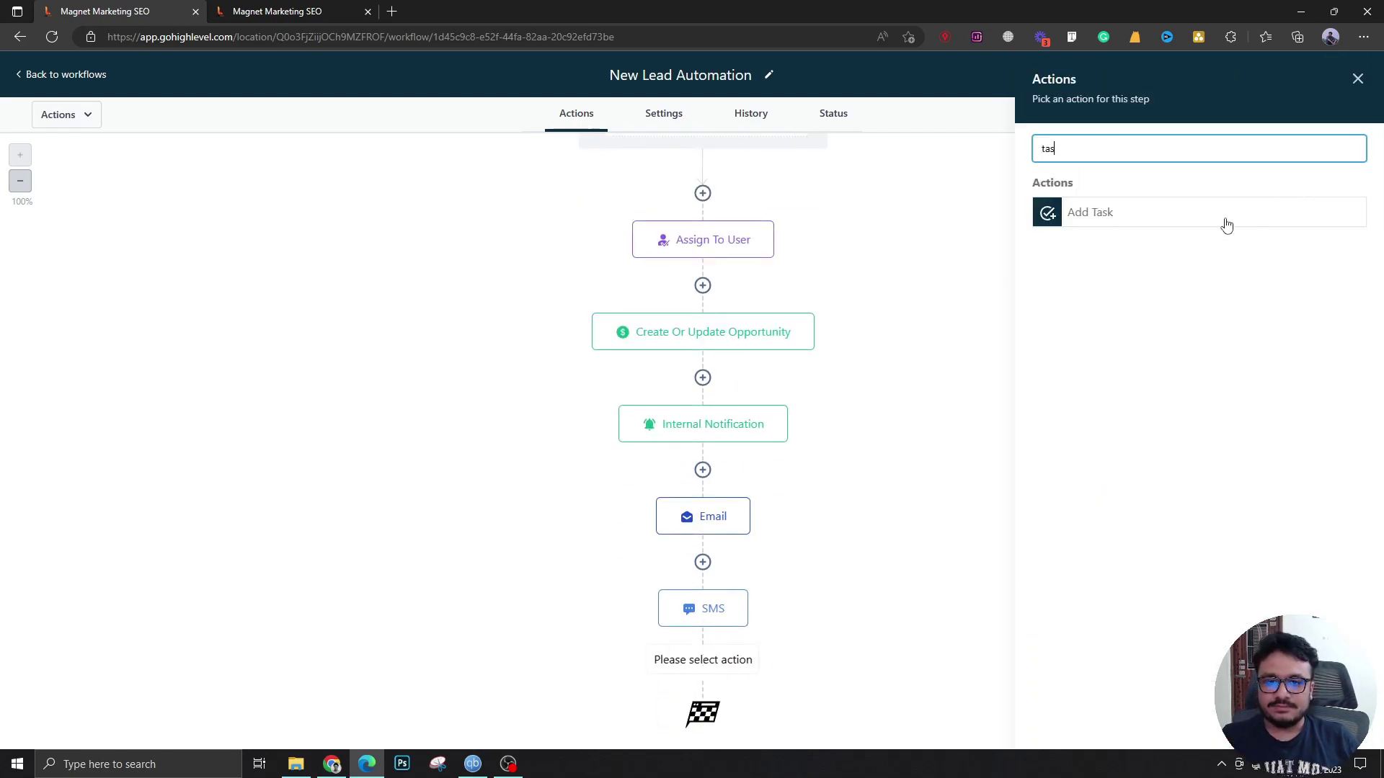
click(1096, 222)
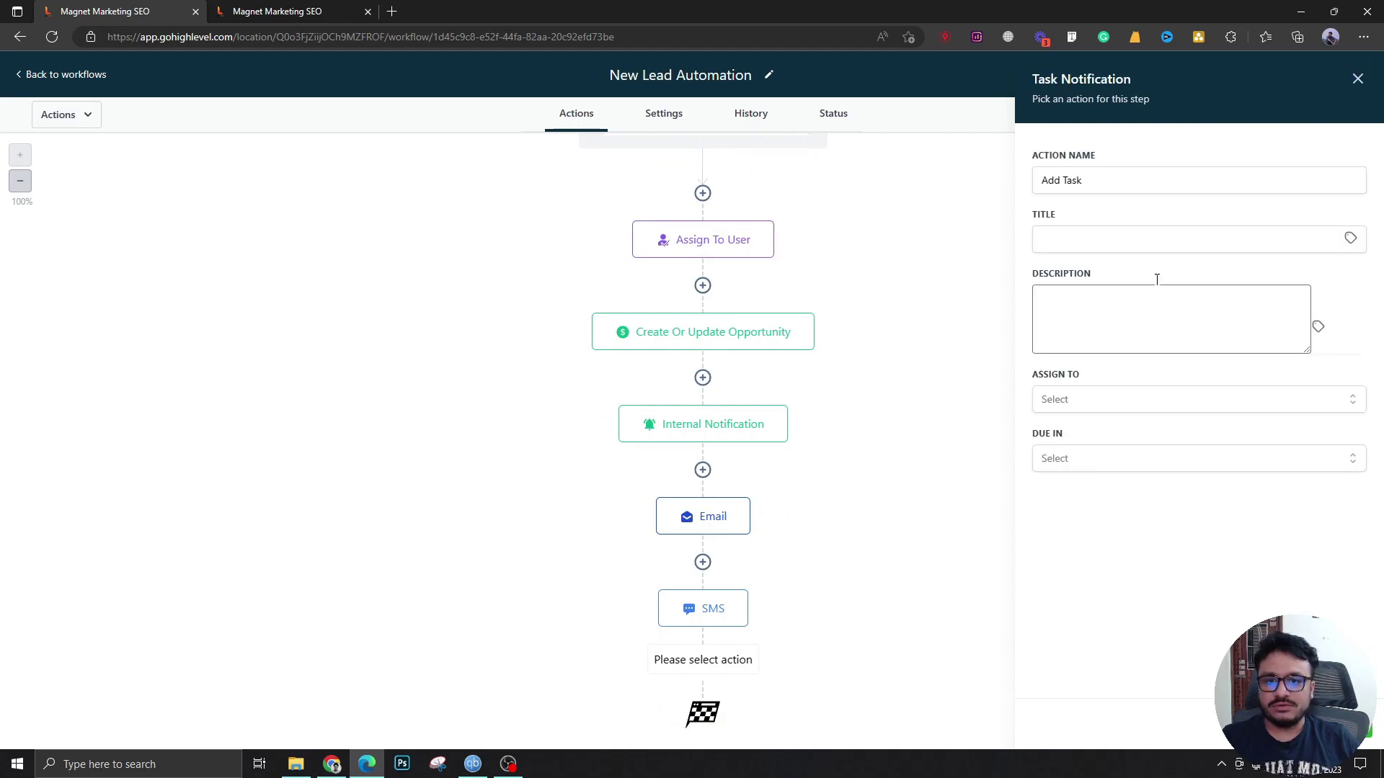
click(1201, 244)
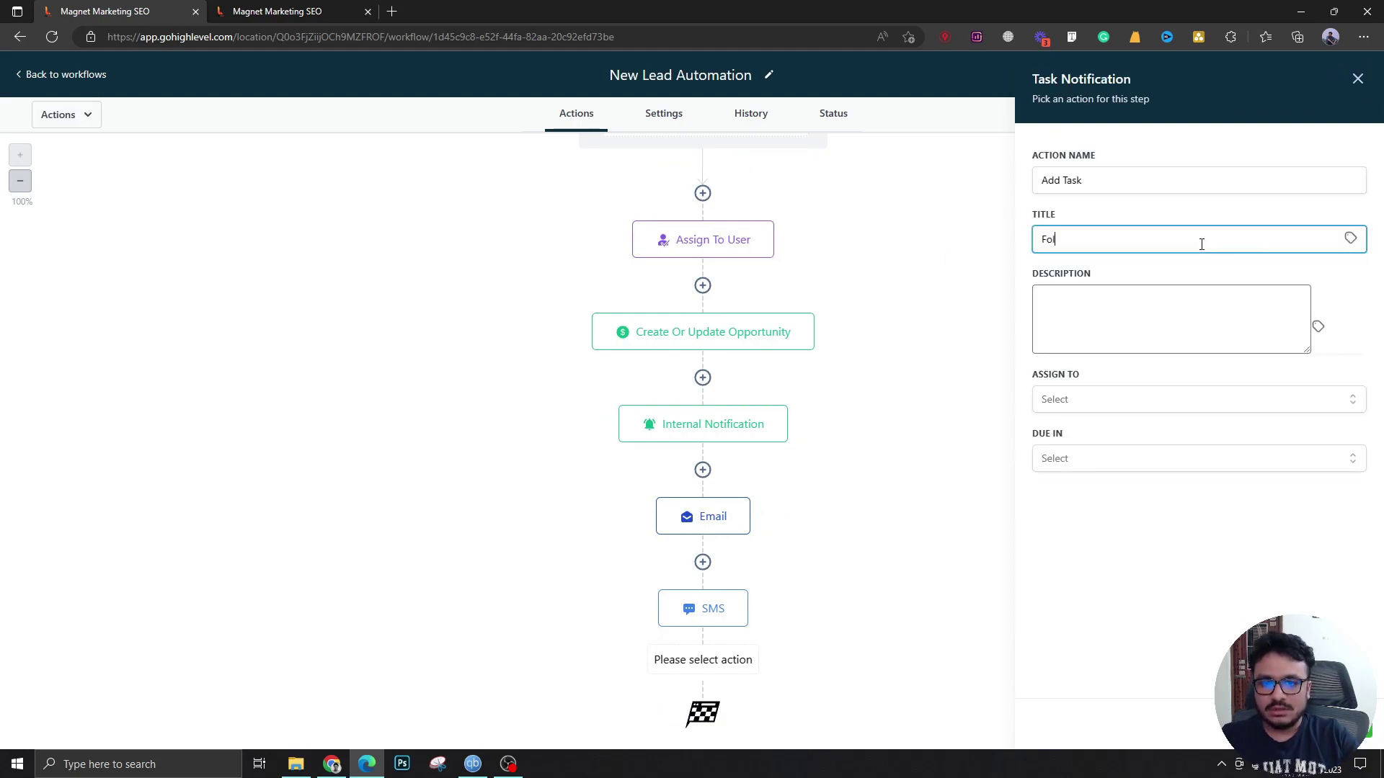
text(Follow Up wiot)
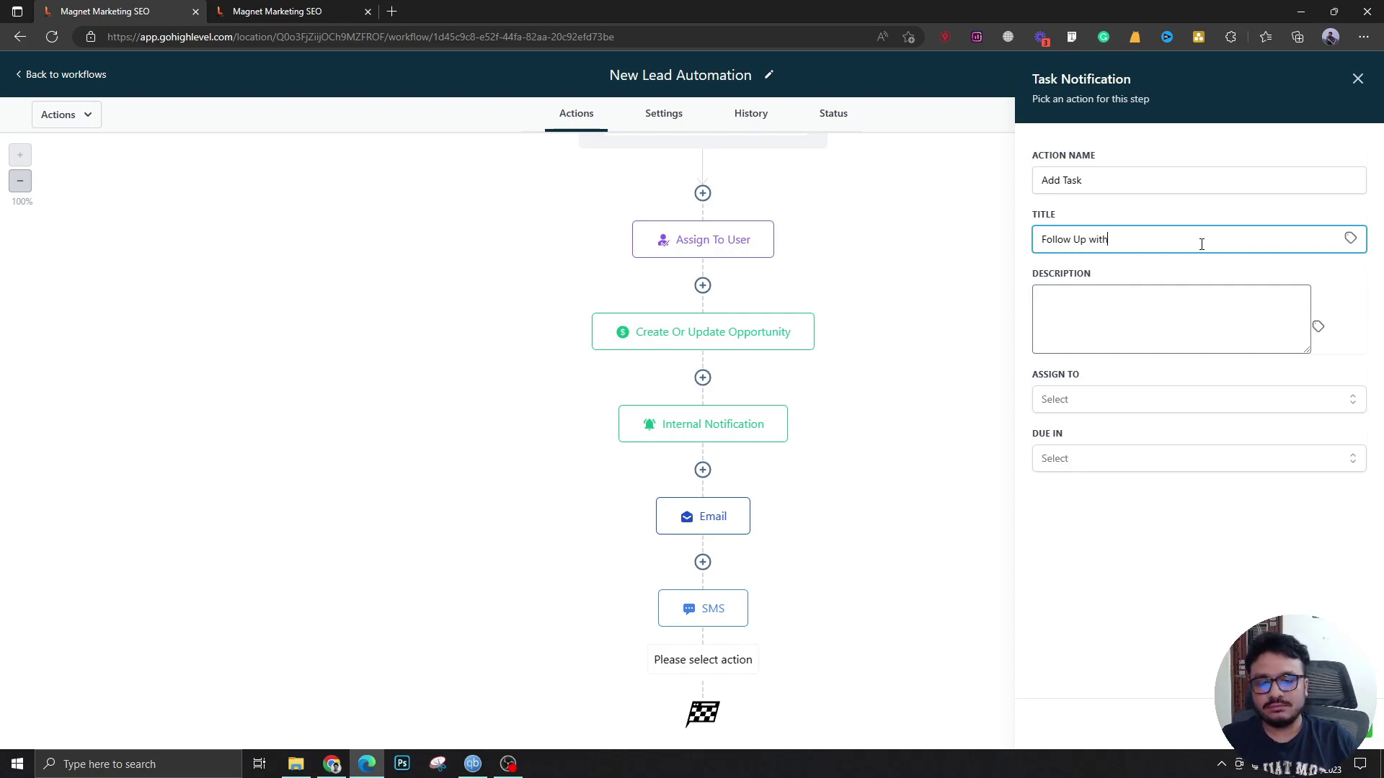
click(1350, 239)
click(1279, 258)
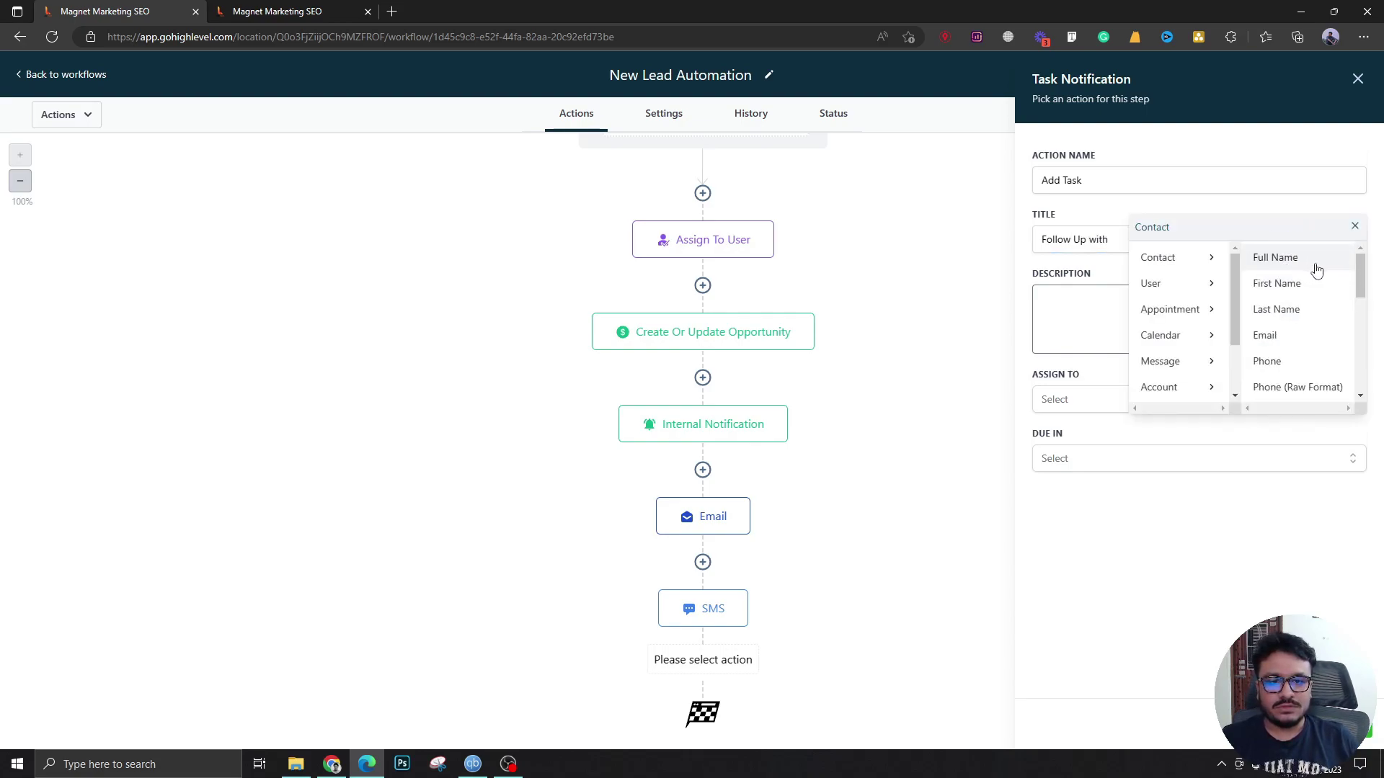
click(1308, 262)
click(1110, 240)
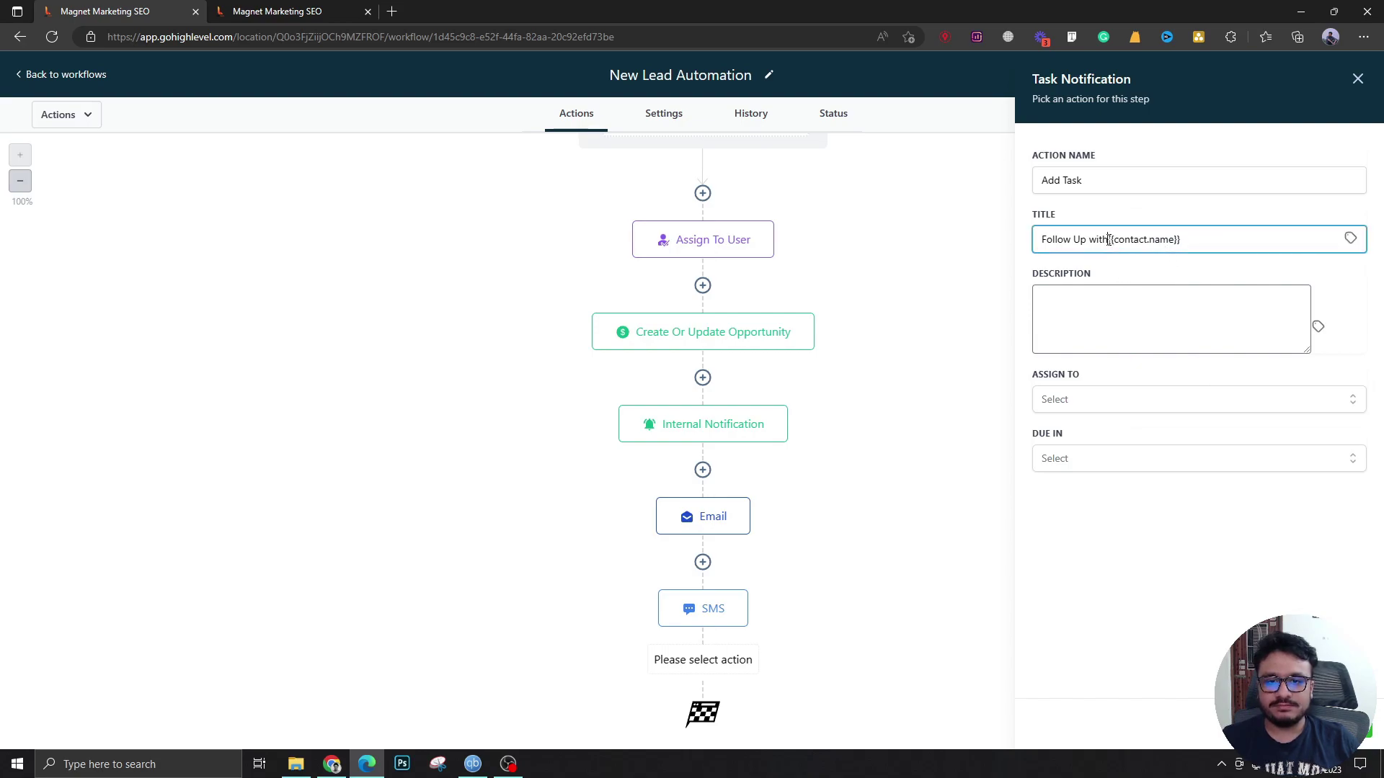
Step: Write a follow-up task description that includes the contact's name and email placeholders
click(1076, 324)
text(Hi, please follow up with)
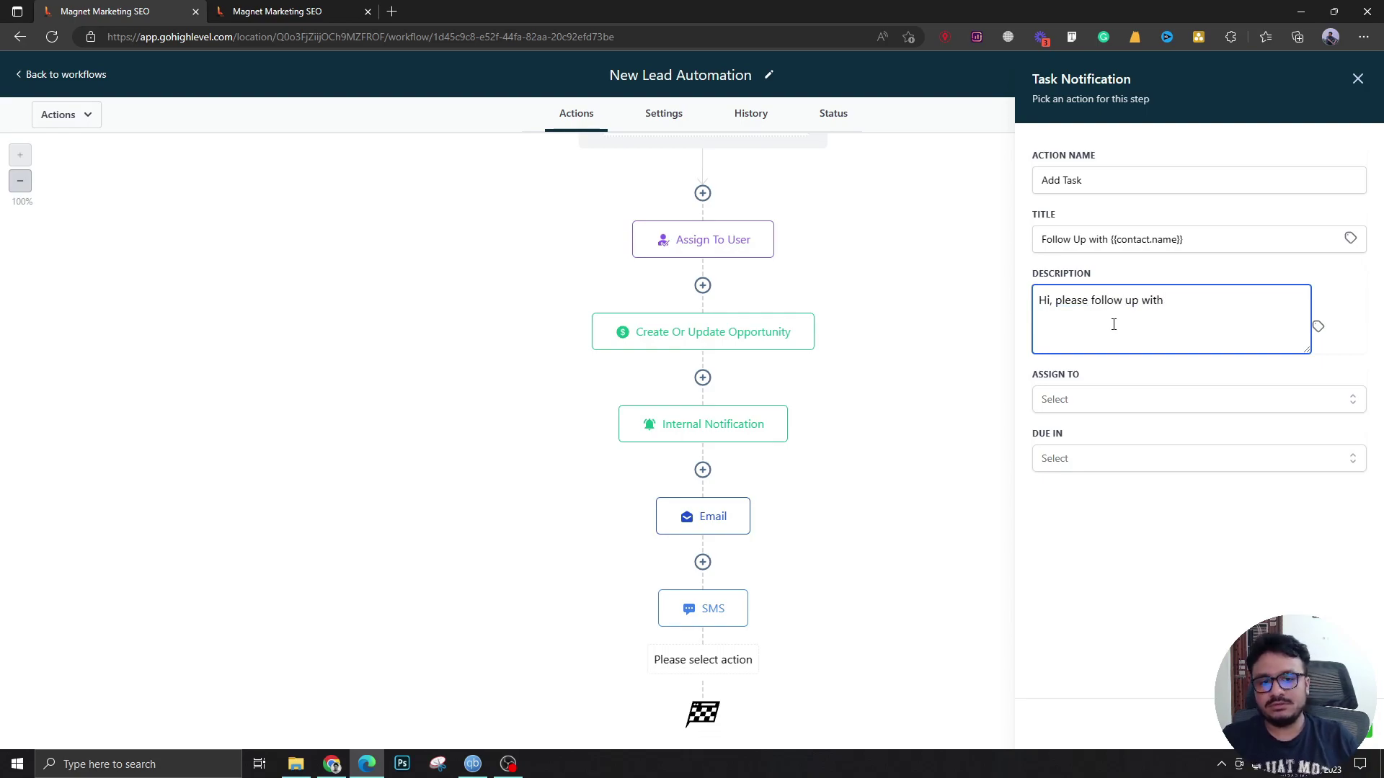
click(1319, 327)
click(1283, 315)
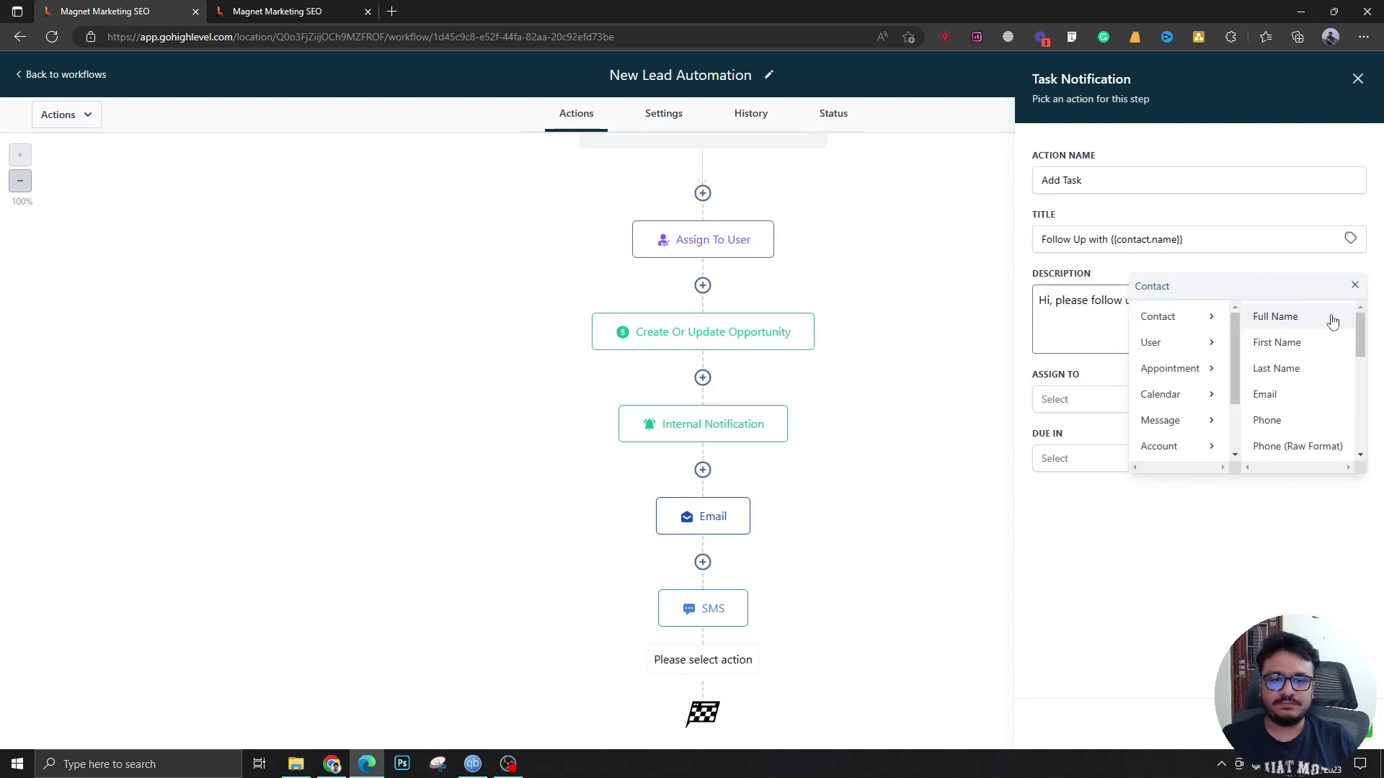
click(1328, 317)
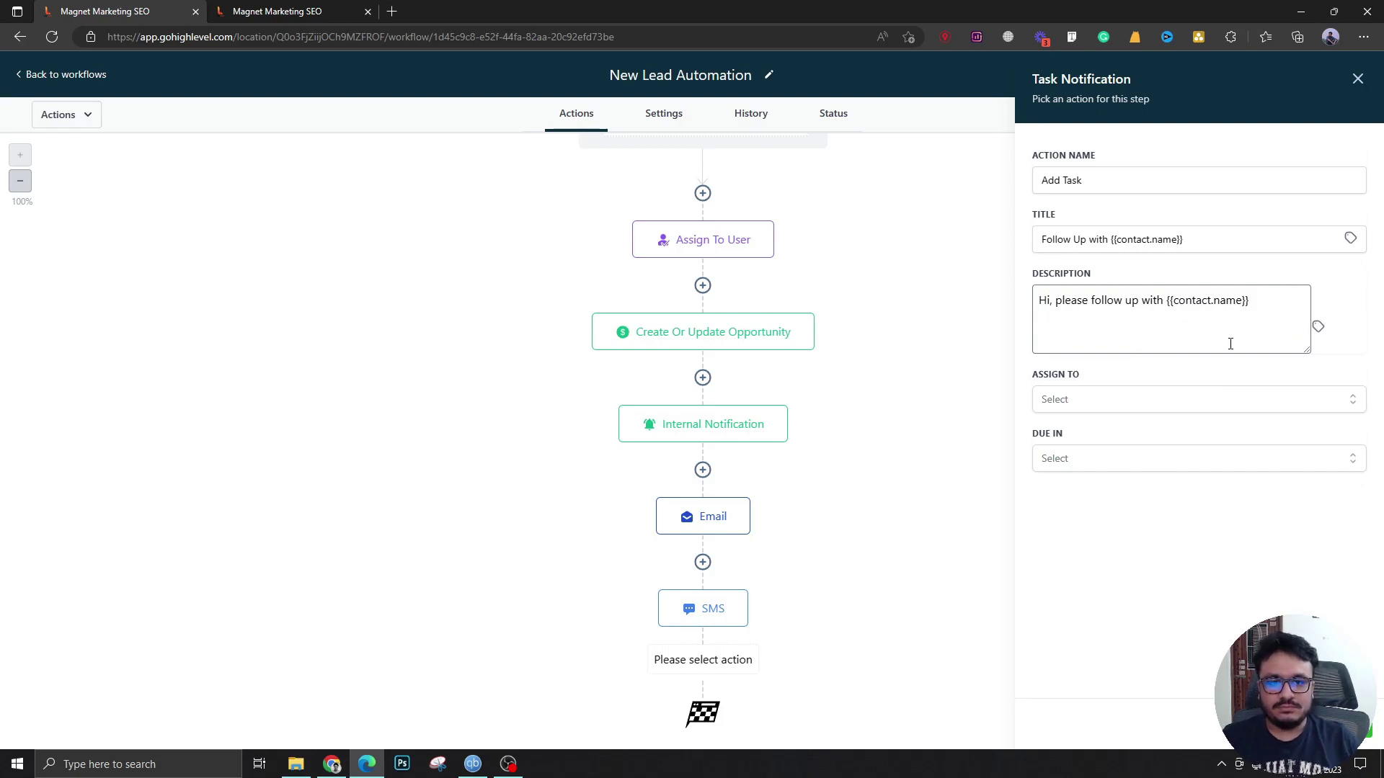
click(1318, 327)
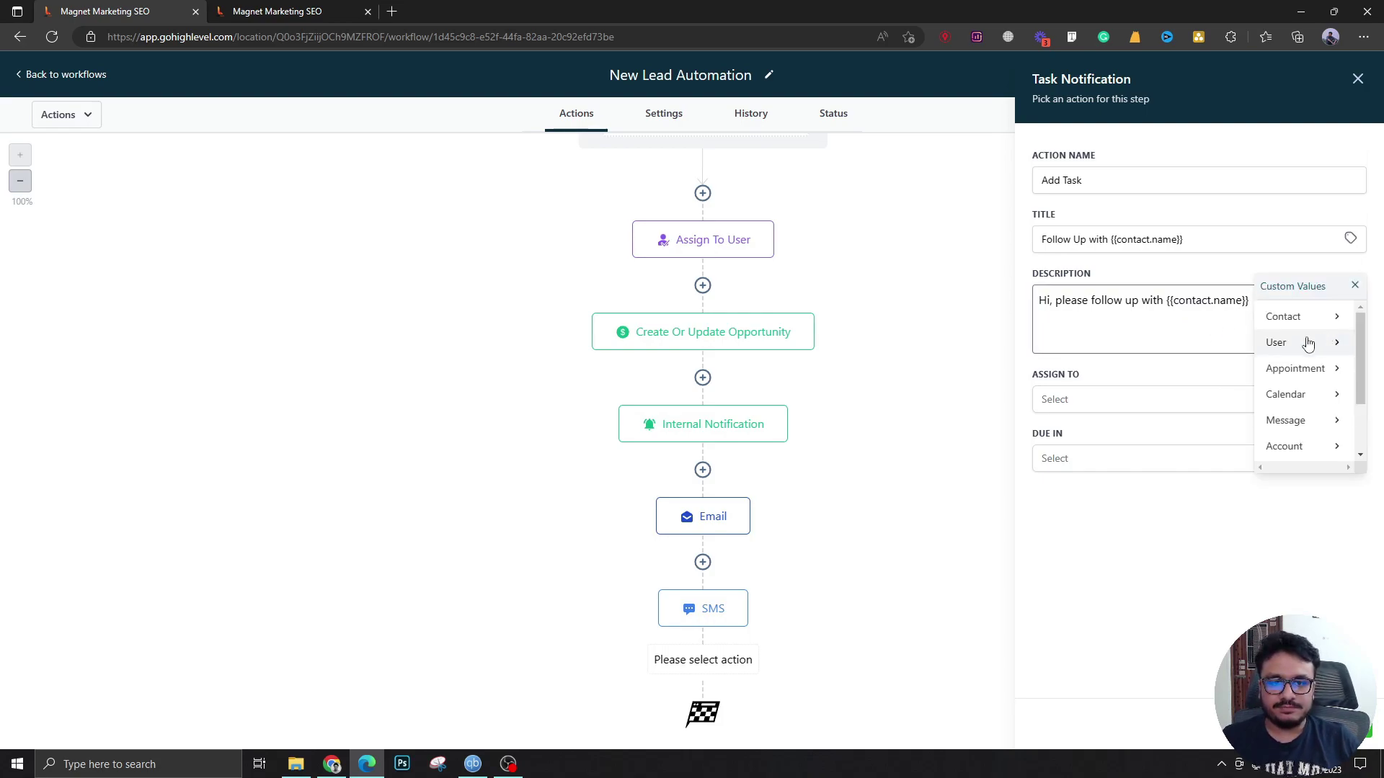
click(1306, 318)
click(1304, 394)
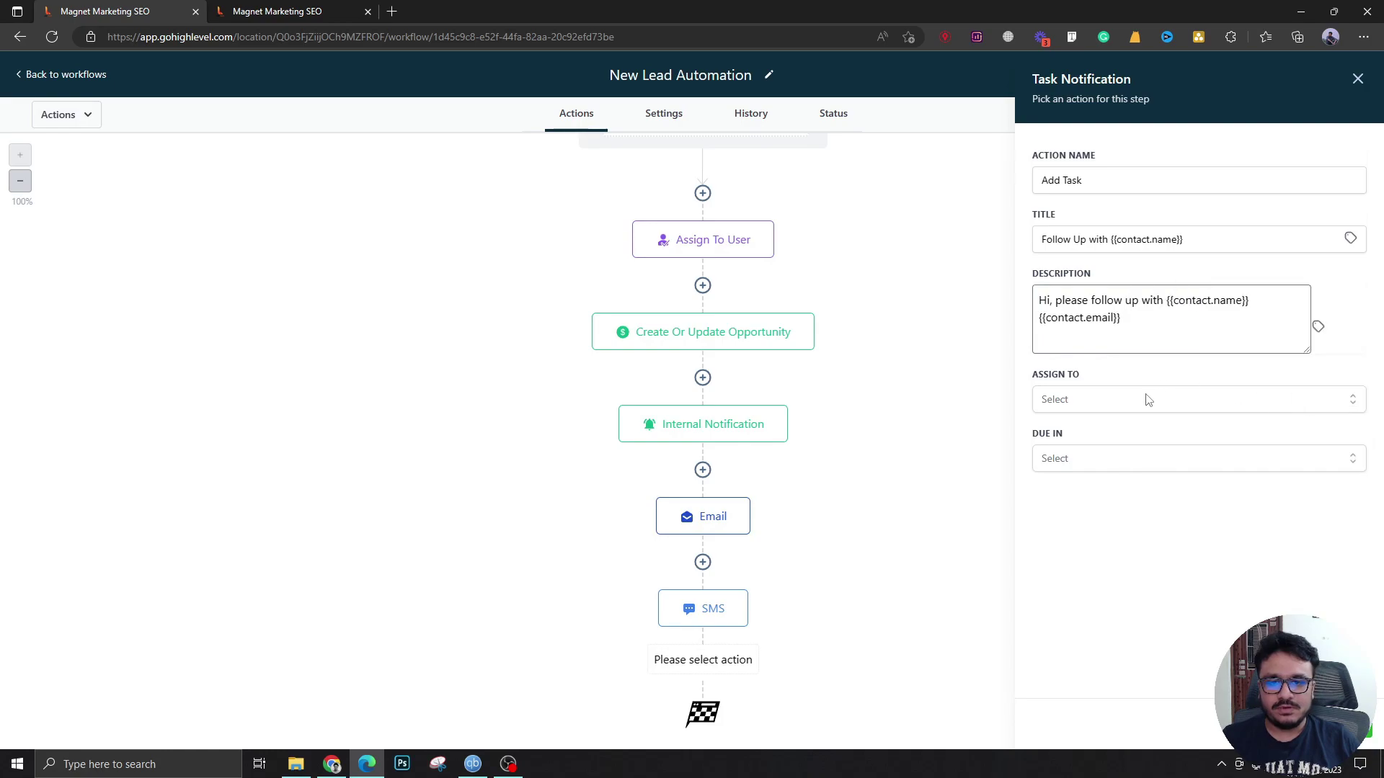
Step: Assign the task to Contact's Assigned User, due in 1 Day, and save the step
click(1148, 398)
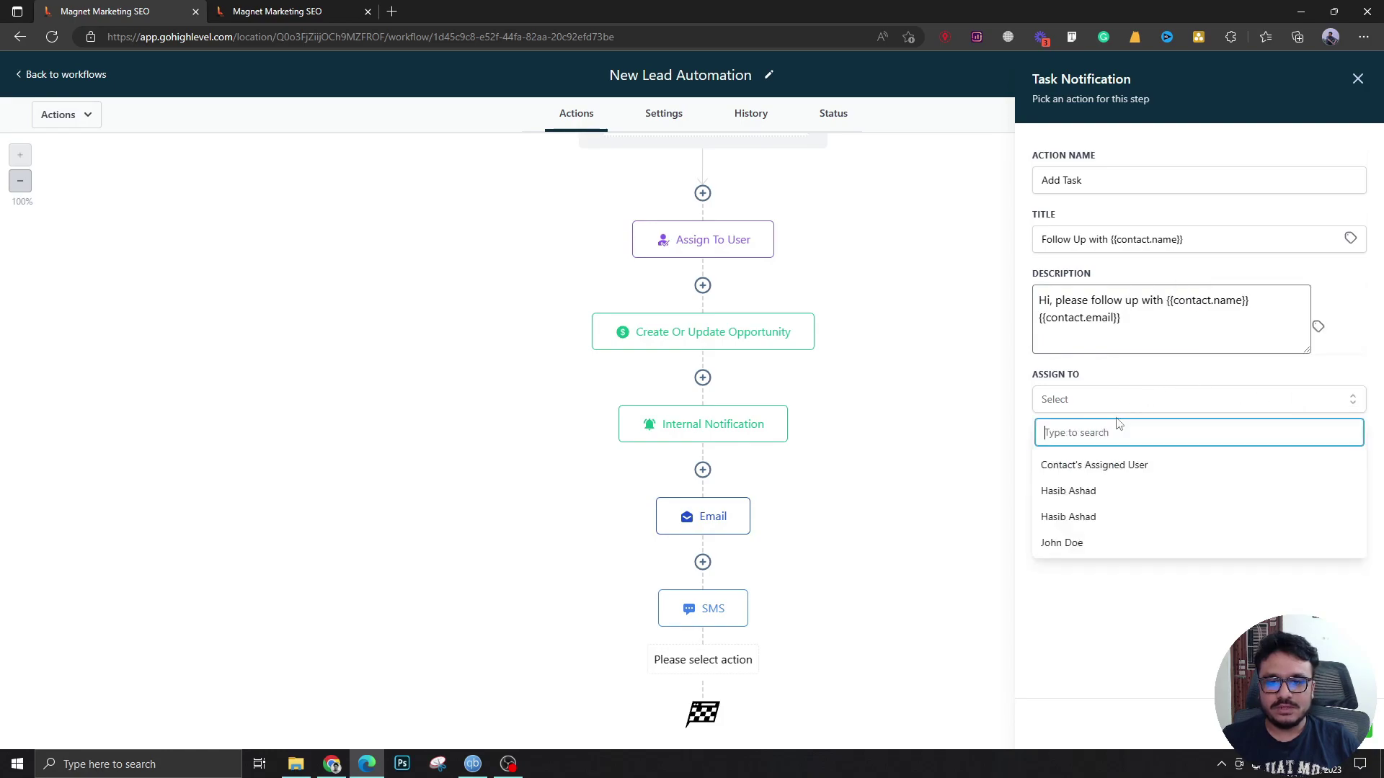
click(1095, 470)
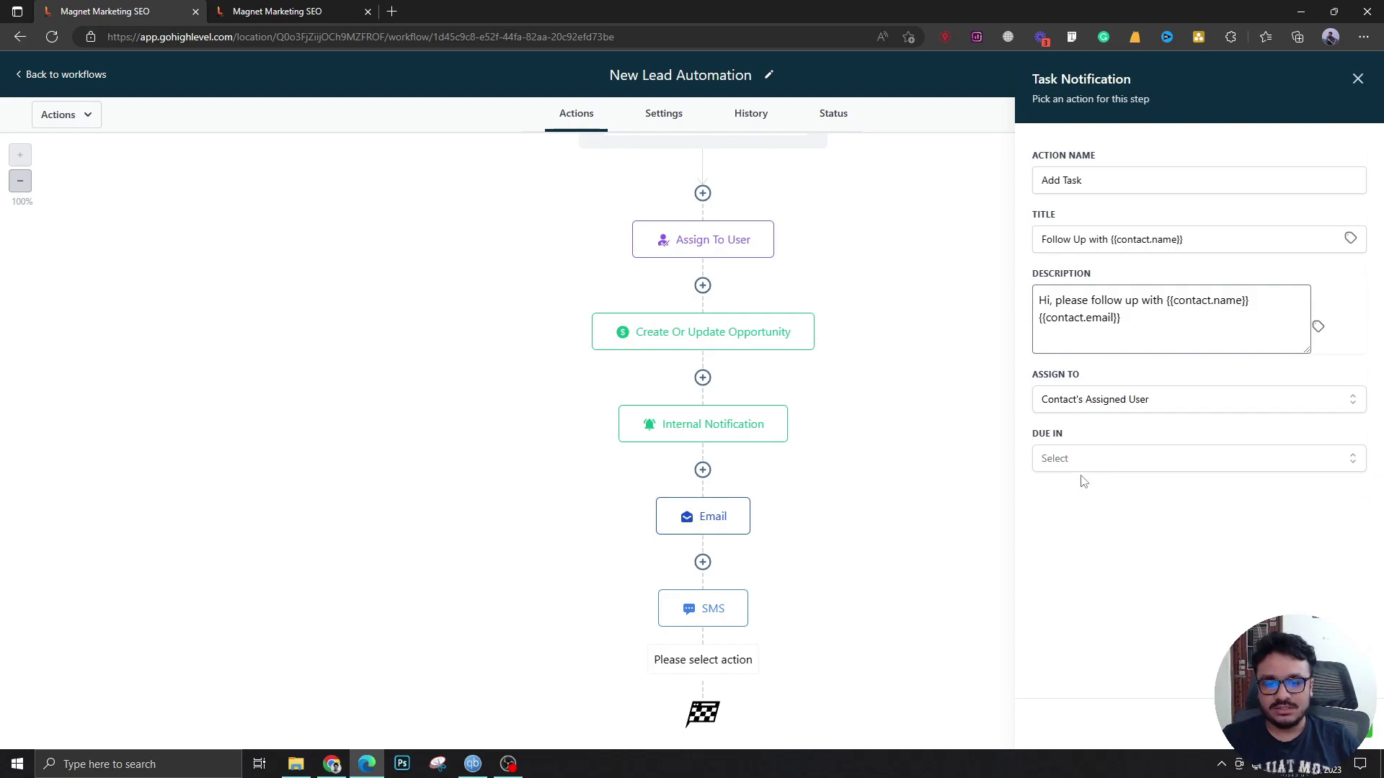
click(1081, 472)
click(1062, 496)
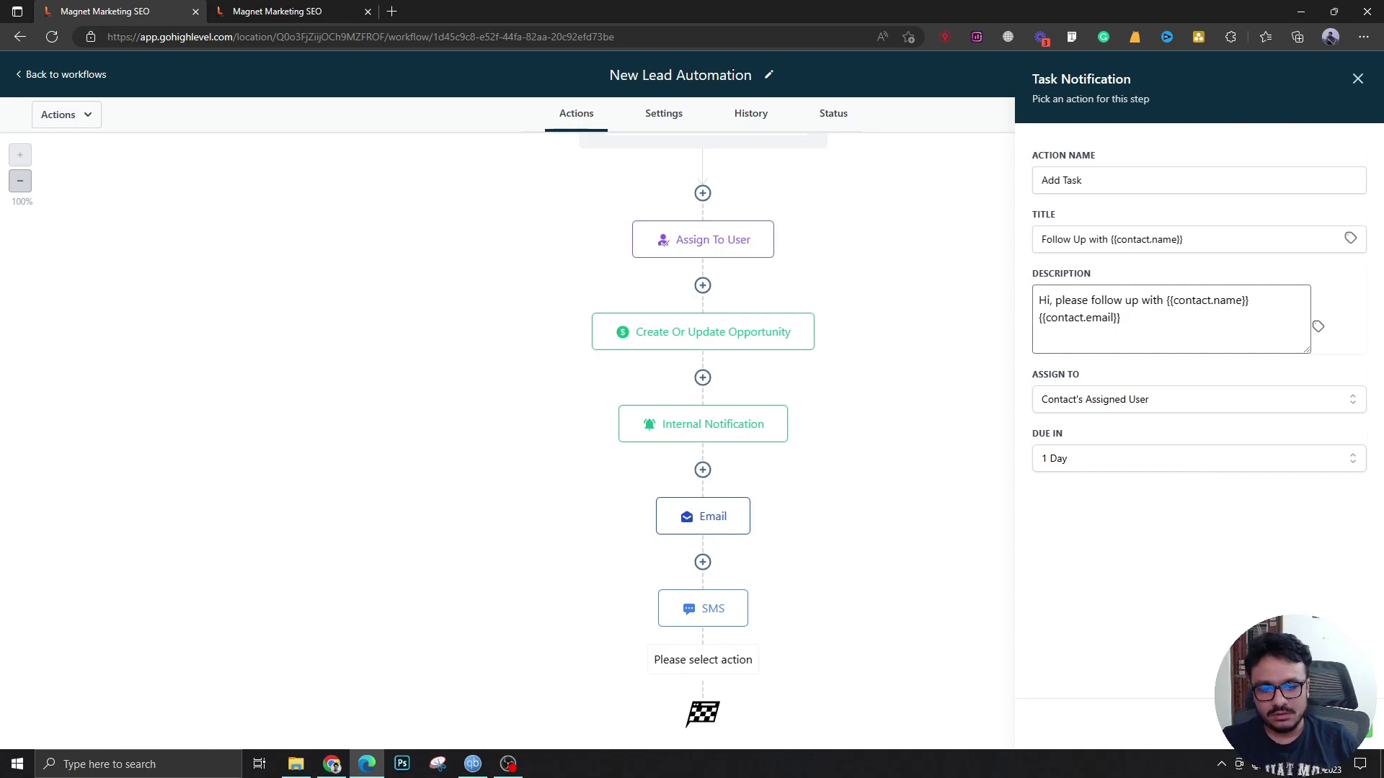
click(1333, 724)
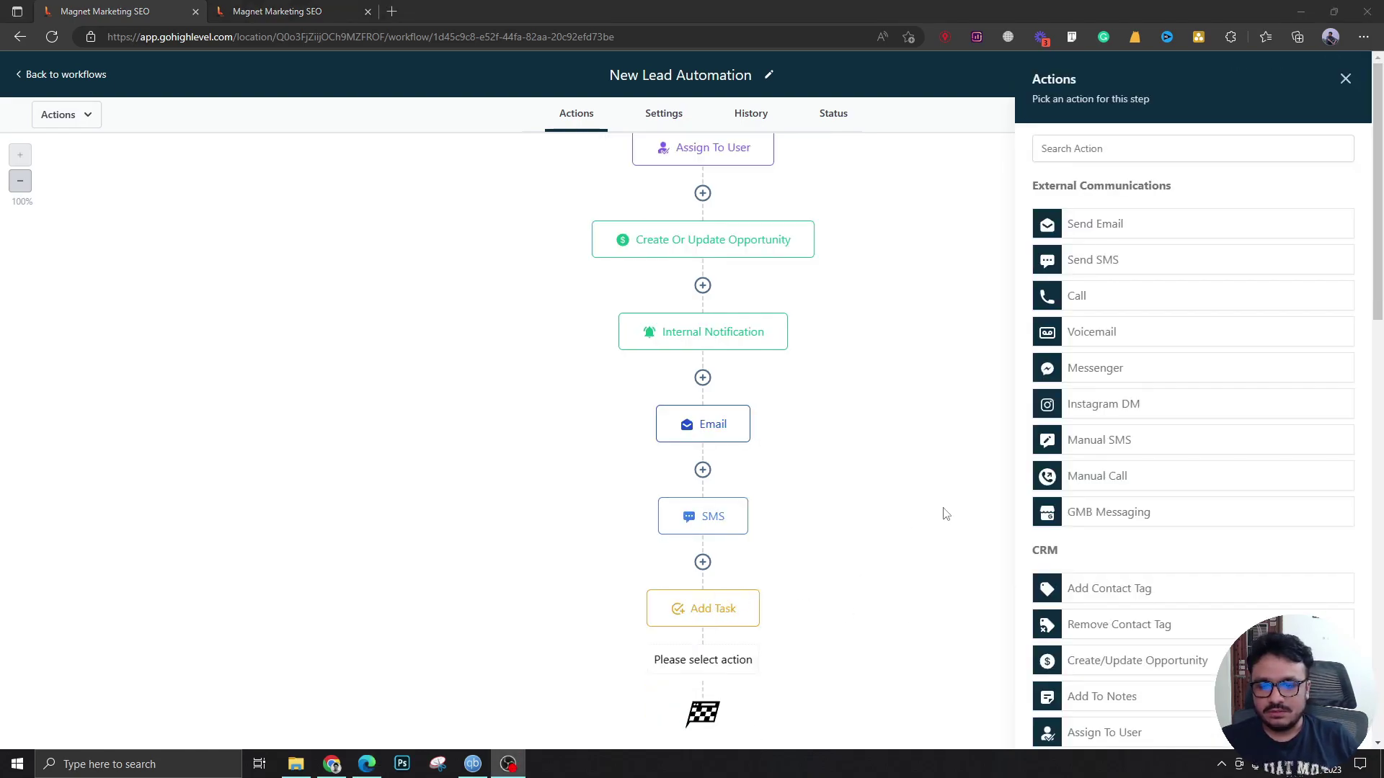
Step: Preview the Voicemail action's settings, then close the panel without adding it
scroll(667, 618, down, 1)
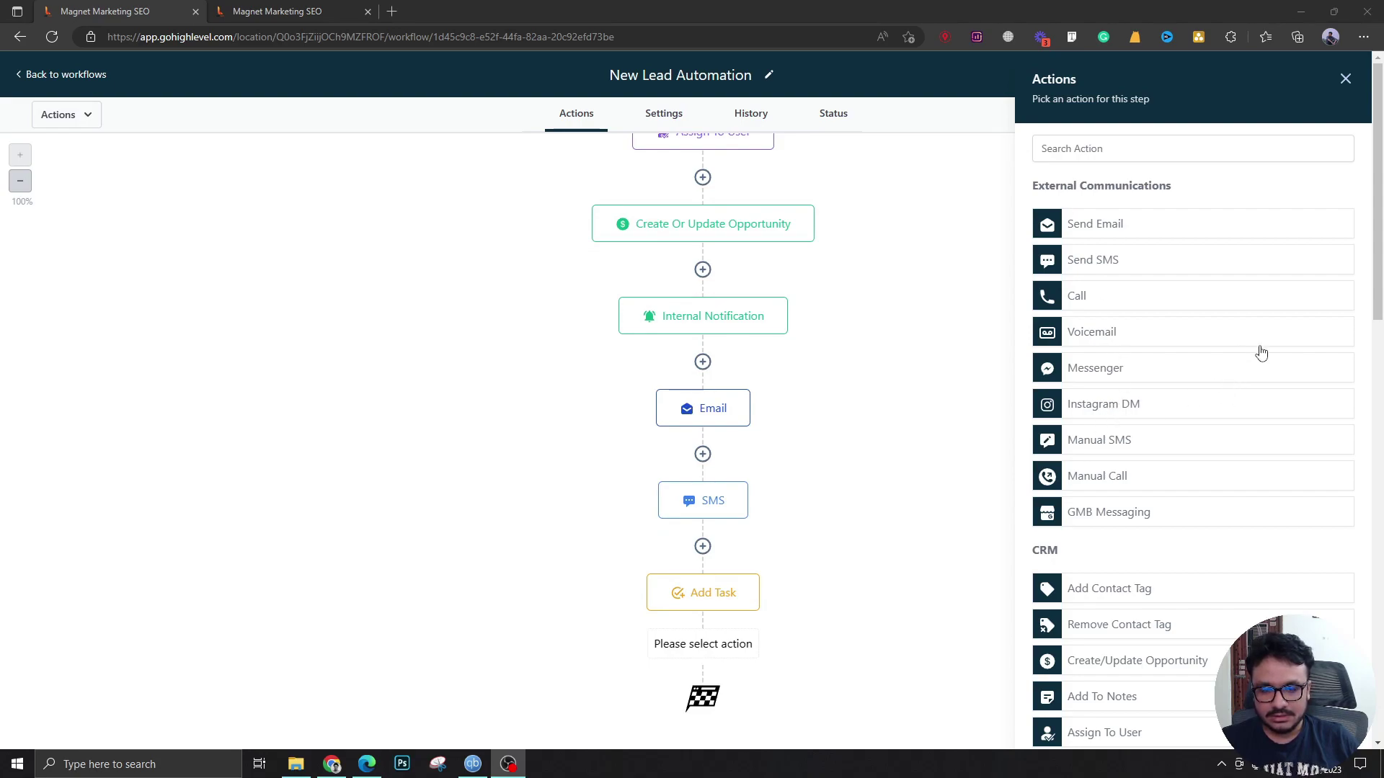
click(1119, 343)
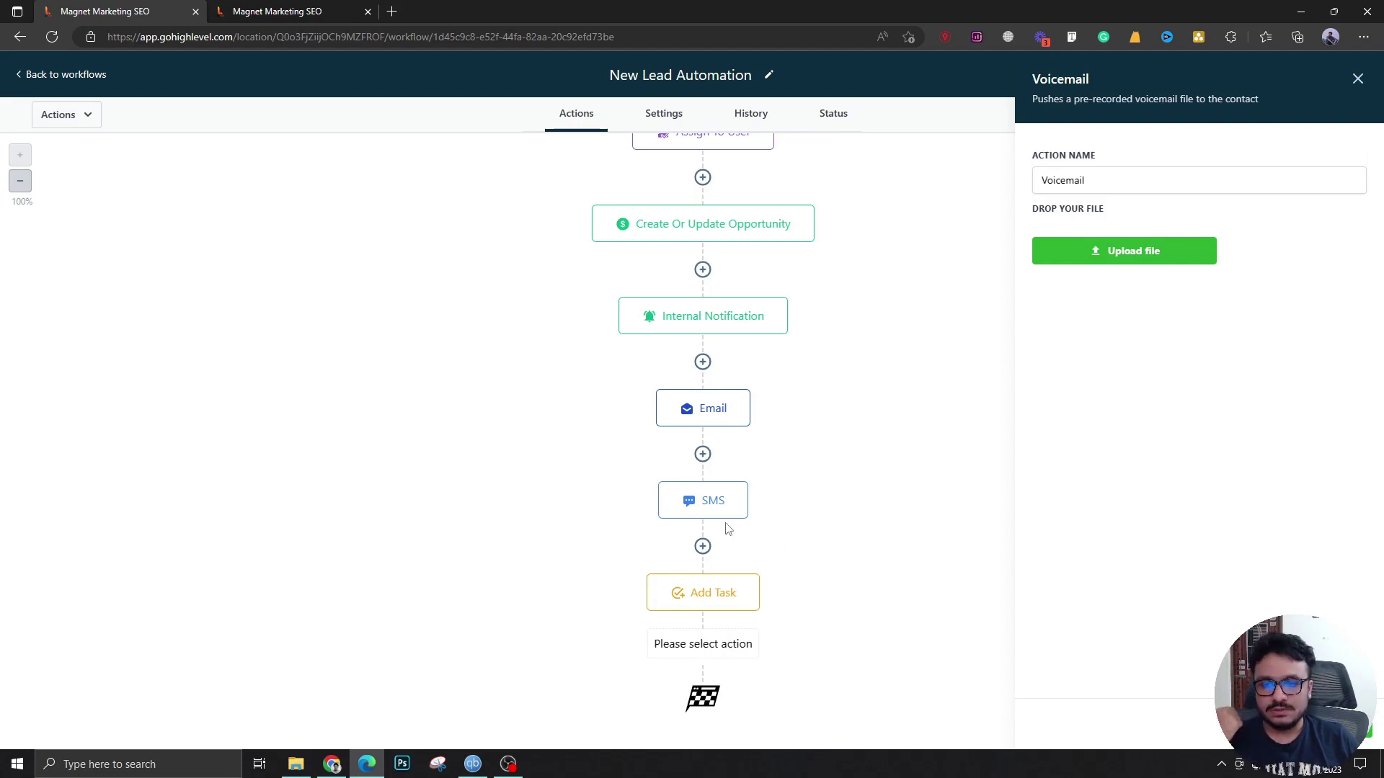
click(1355, 85)
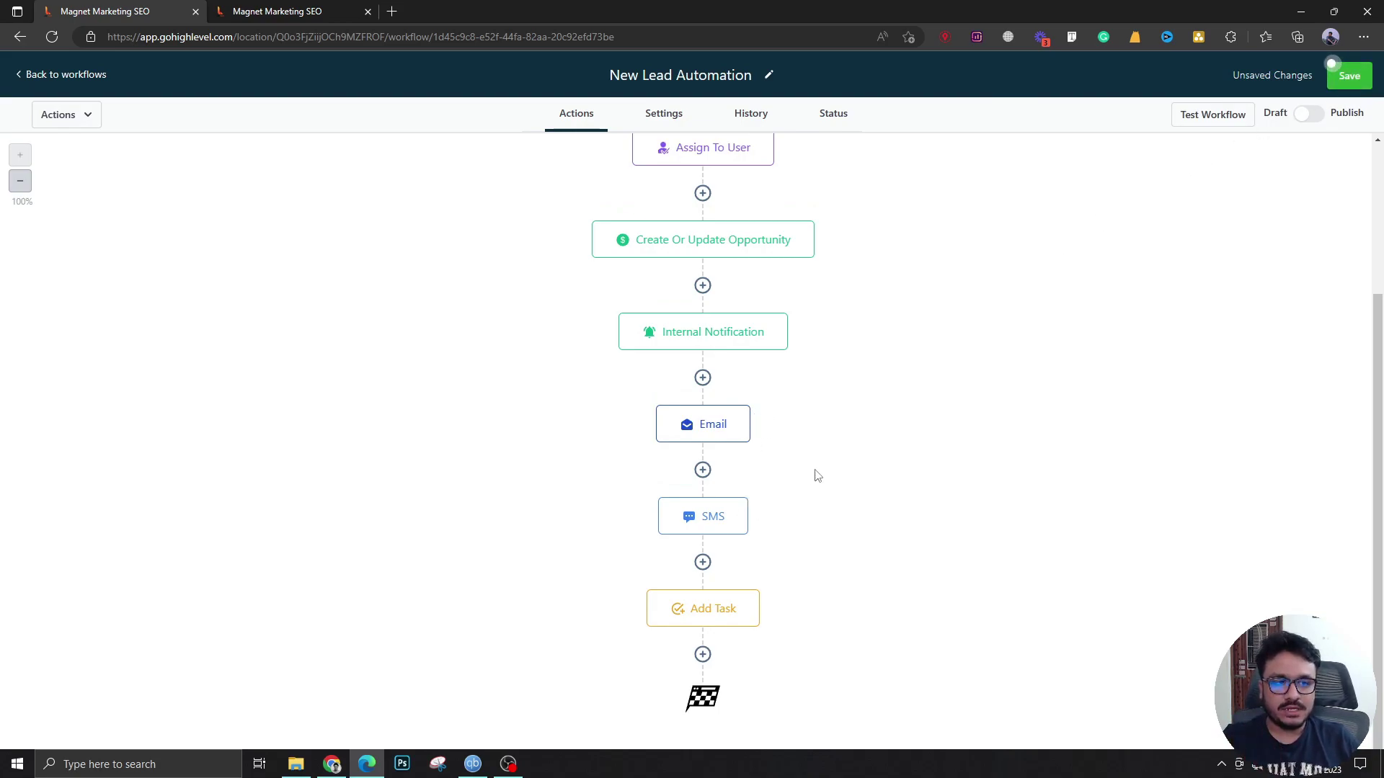
Step: Add an Add Contact Tag step after Add Task that applies only the contact_form tag
click(703, 654)
text(tag)
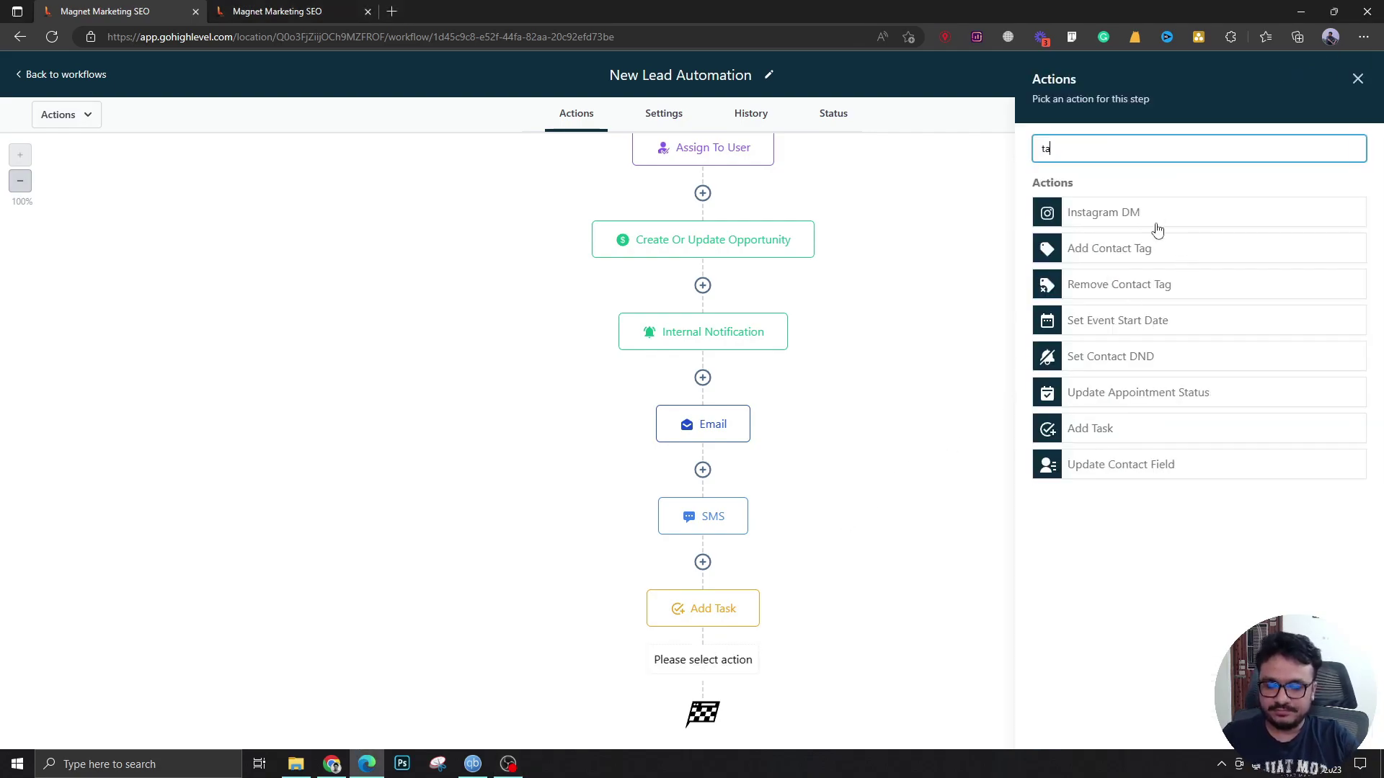
click(1103, 254)
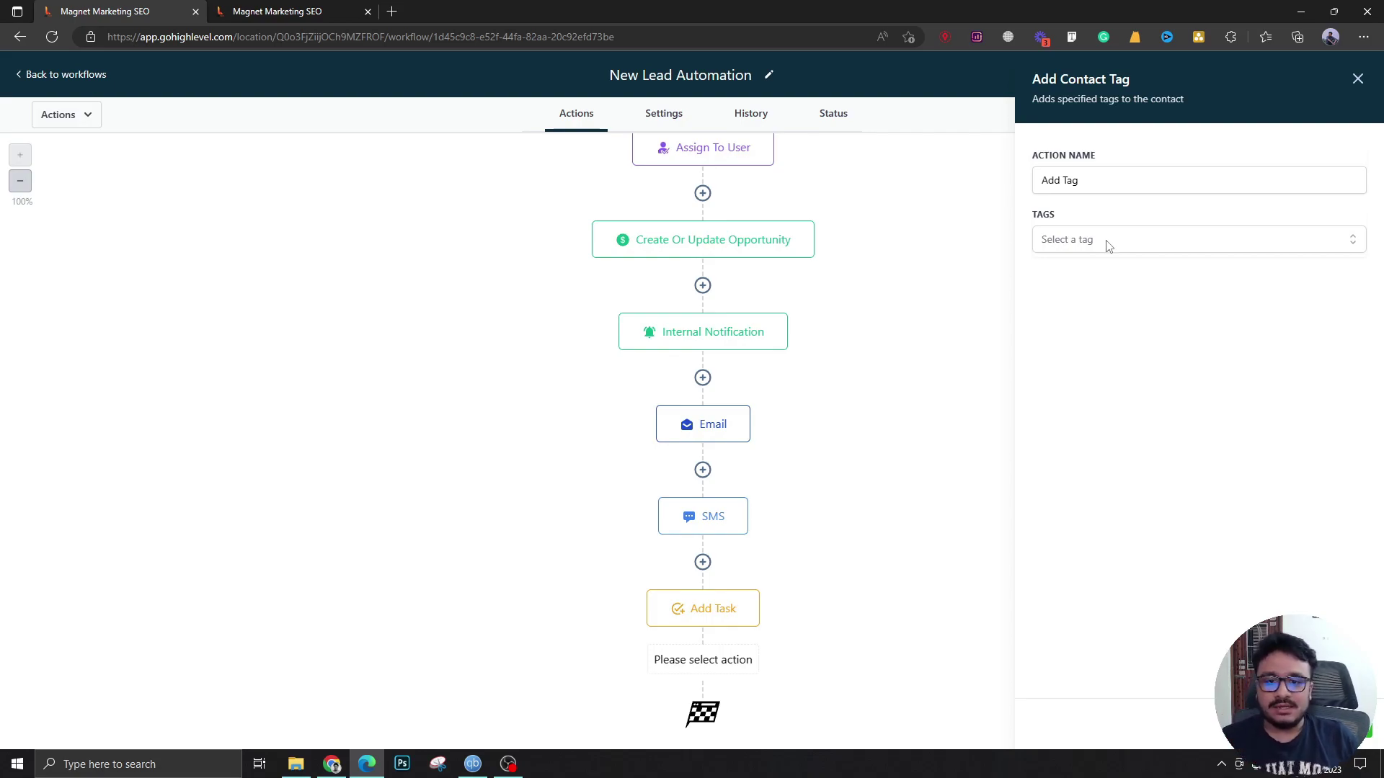
click(1108, 246)
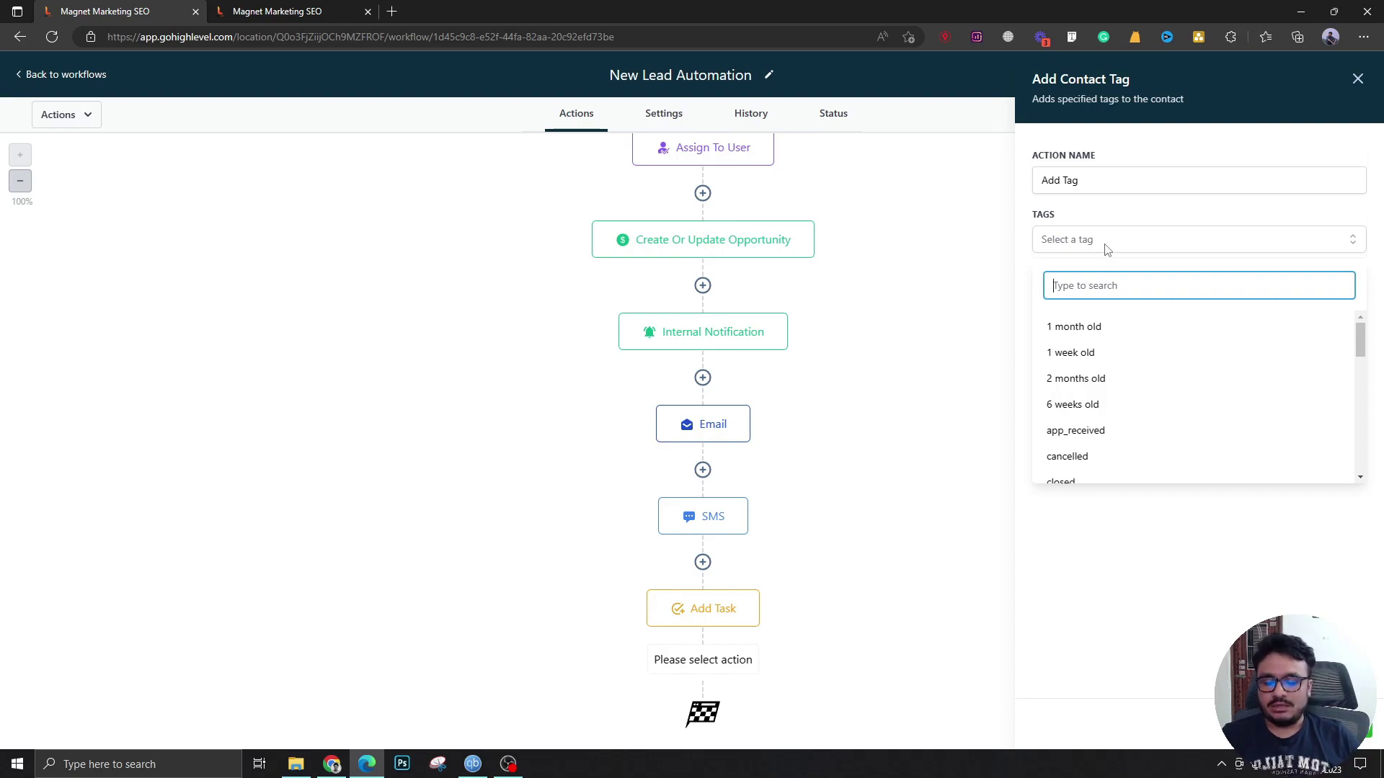
text(web)
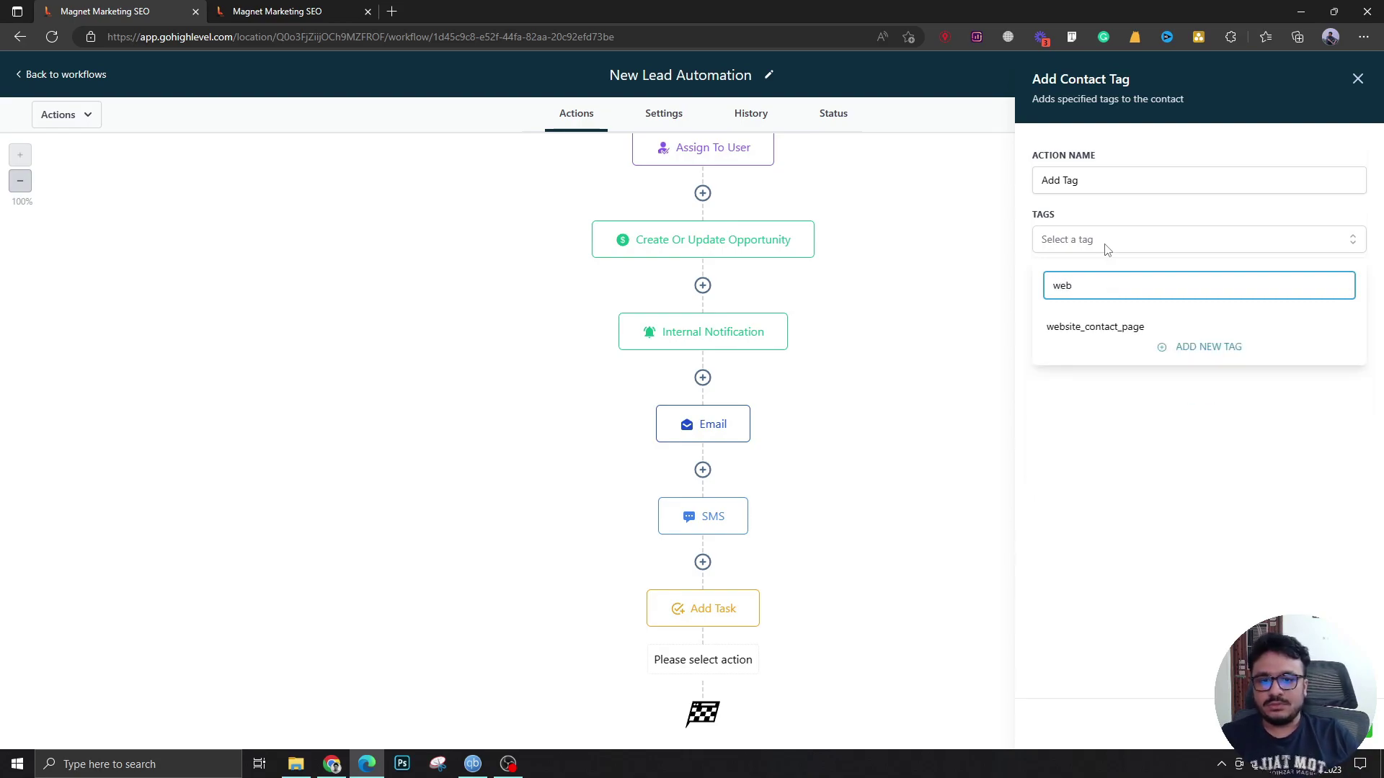
click(1127, 330)
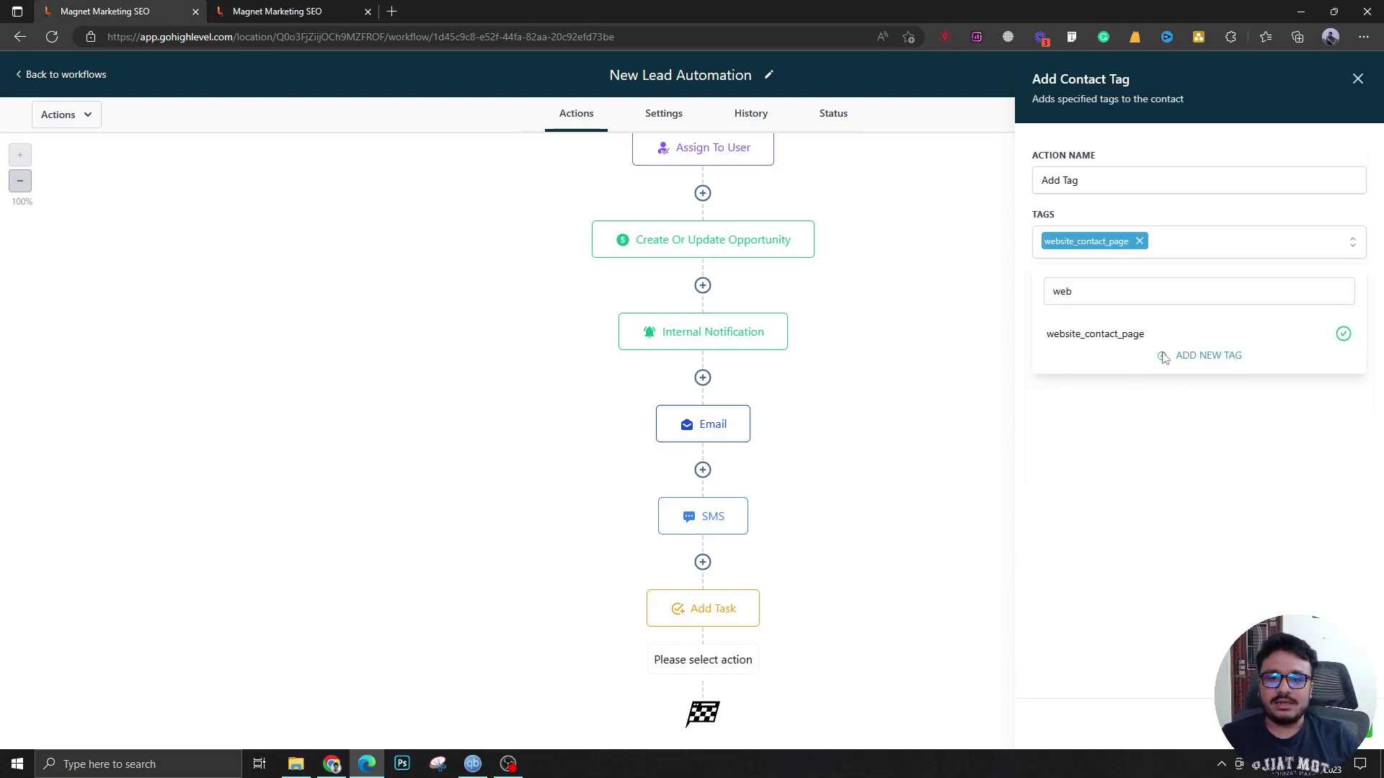
double_click(1087, 298)
text(con)
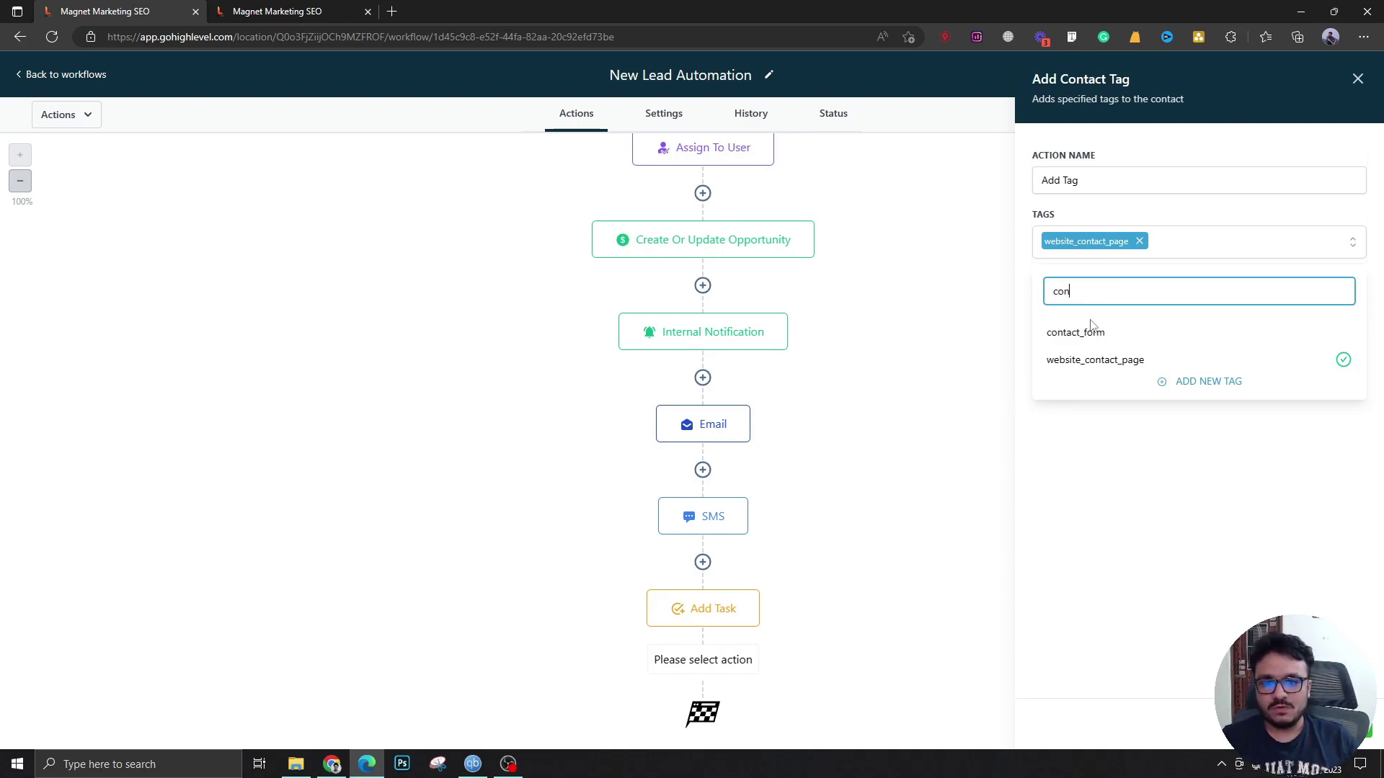
click(1088, 331)
click(1139, 241)
click(1090, 468)
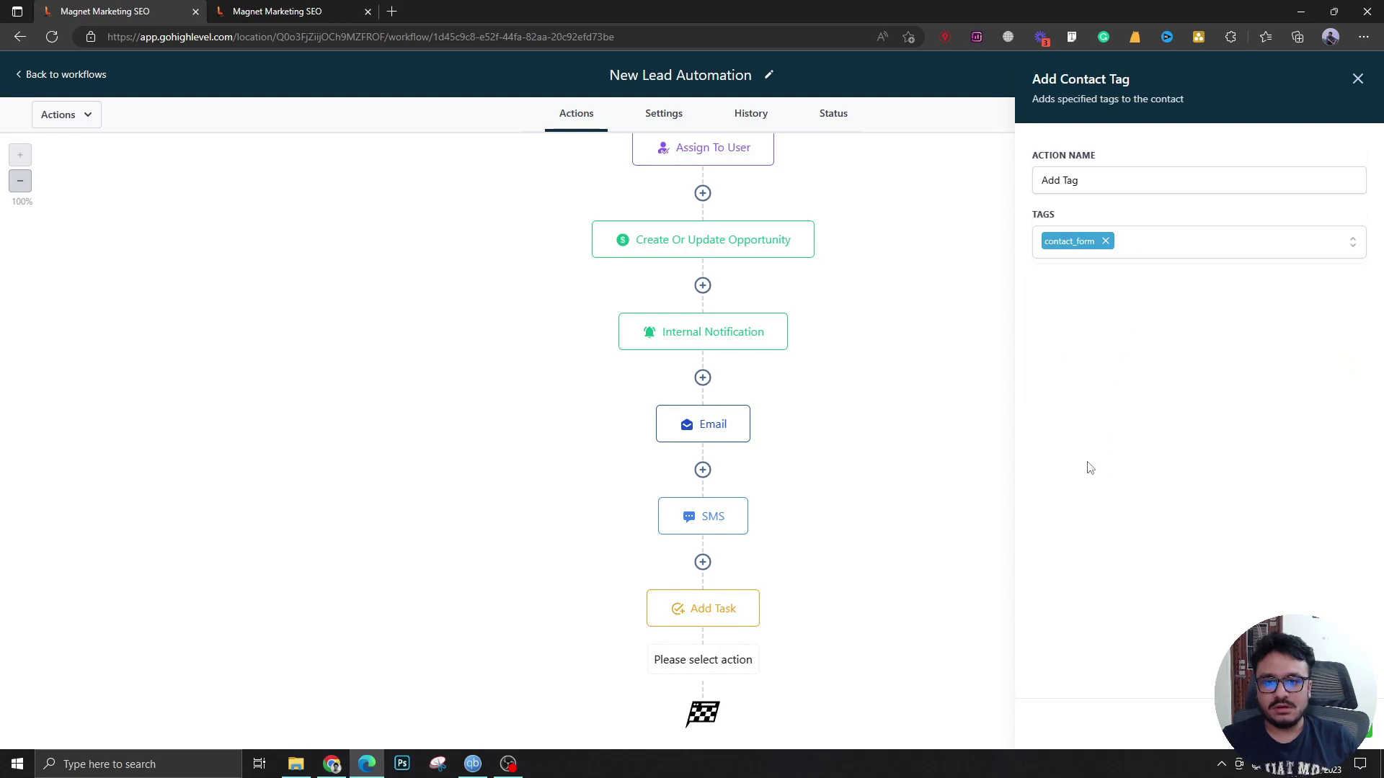
click(1326, 722)
scroll(541, 494, down, 1)
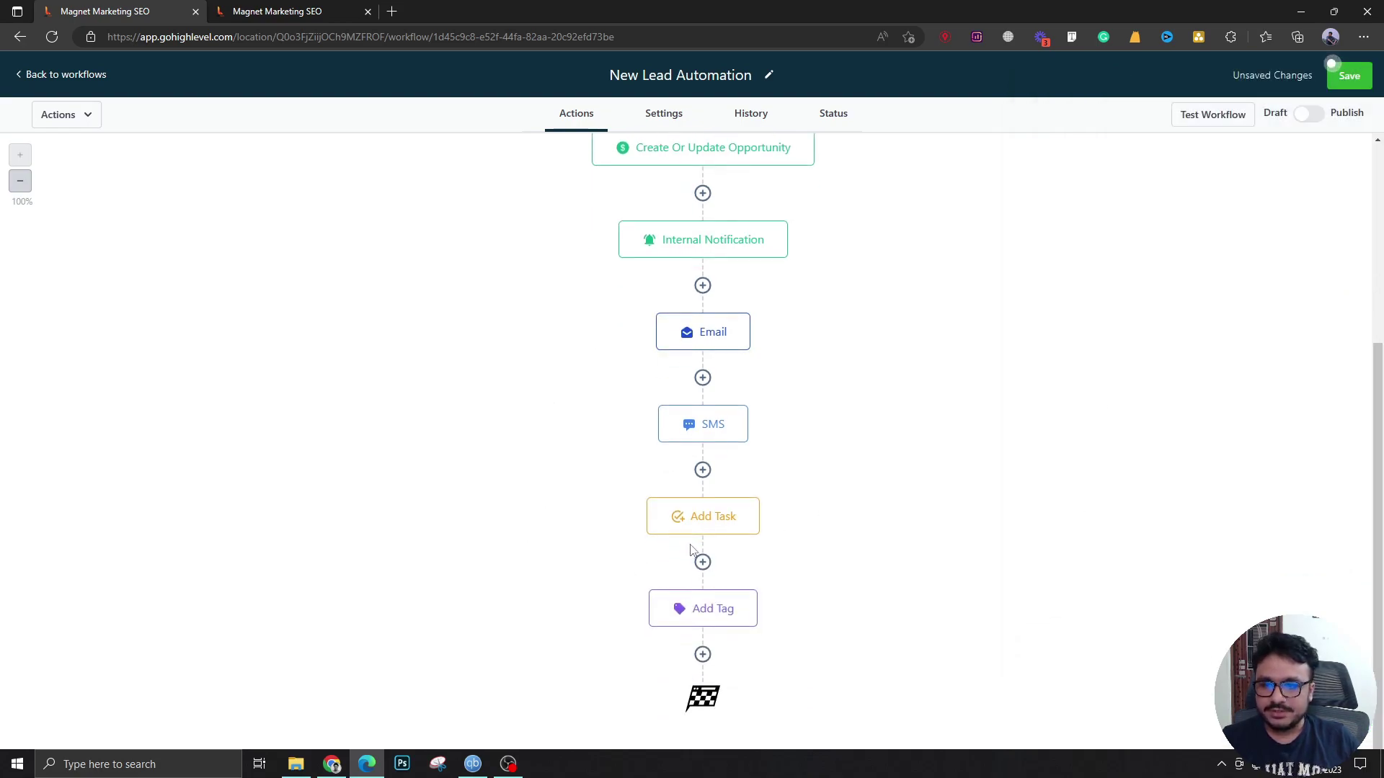
Step: Review the workflow steps, checking the Create Or Update Opportunity settings
scroll(706, 505, up, 4)
scroll(636, 404, down, 1)
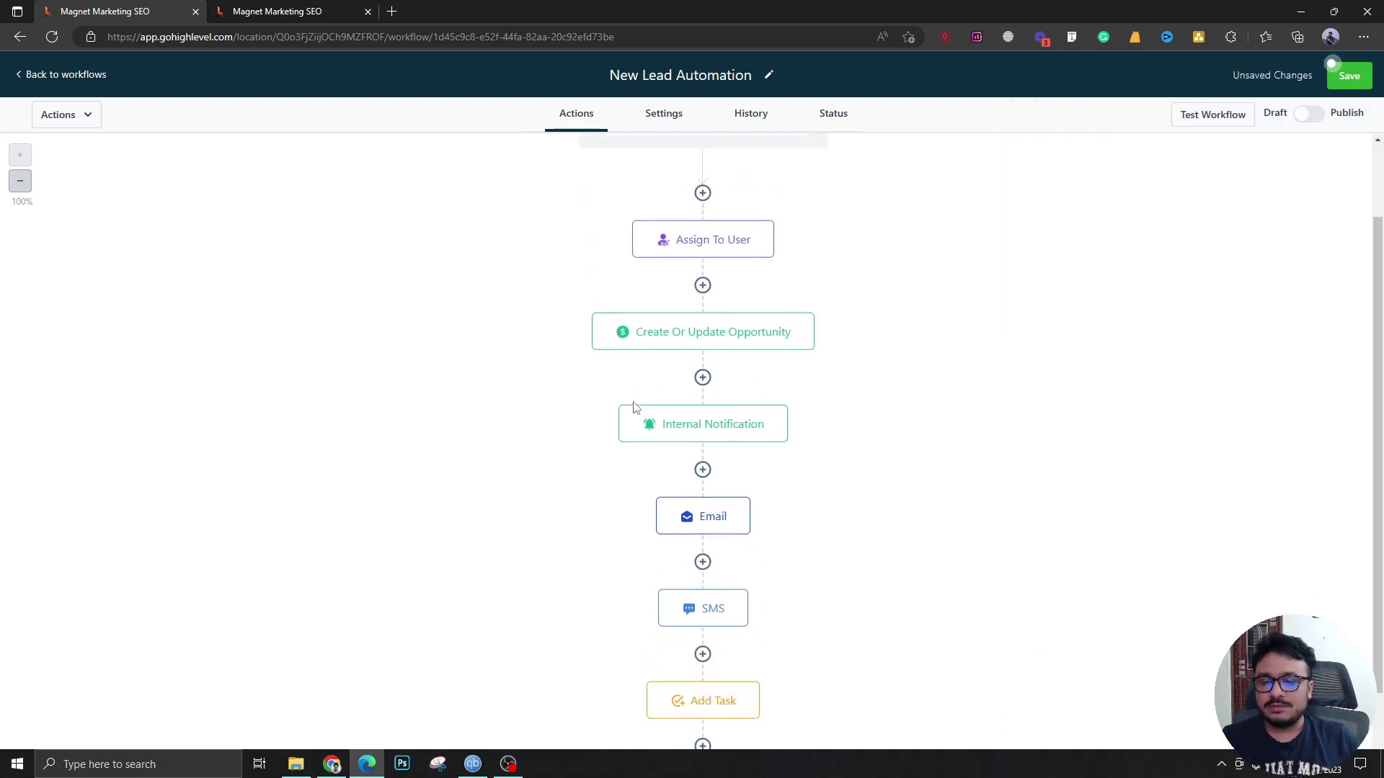
scroll(661, 415, up, 1)
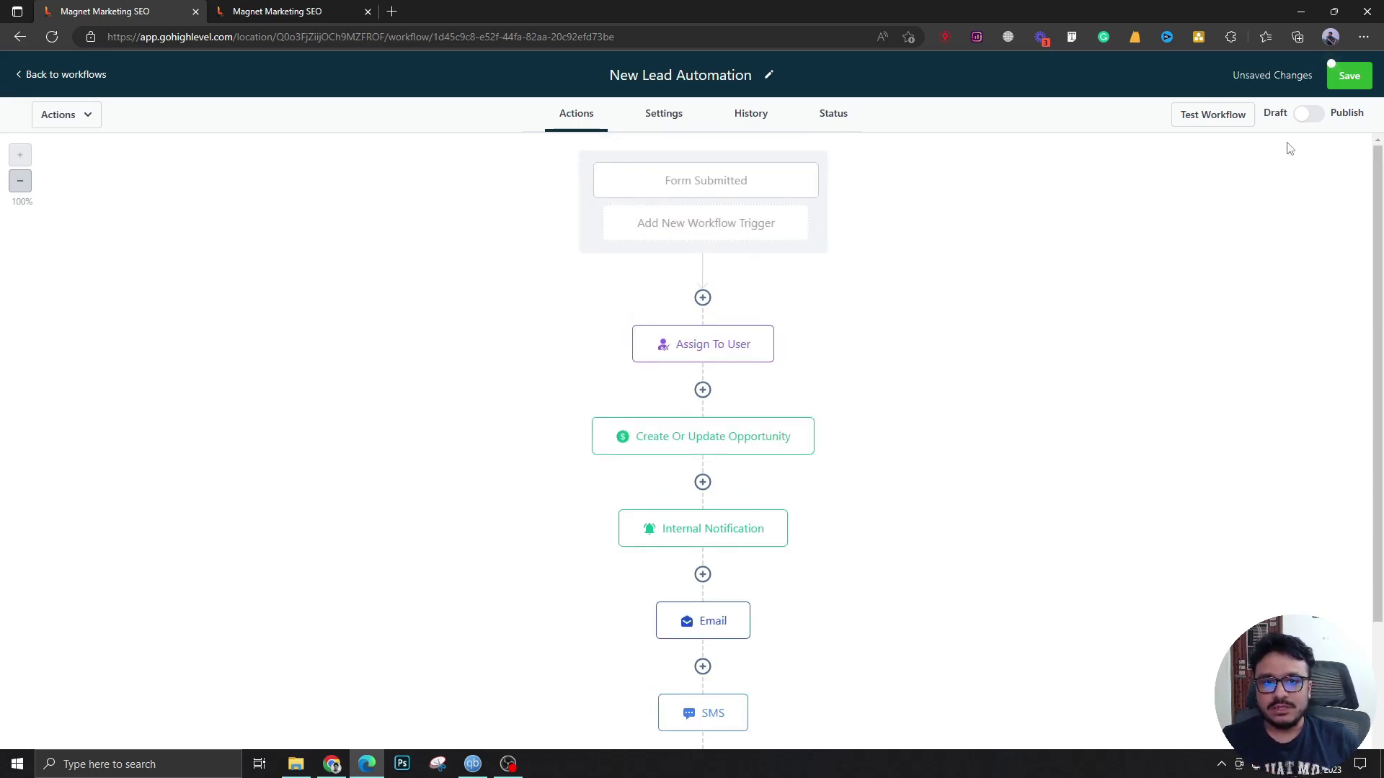
scroll(677, 314, down, 3)
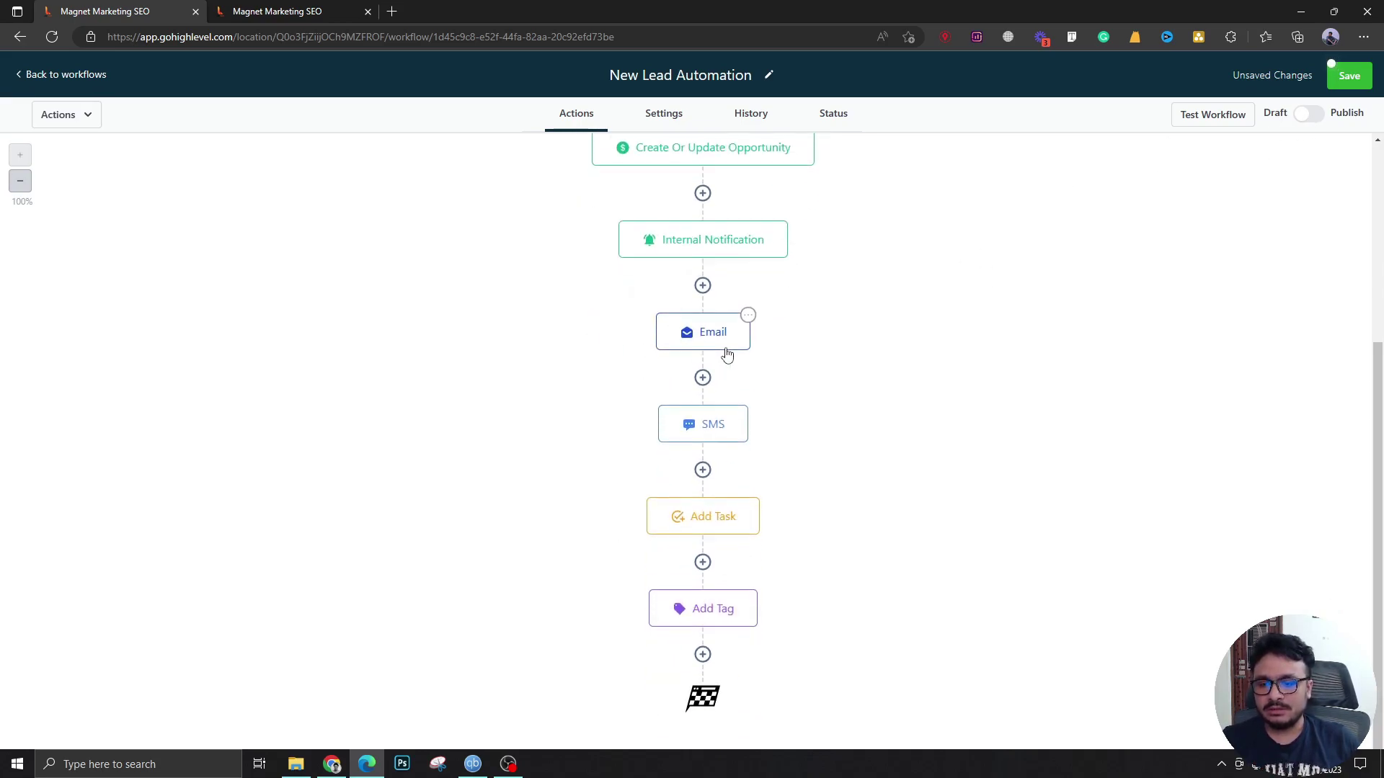
scroll(645, 377, up, 3)
scroll(646, 368, down, 2)
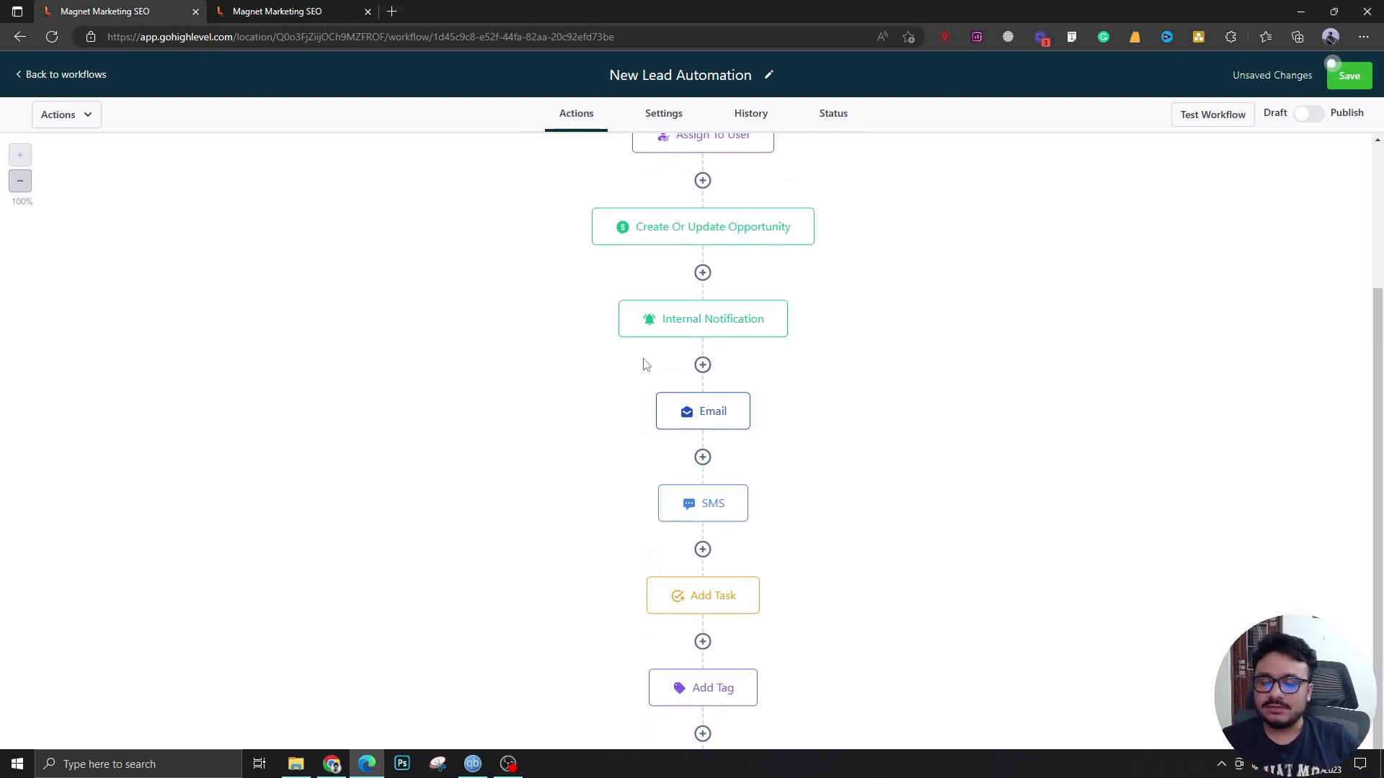
scroll(643, 364, up, 2)
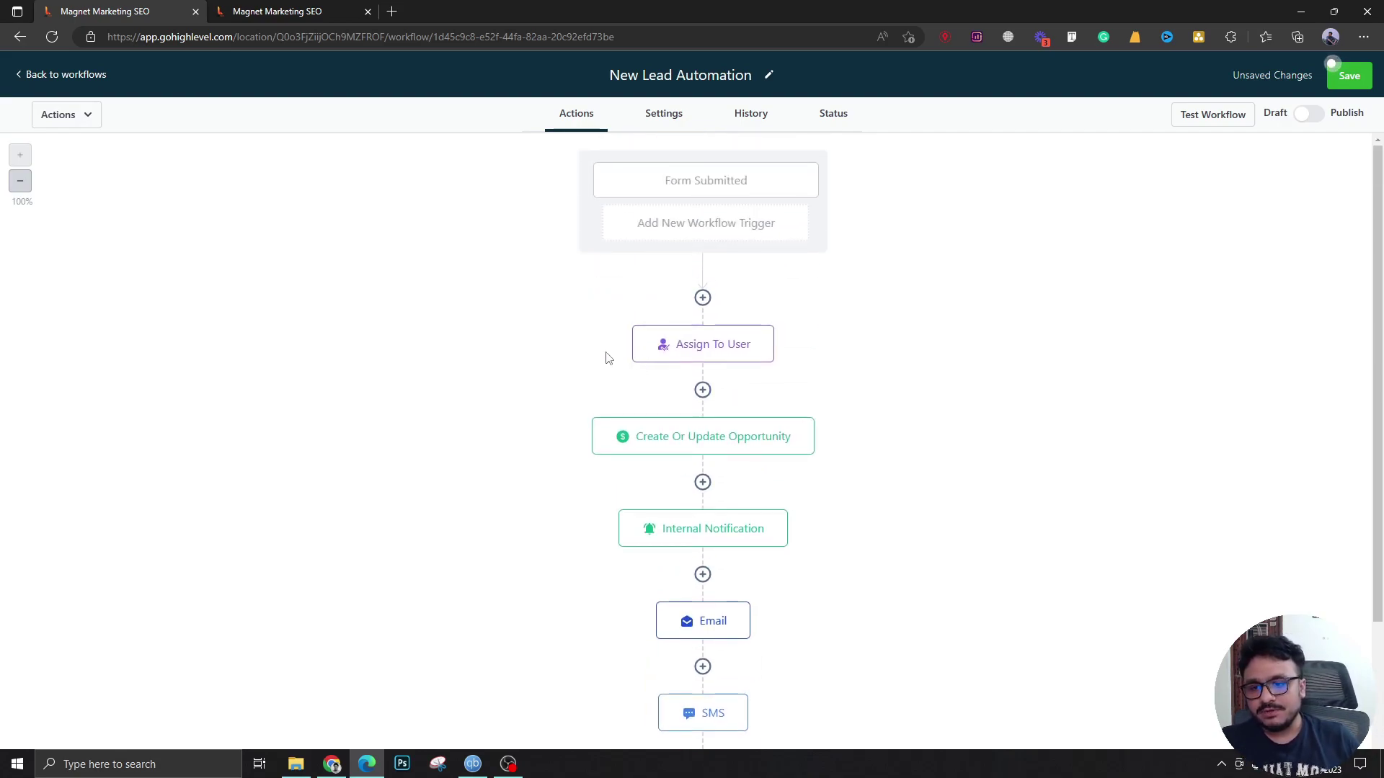
scroll(608, 358, down, 2)
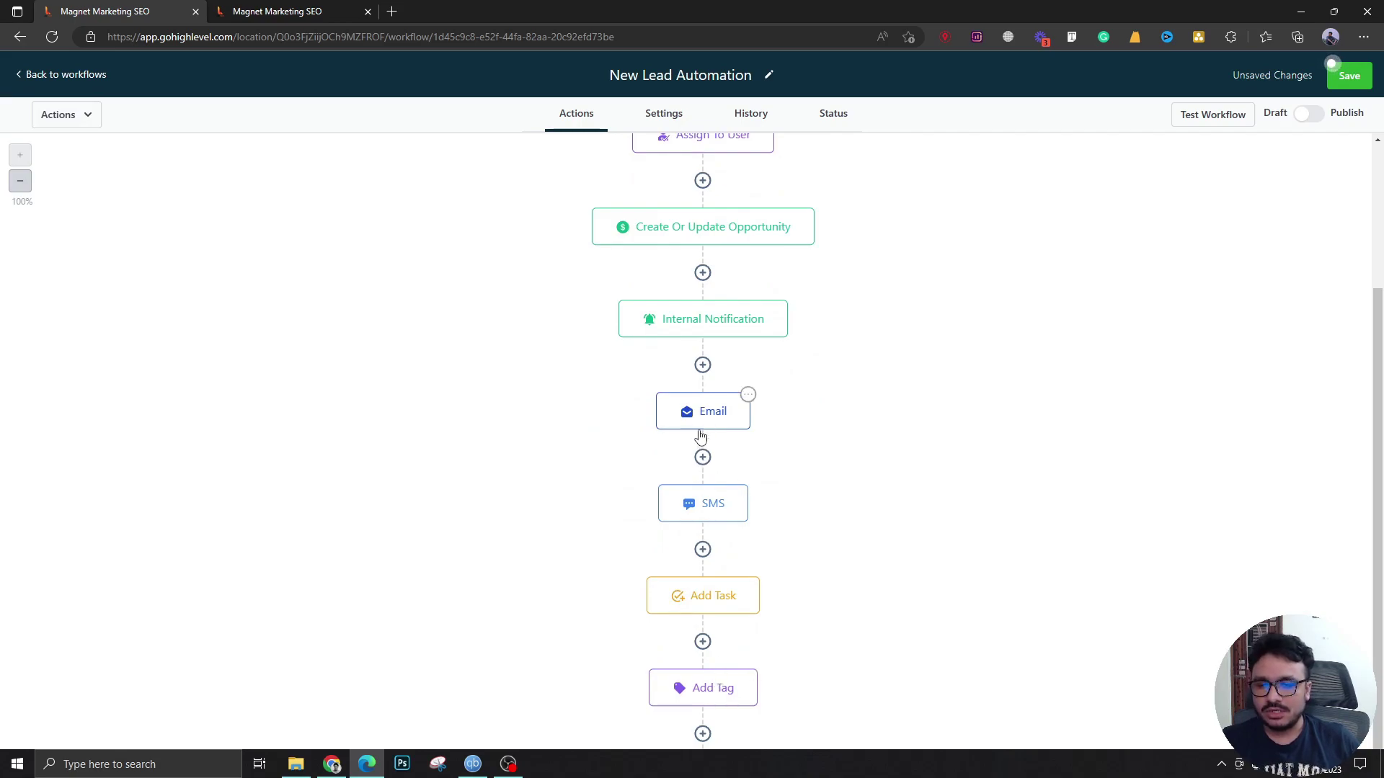
scroll(798, 472, up, 2)
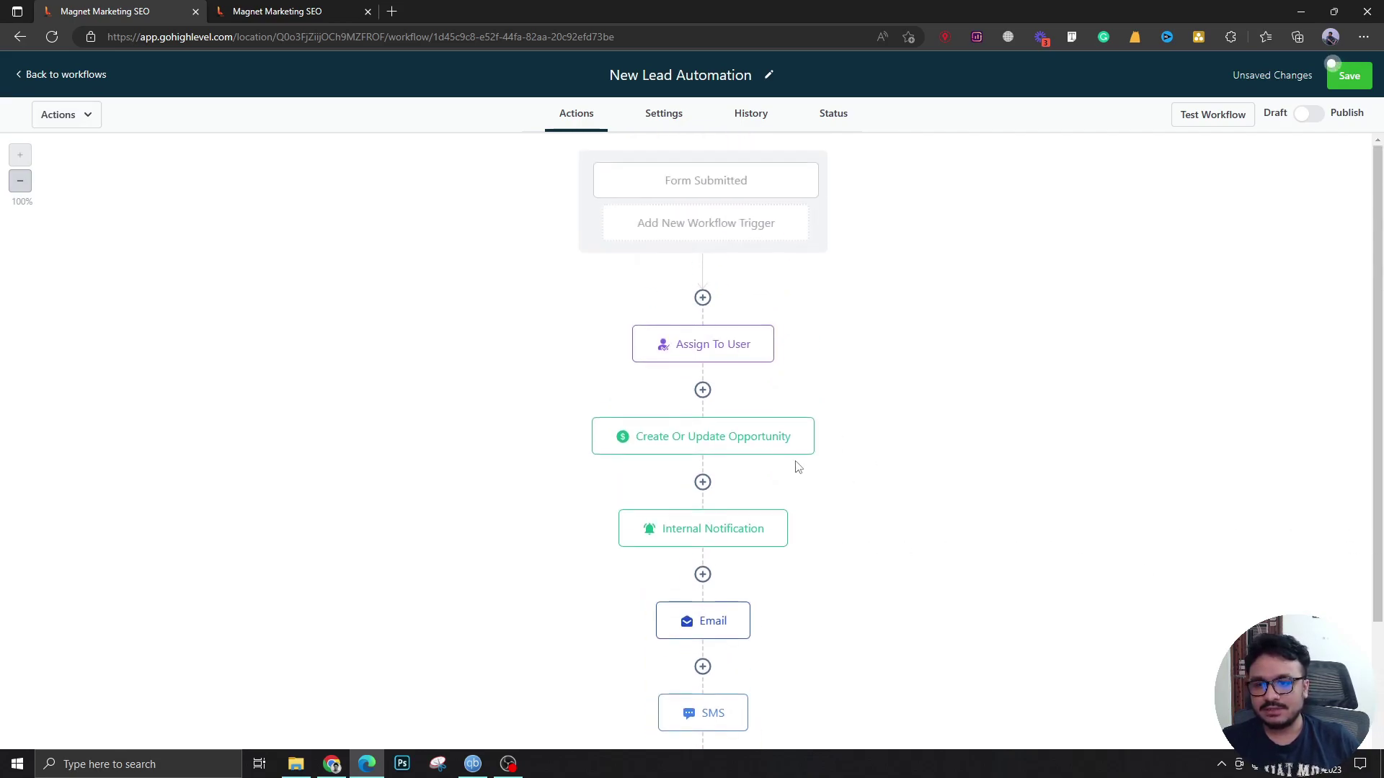
click(656, 446)
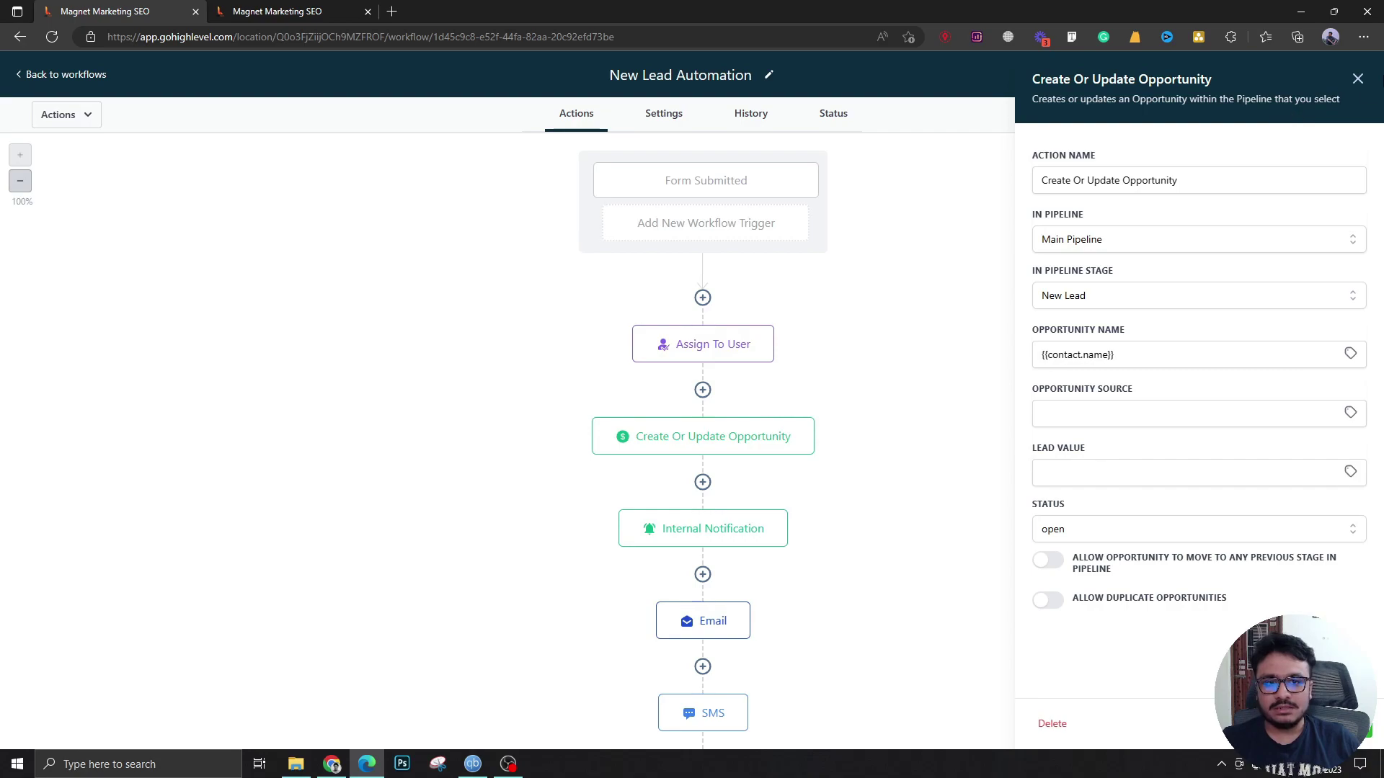
click(1357, 79)
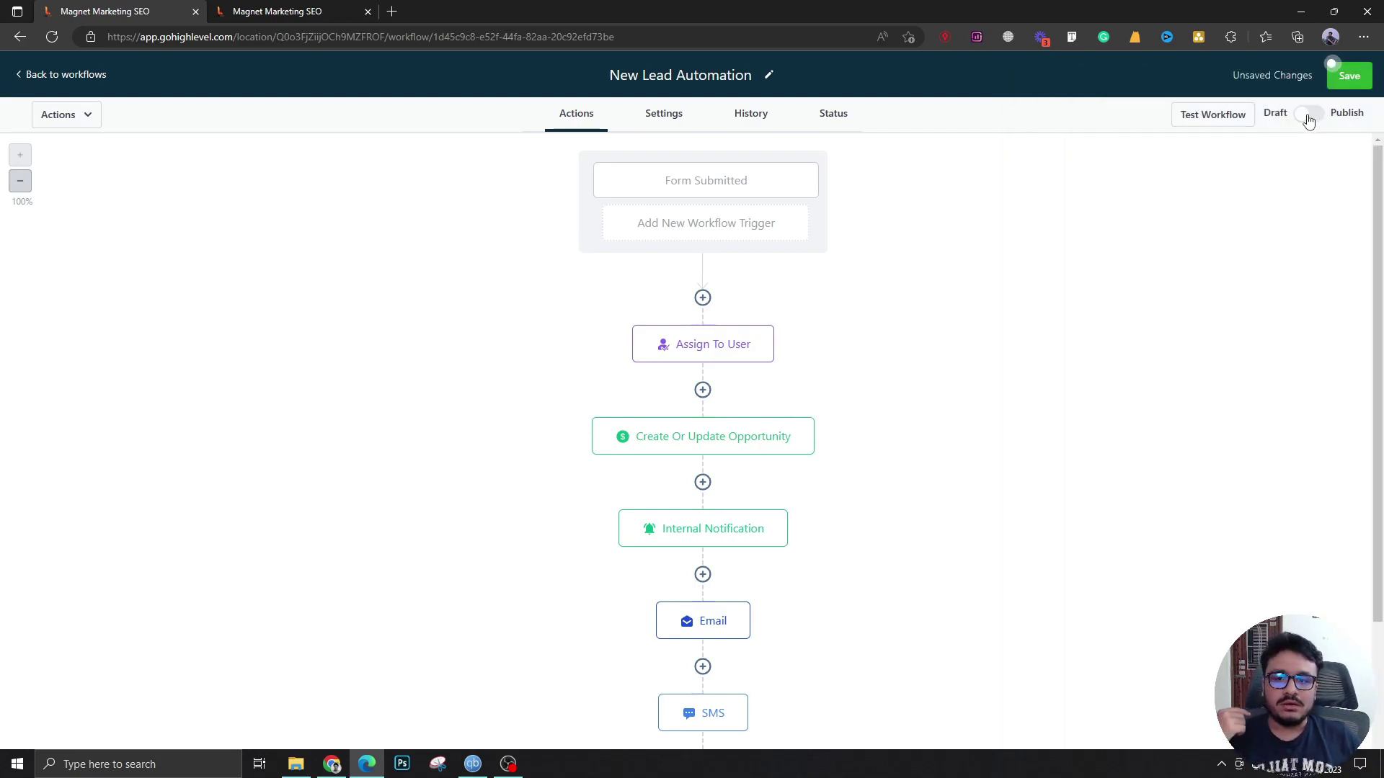
Step: Switch New Lead Automation from Draft to Published and reopen the Email step
scroll(586, 440, down, 3)
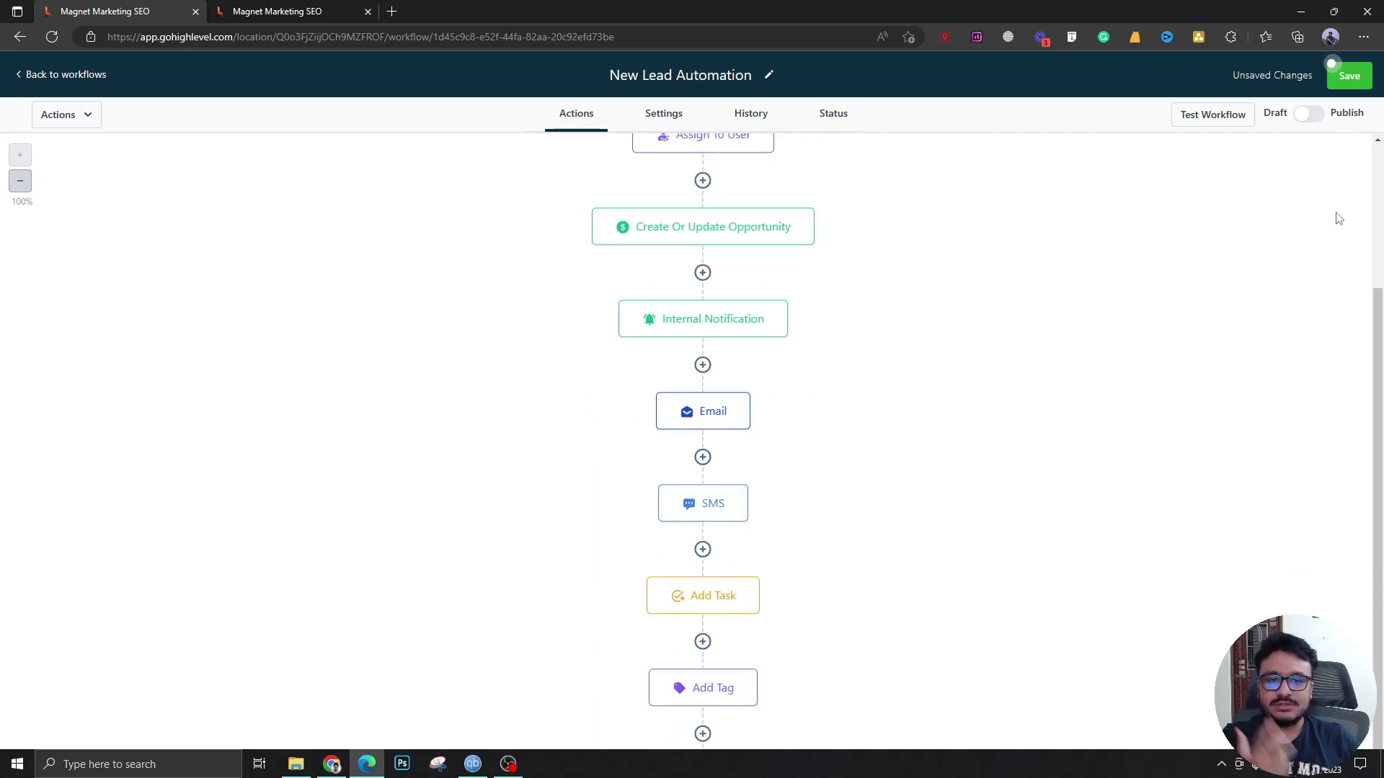
click(1309, 117)
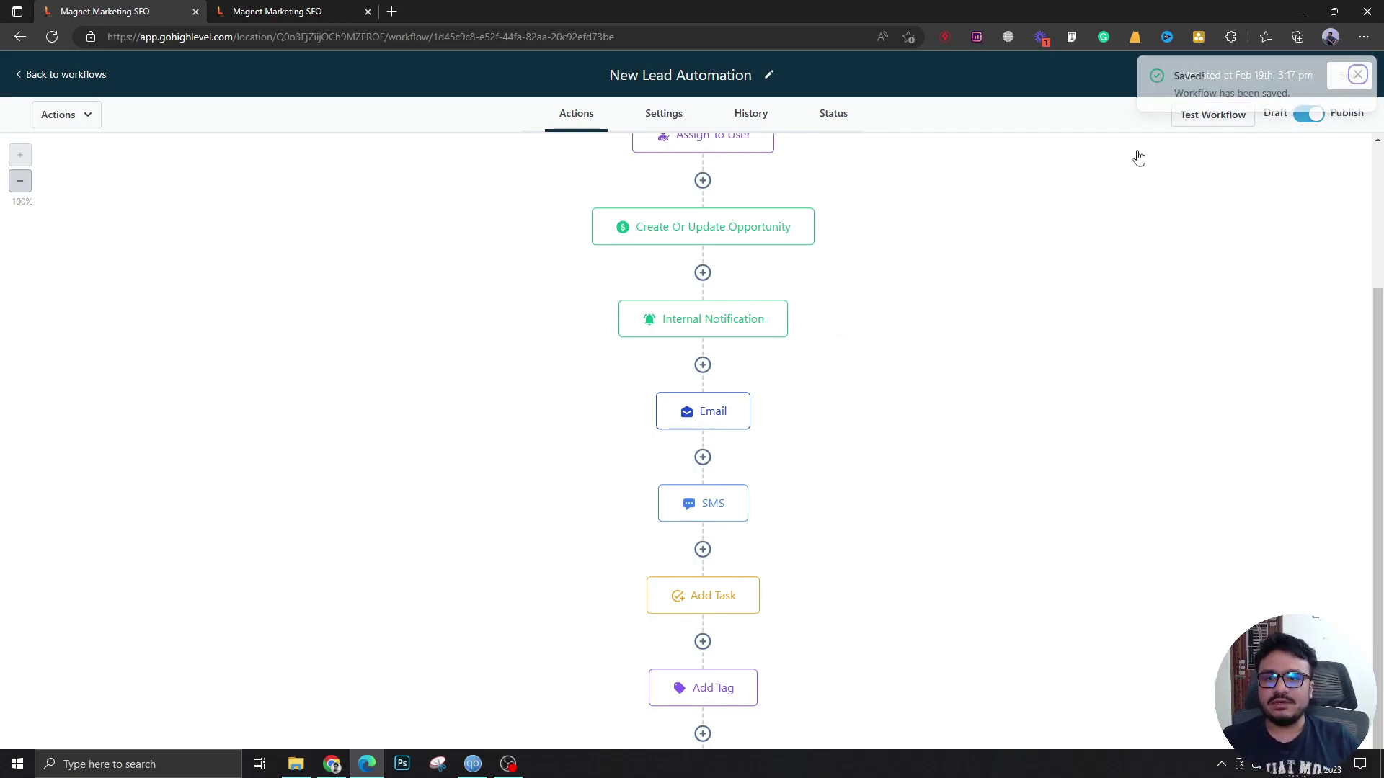
click(702, 418)
Step: Append 'Do you wanna share what is it that you need help with?' to the email, save, return to workflows
scroll(1345, 573, down, 2)
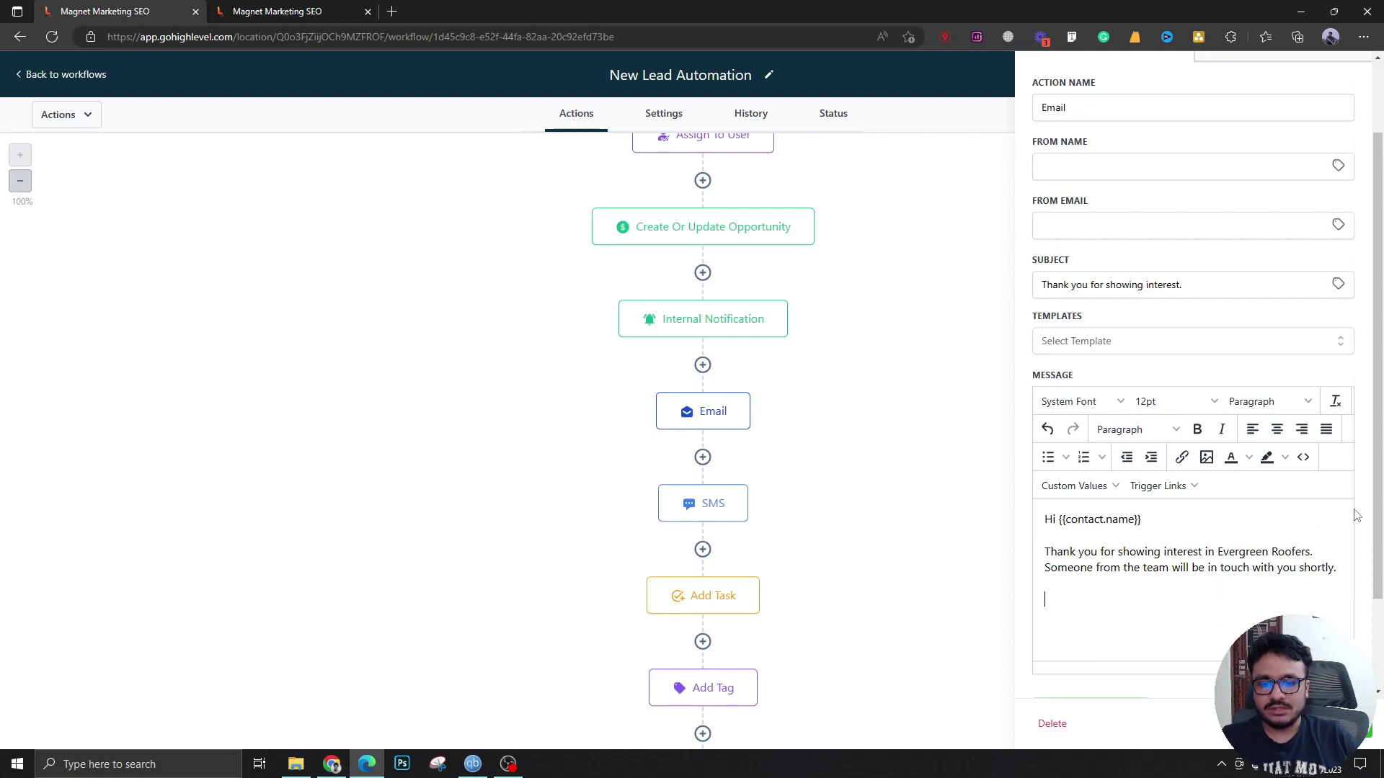
text(What)
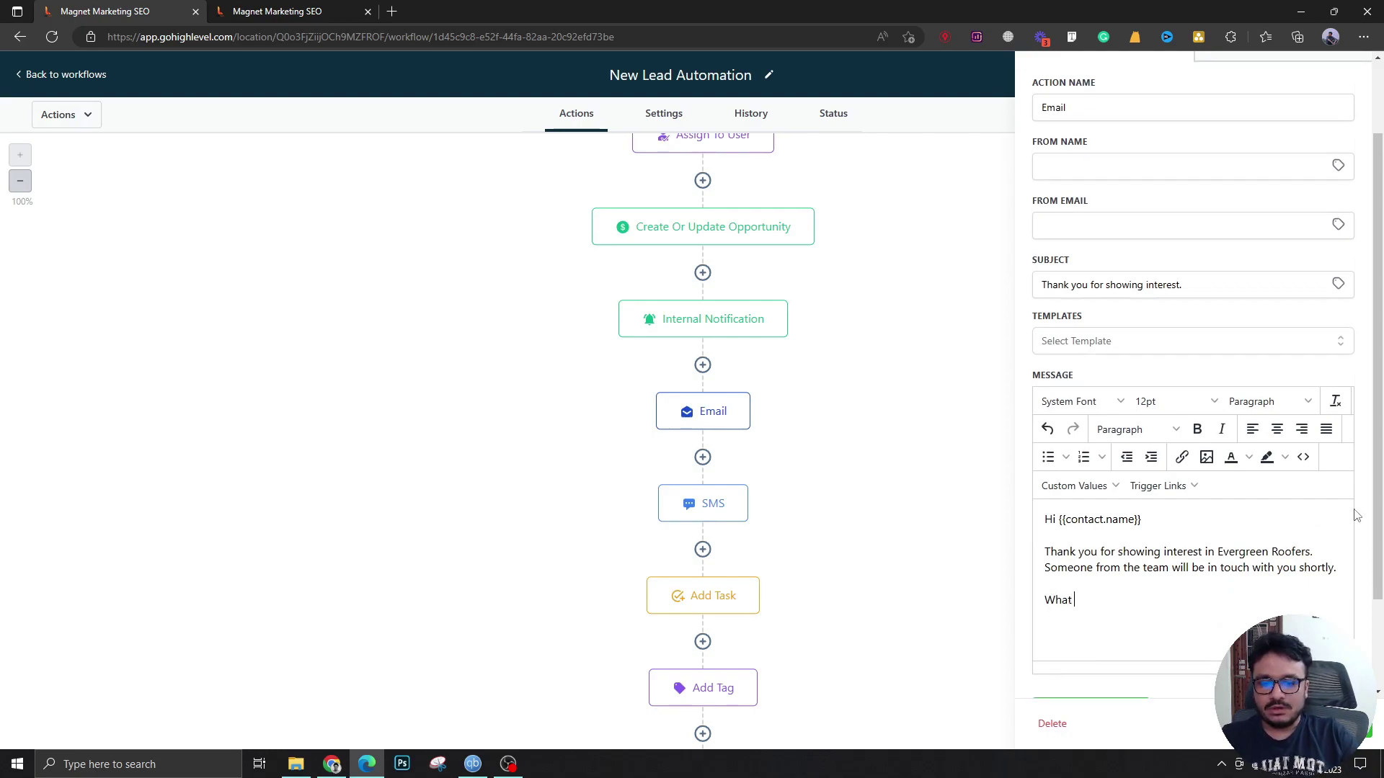
text(Do you wanna share what is it waht)
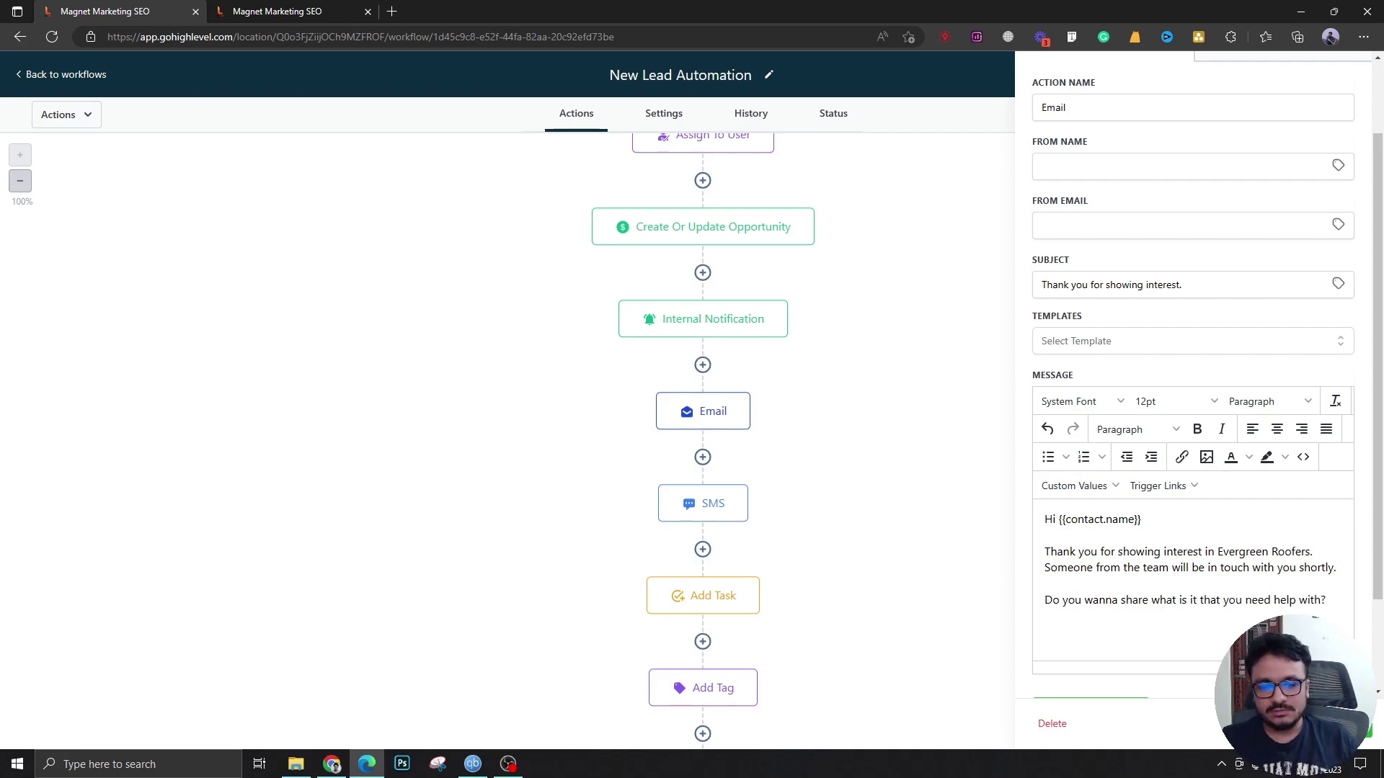
click(1090, 703)
click(1335, 74)
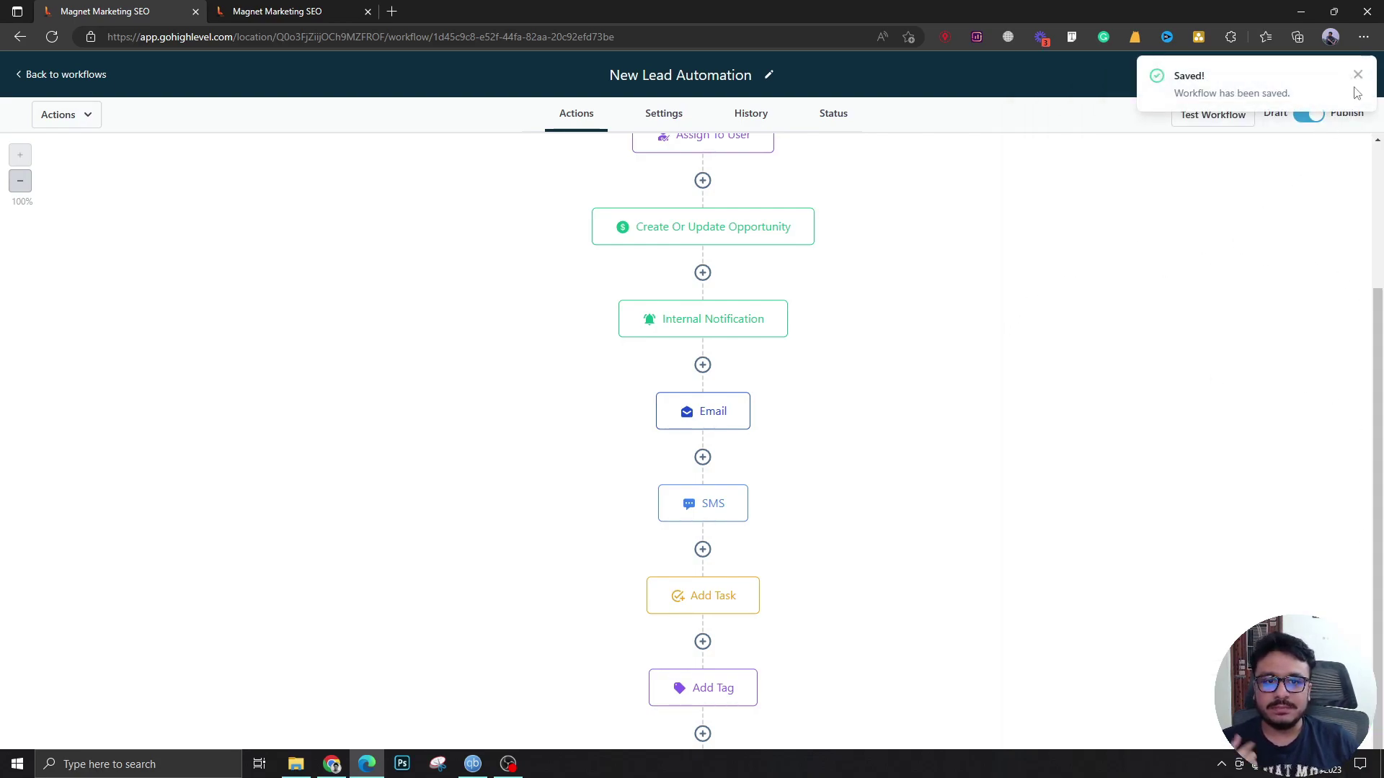
click(85, 75)
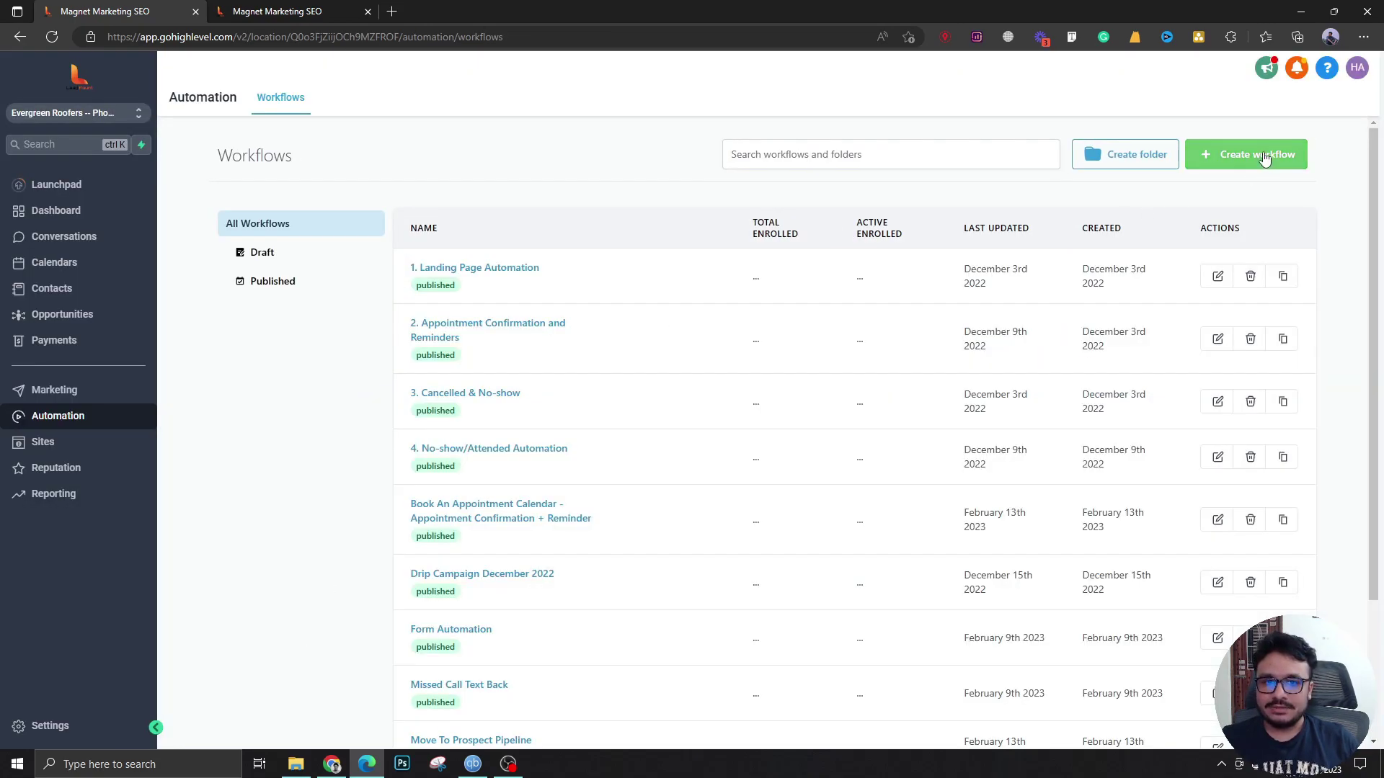
Step: Create a blank new workflow with a Customer Replied trigger
click(1264, 159)
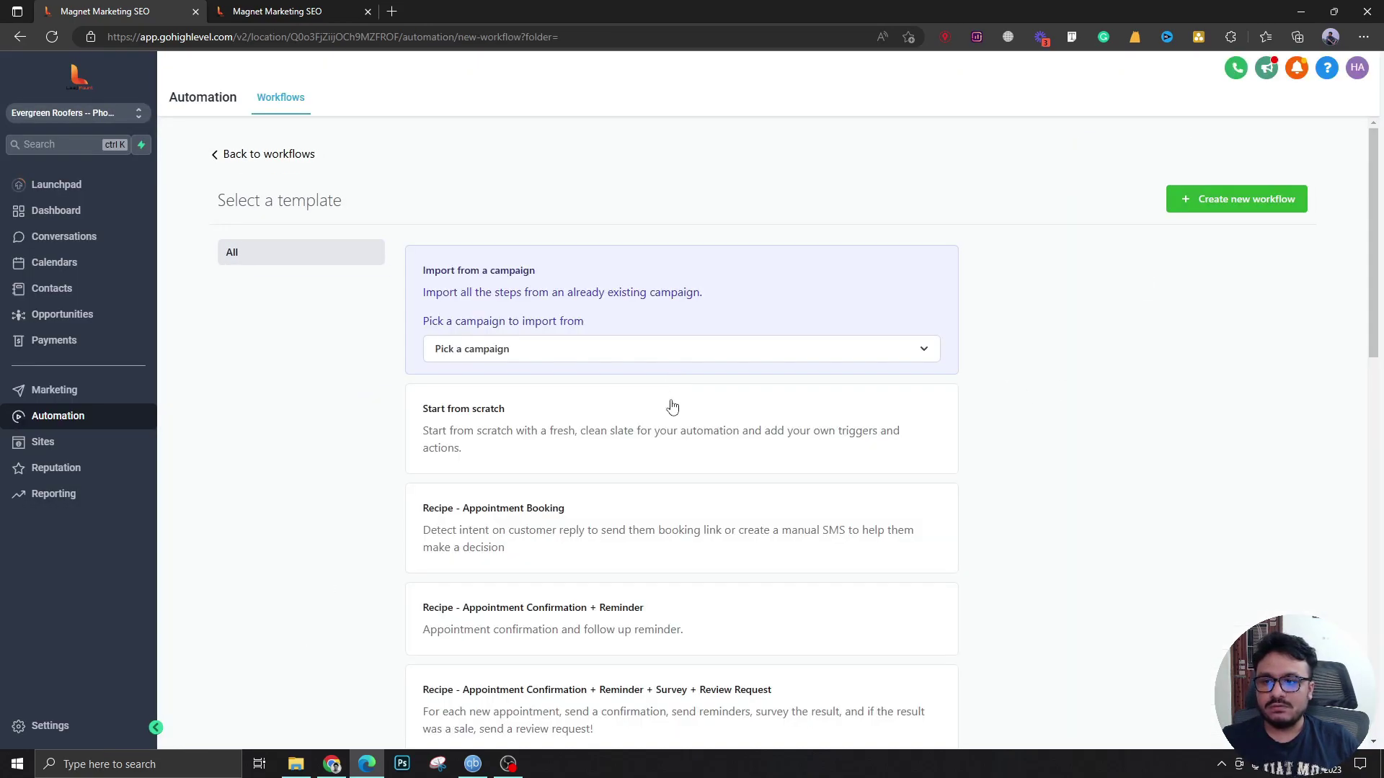
click(673, 395)
click(1196, 205)
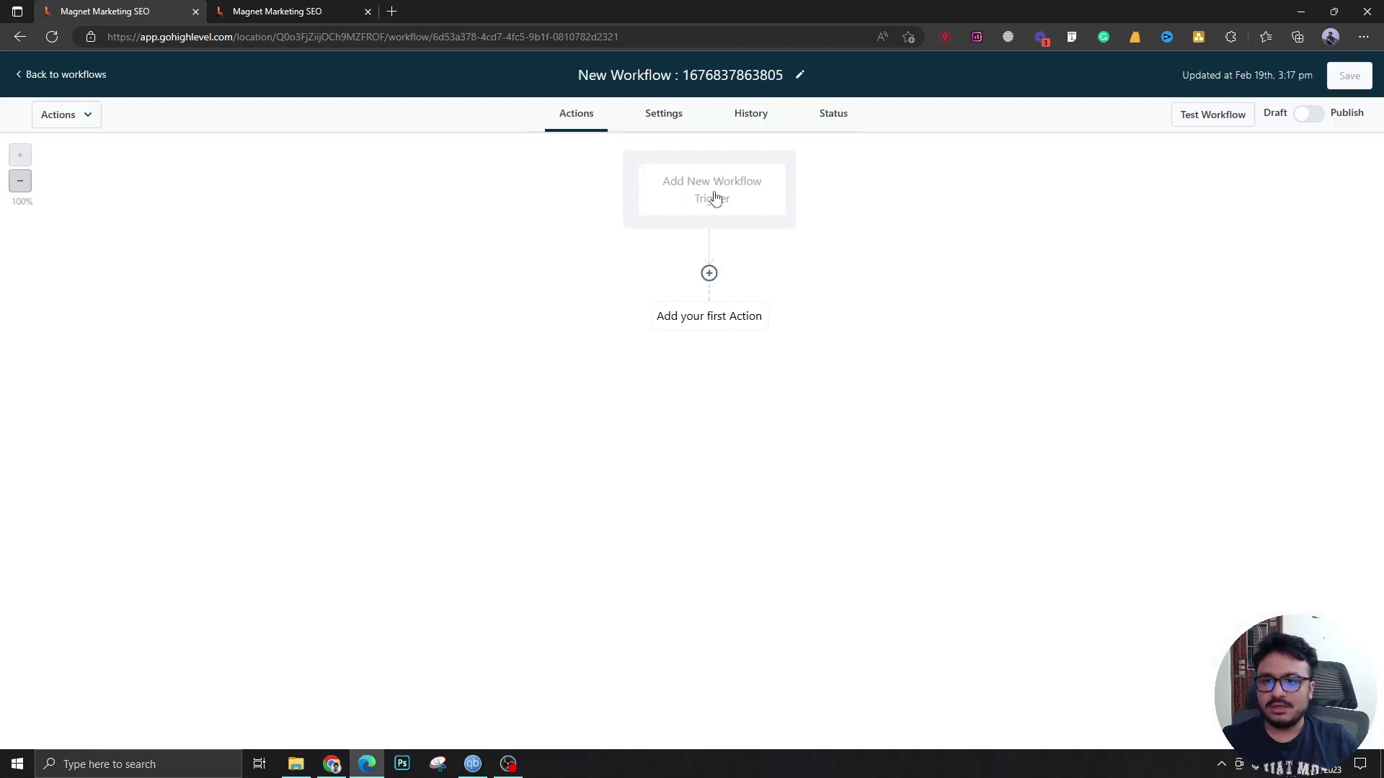
click(716, 192)
text(cus)
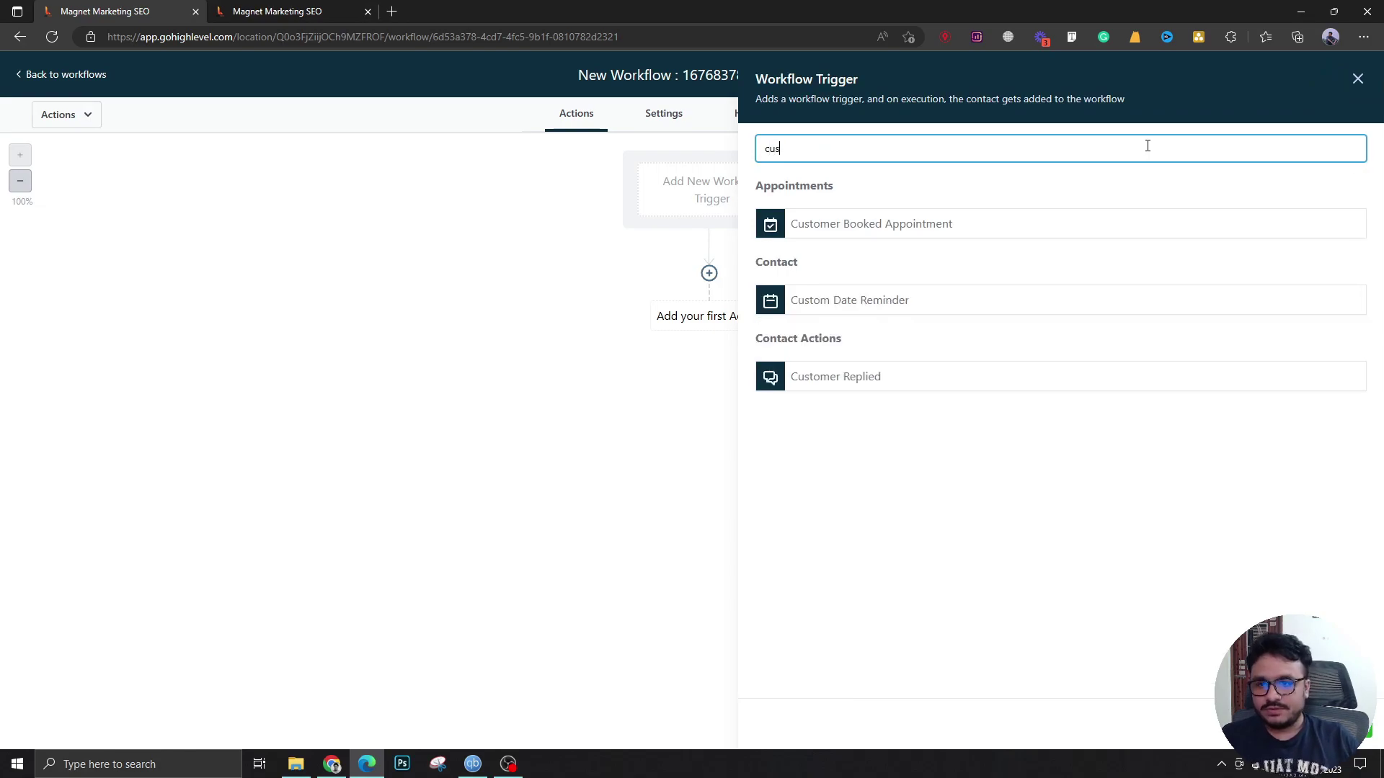
click(836, 387)
Step: Filter the trigger on Replied to Workflow set to New Lead Automation
click(807, 306)
click(835, 322)
scroll(825, 504, down, 2)
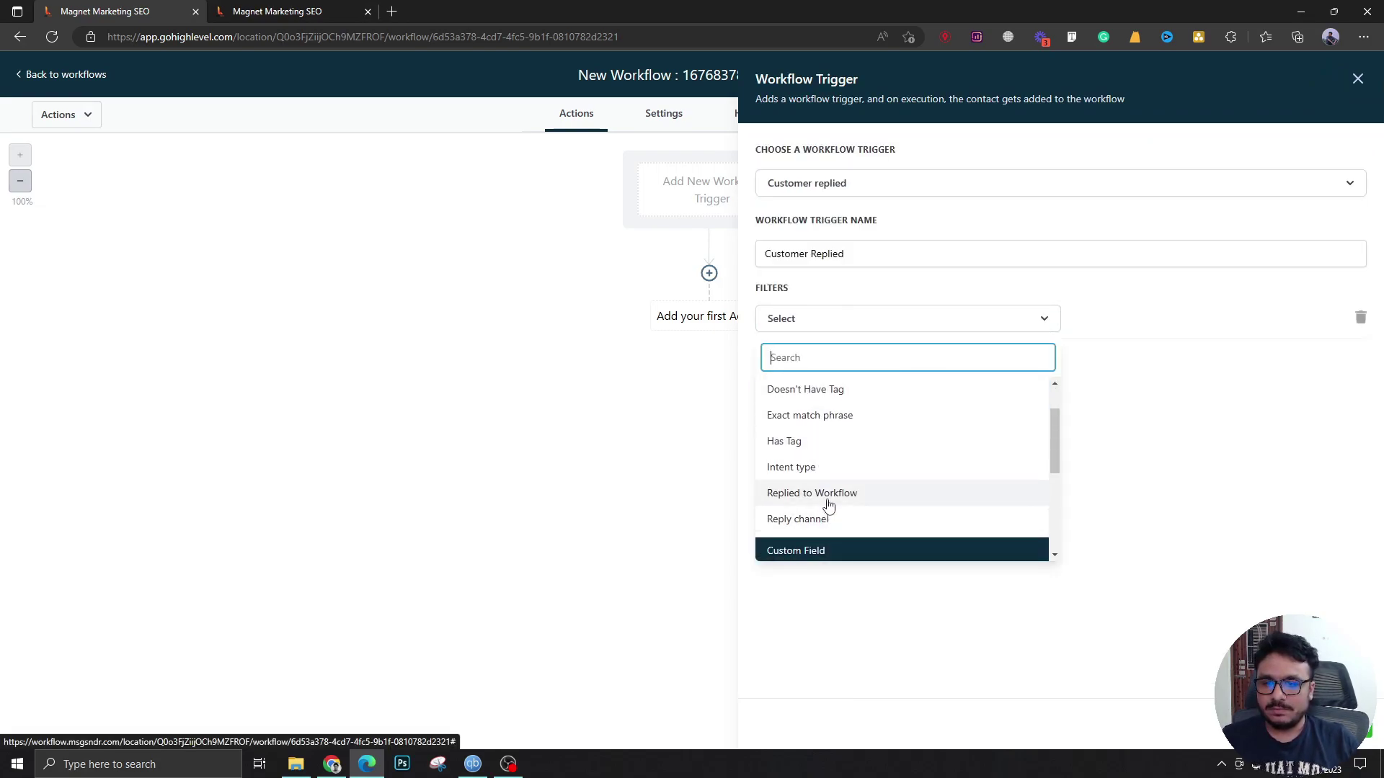
click(827, 495)
click(1090, 322)
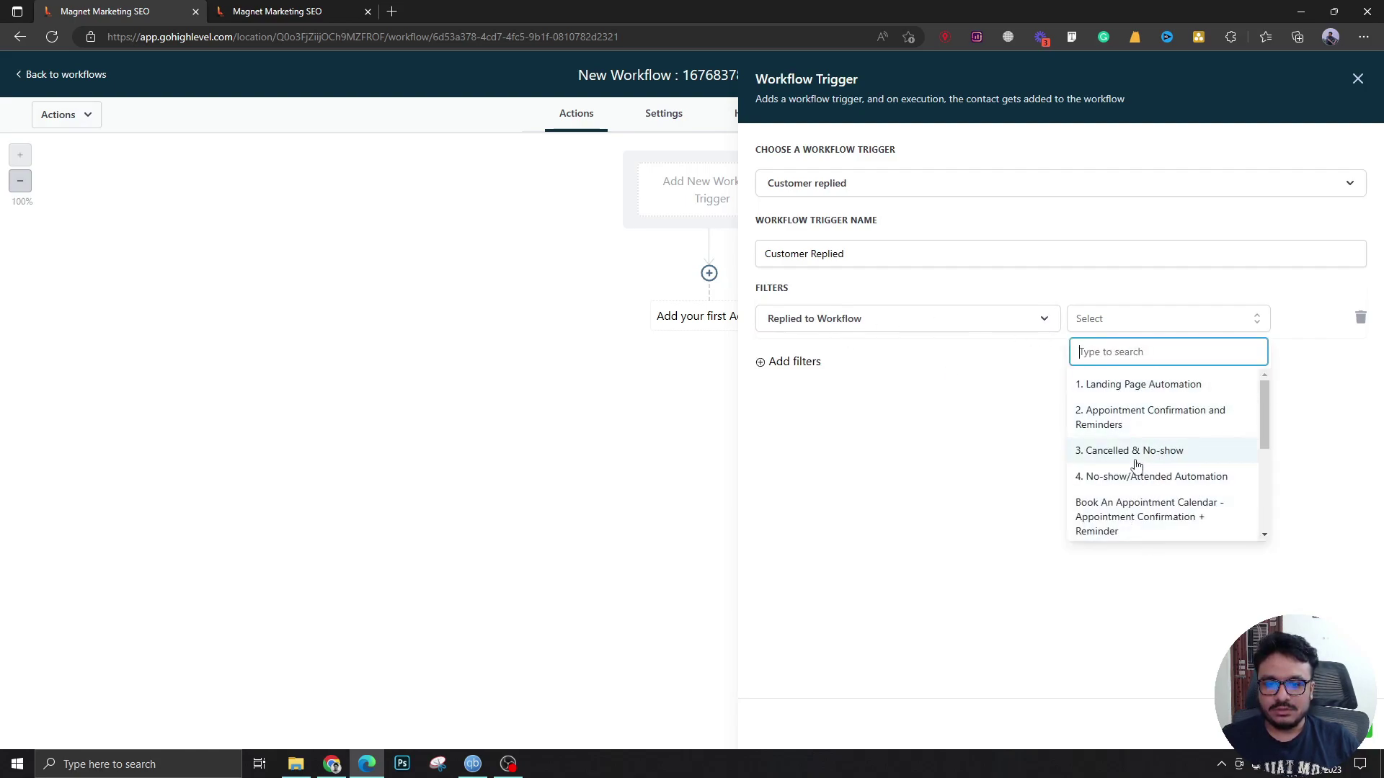
scroll(1132, 463, down, 2)
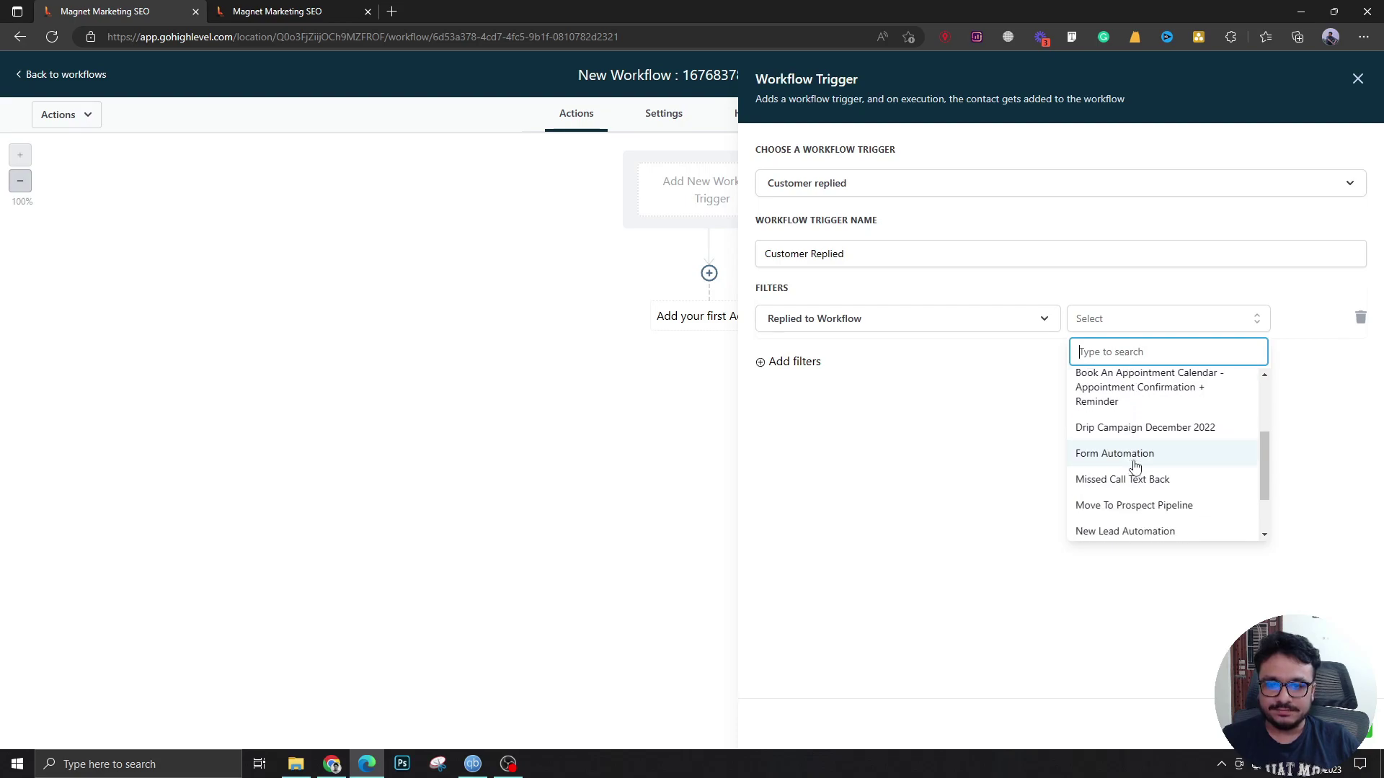
scroll(1137, 461, down, 1)
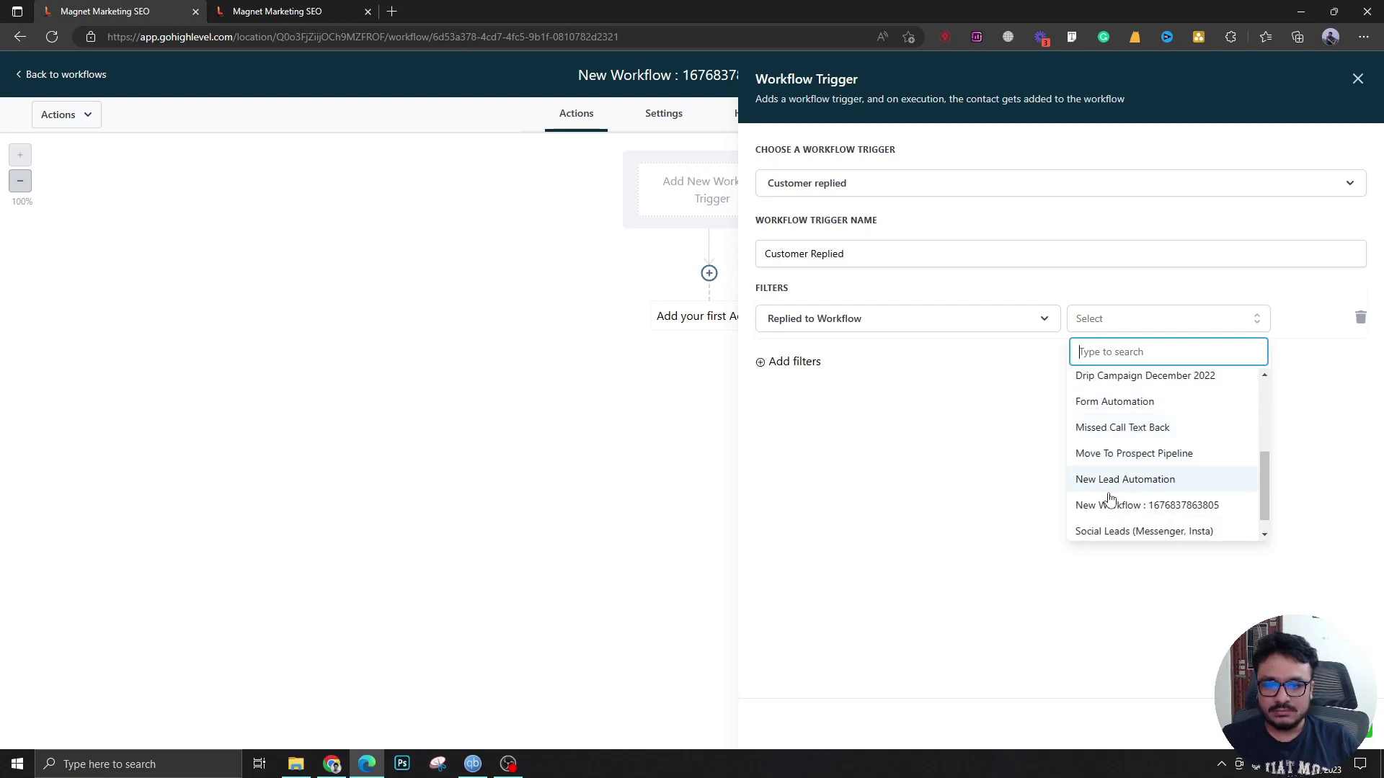
click(1109, 490)
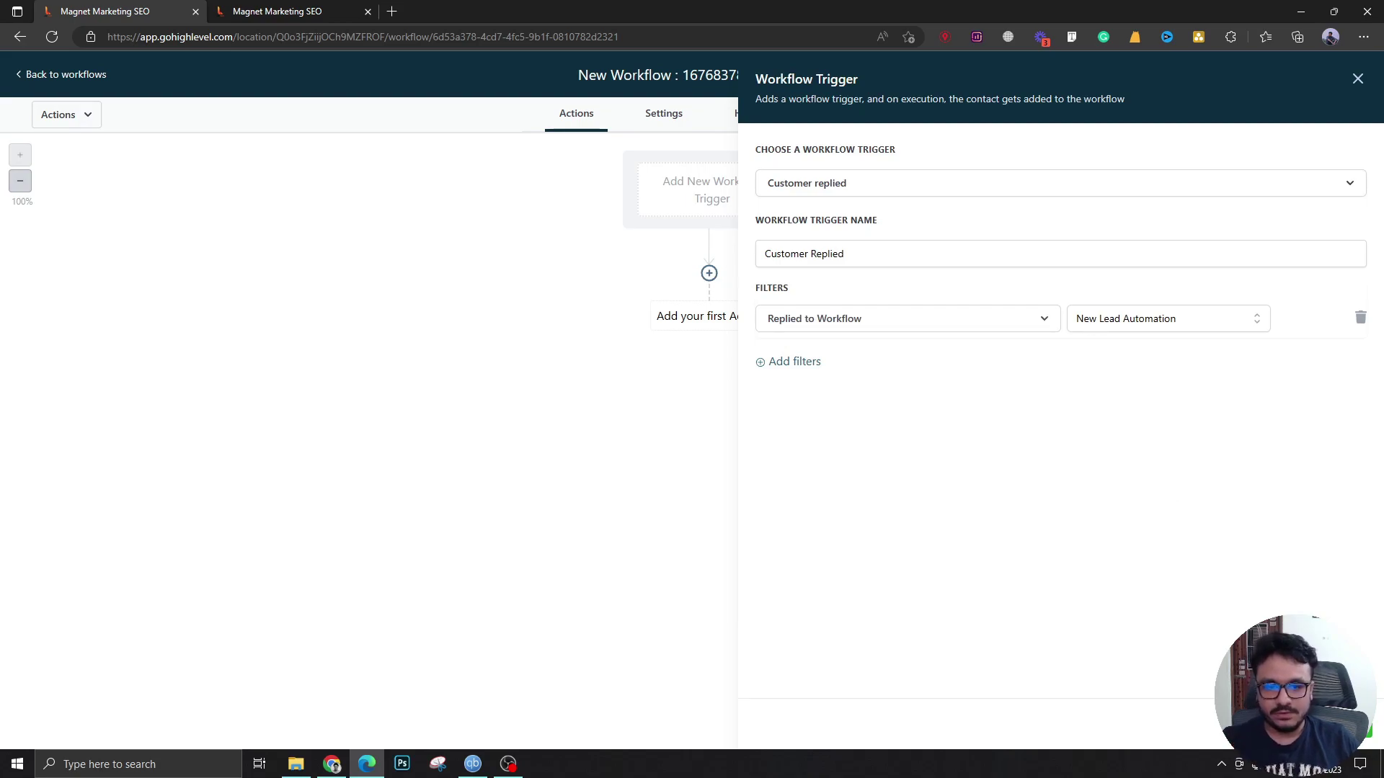
Step: Save the trigger and add a Create Or Update Opportunity step: Main Pipeline, Appointment Booked stage
click(1326, 724)
click(708, 296)
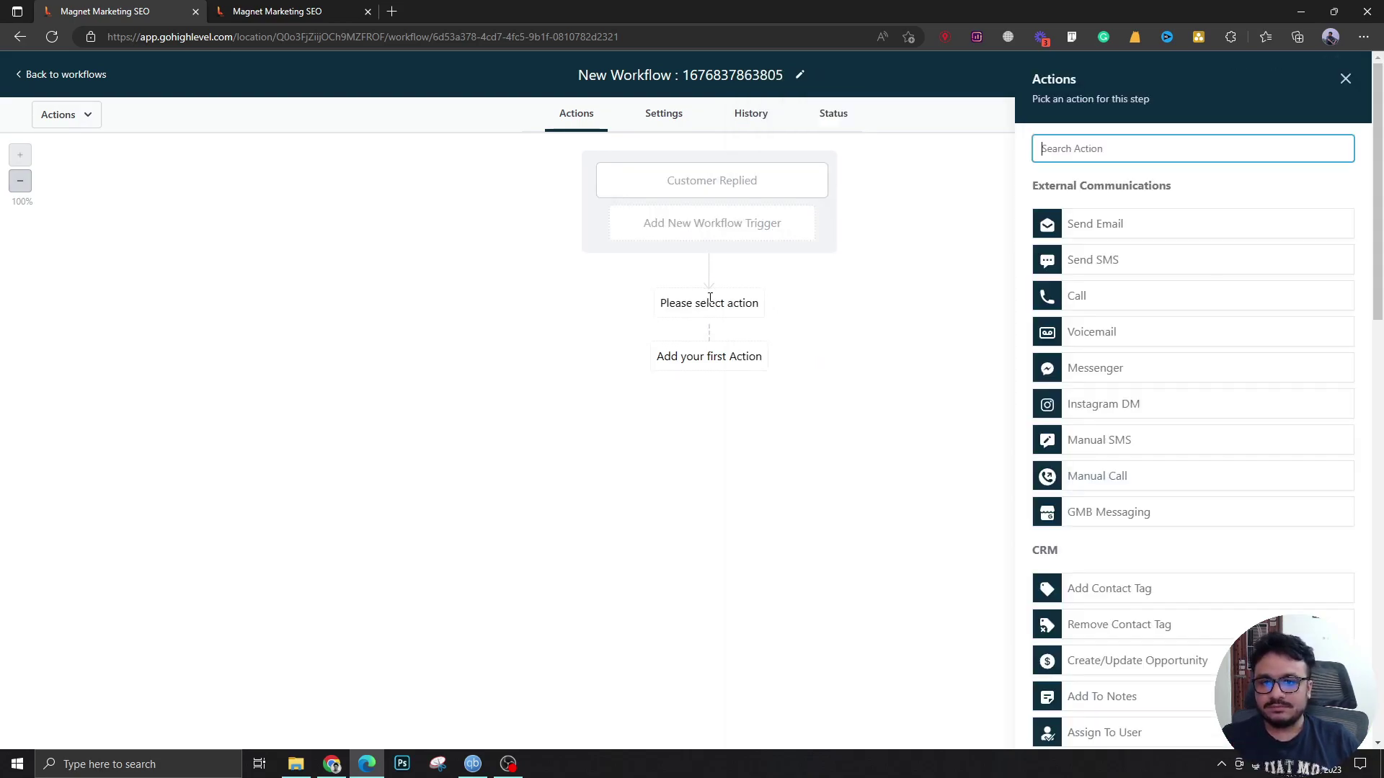
text(a)
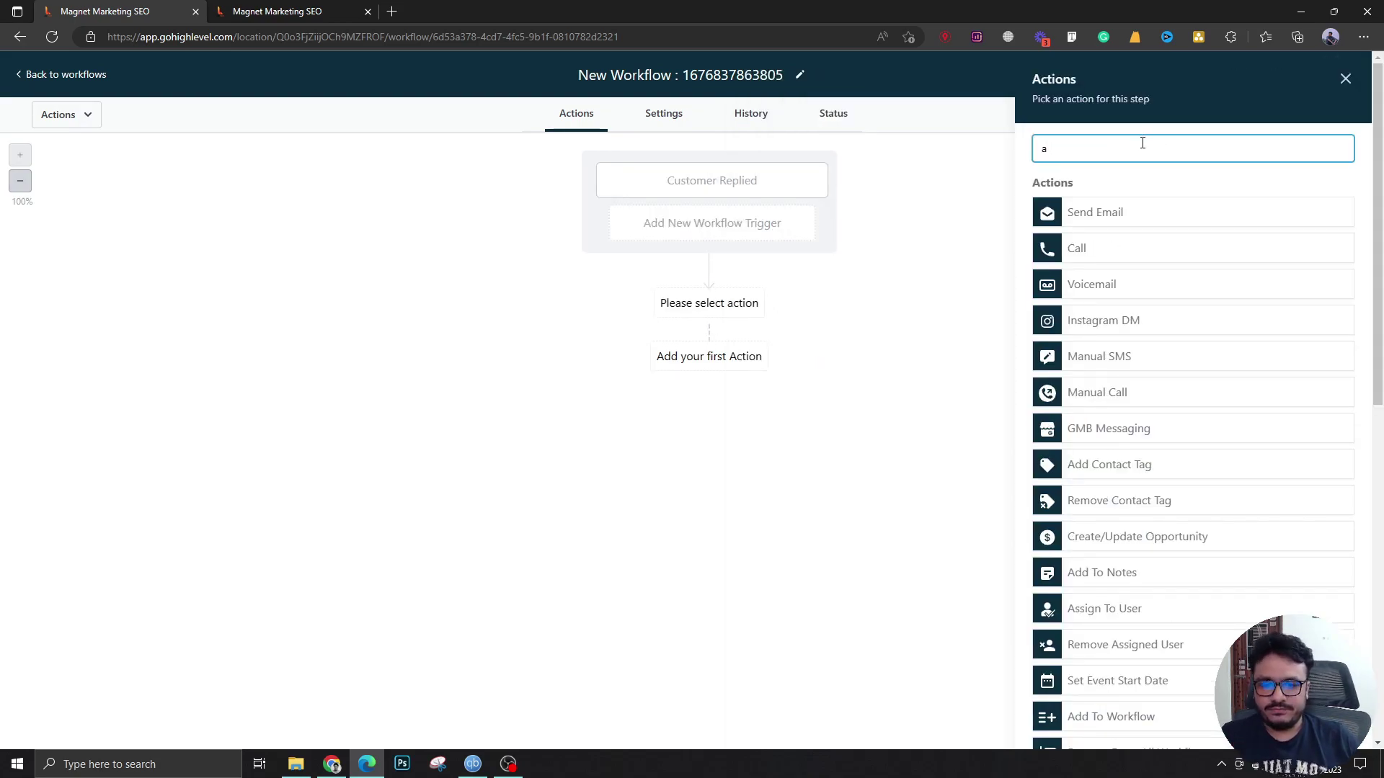
click(1120, 537)
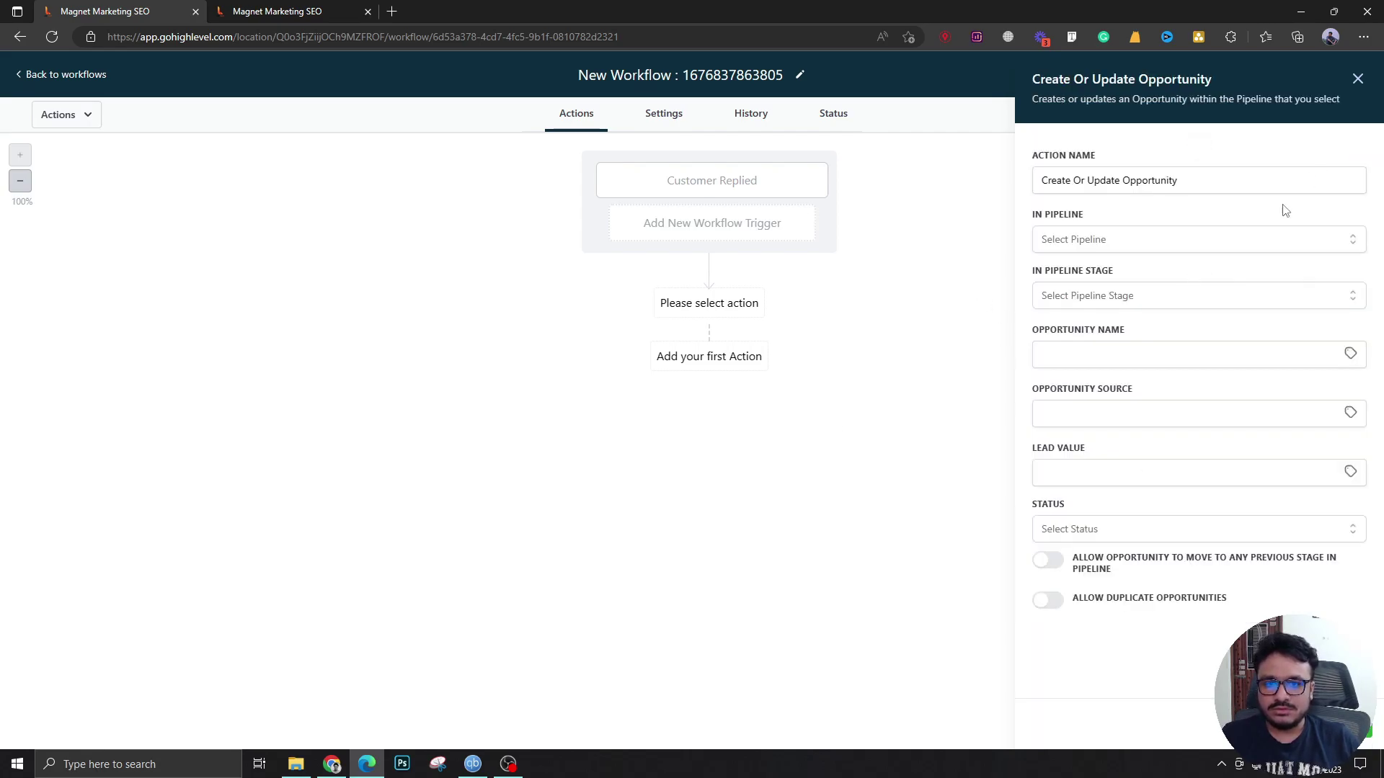
click(1254, 239)
click(1133, 303)
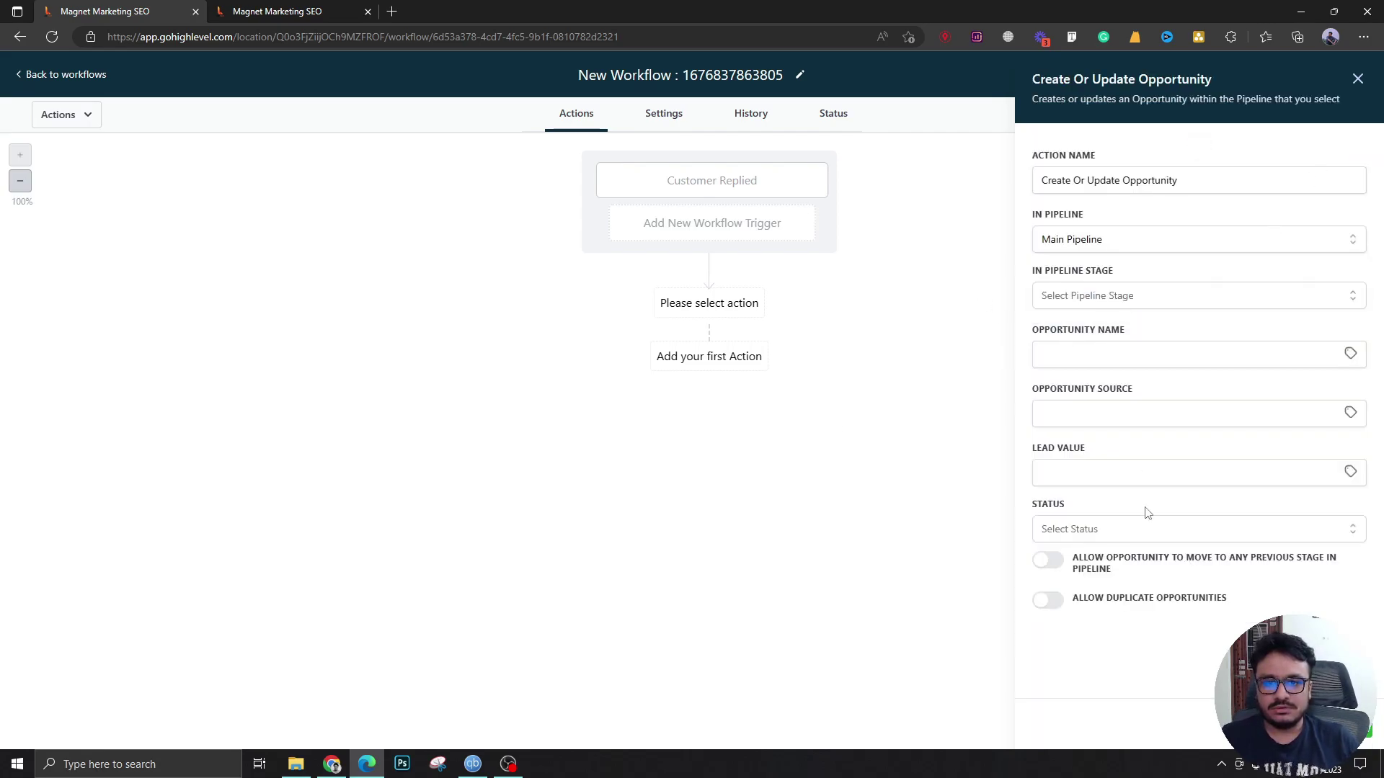
click(1148, 306)
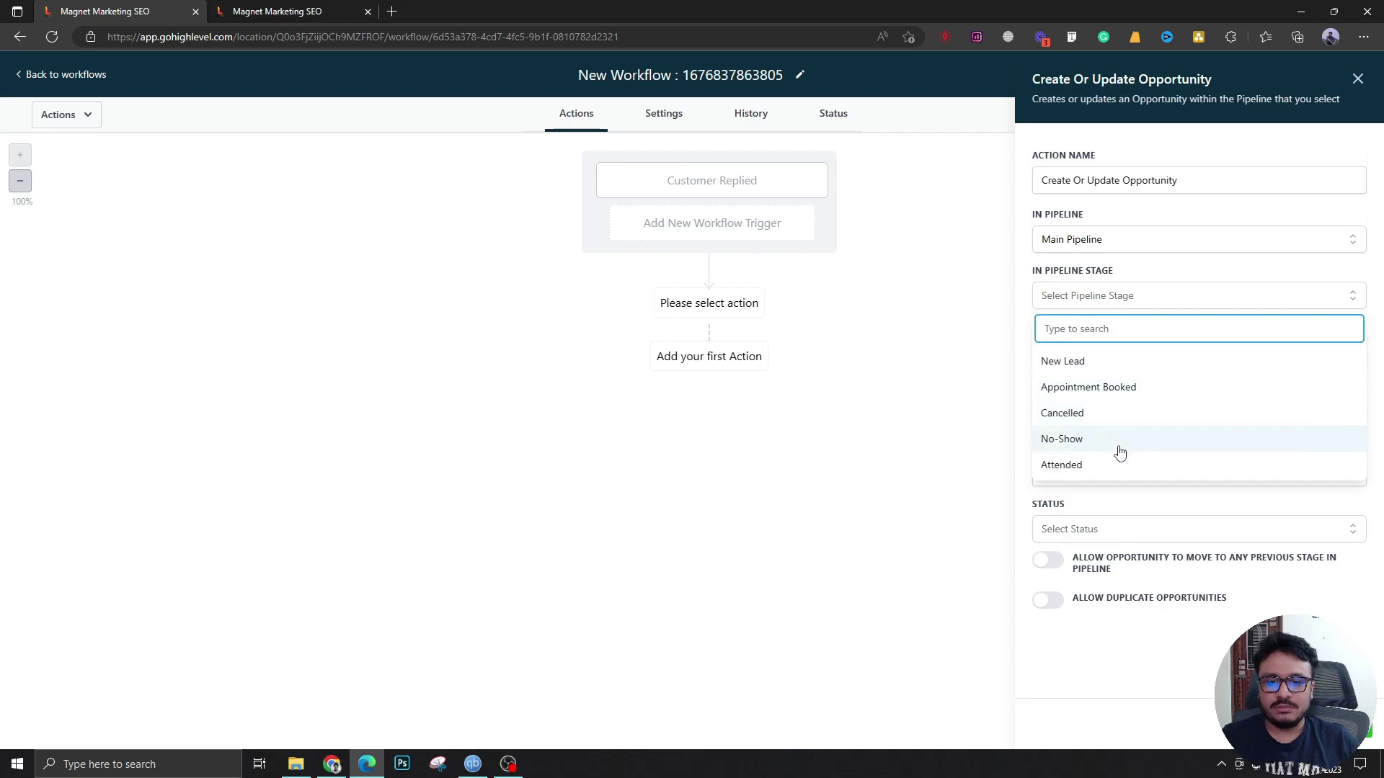
click(1119, 387)
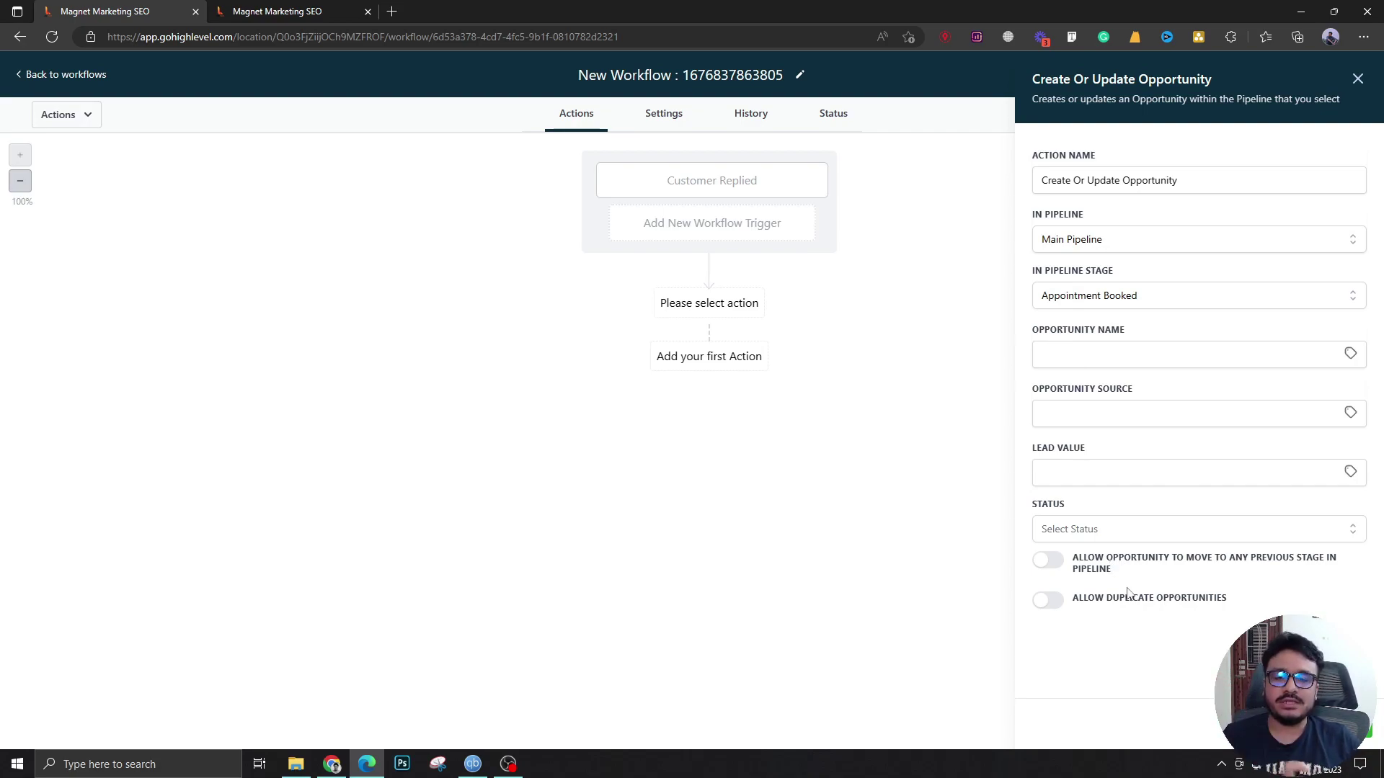
Step: Save the opportunity step and add an Add Contact Tag step with the 'responded' tag
click(1330, 724)
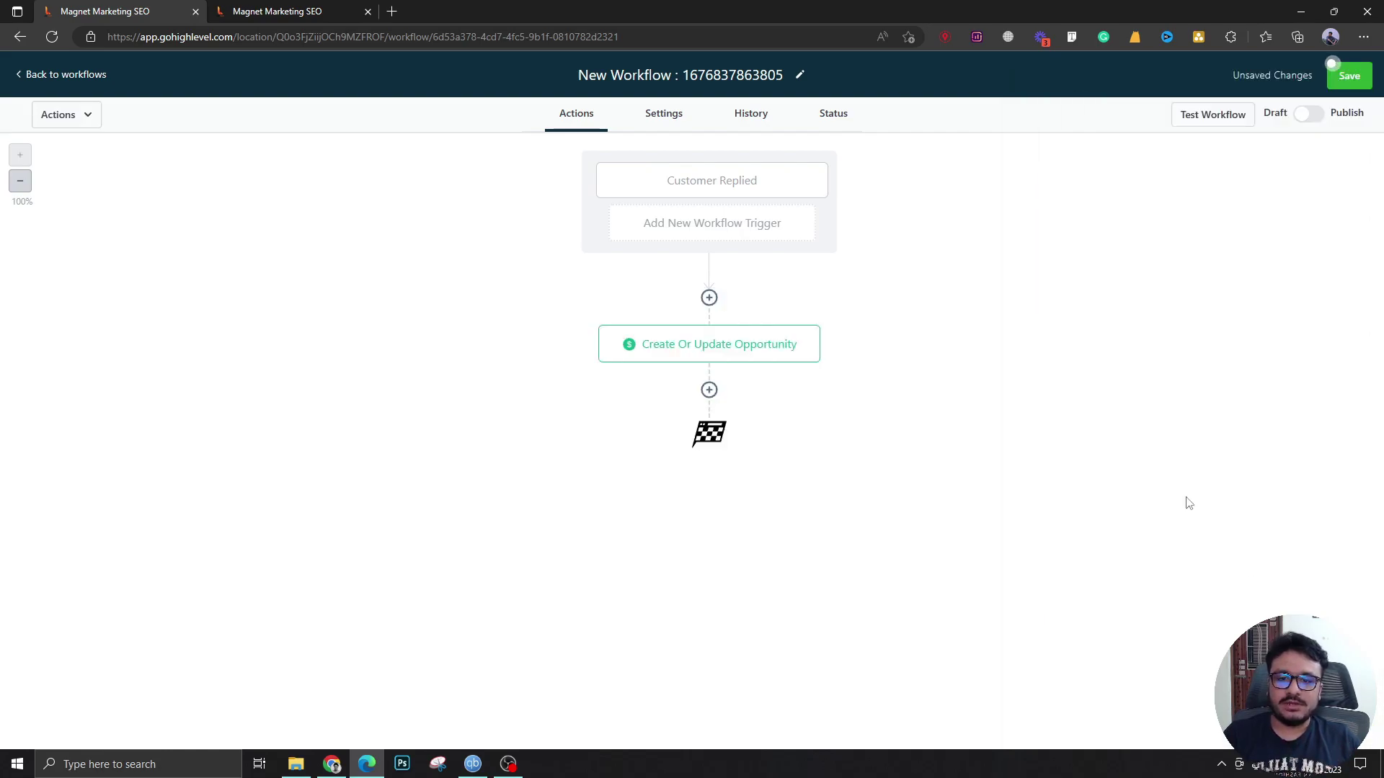
click(722, 393)
text(tag)
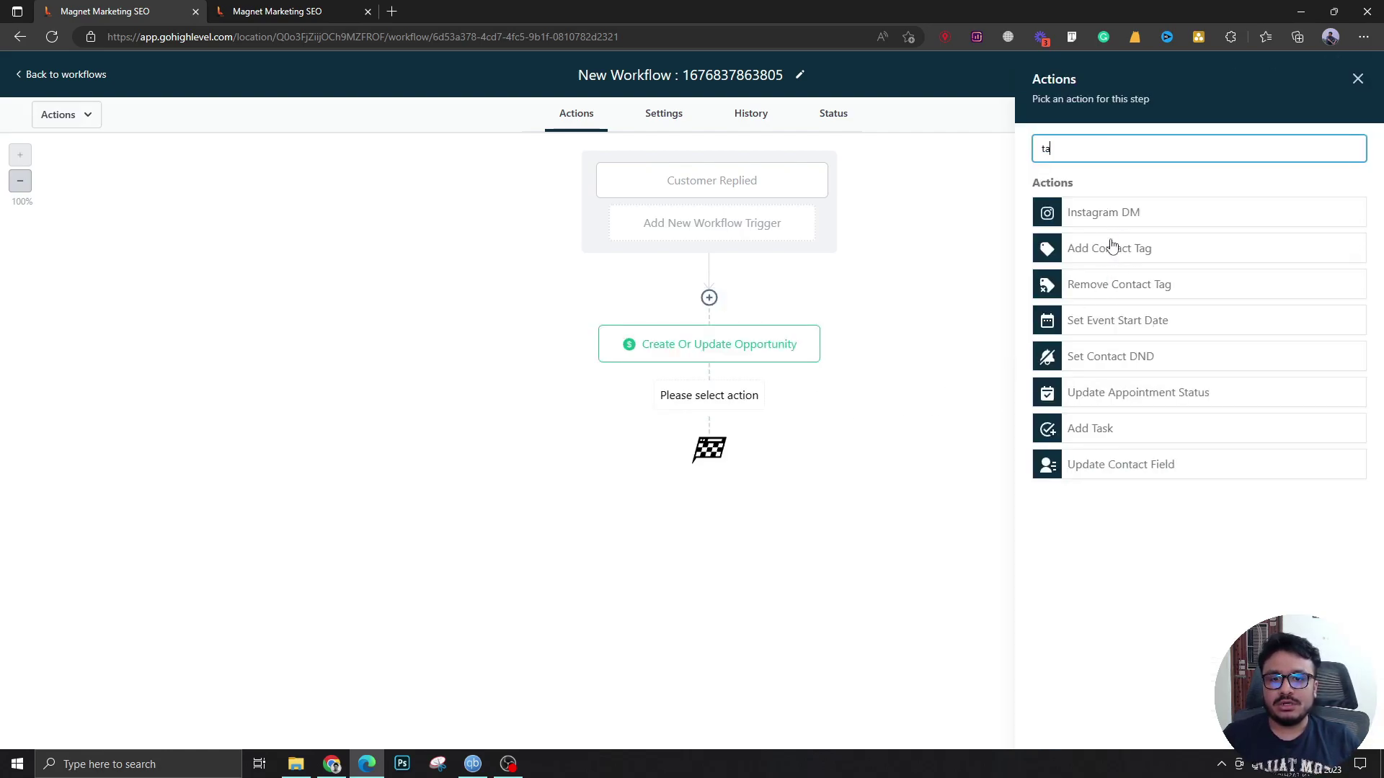
click(1121, 256)
click(1100, 248)
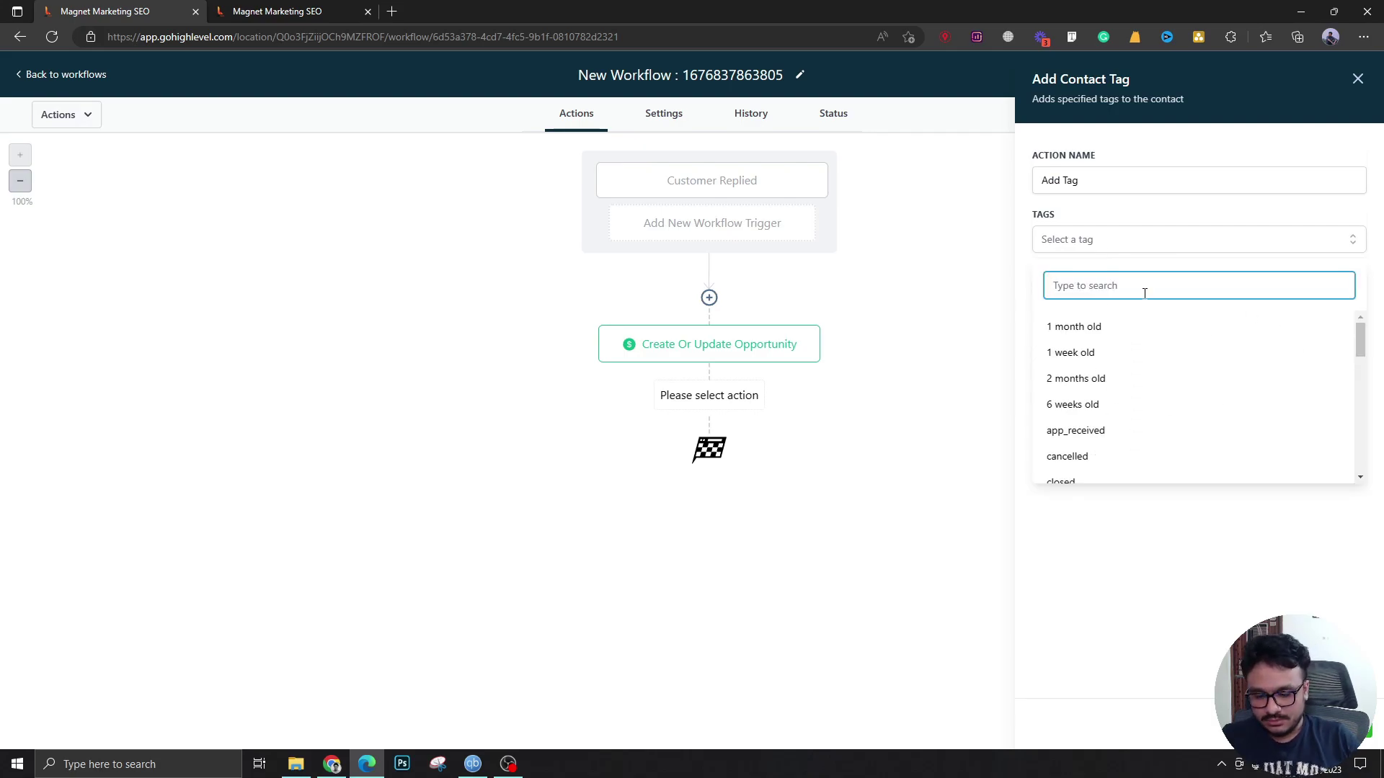
text(respon)
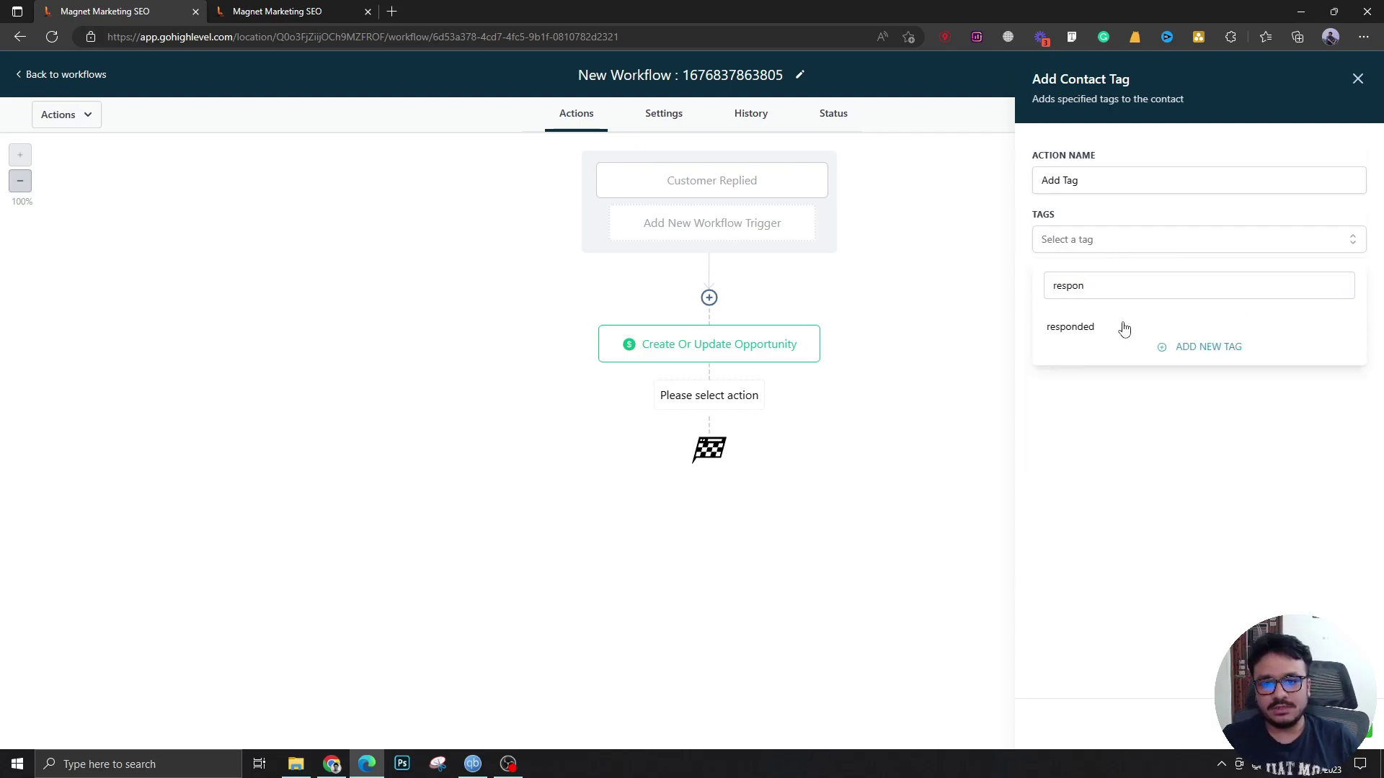
click(1124, 326)
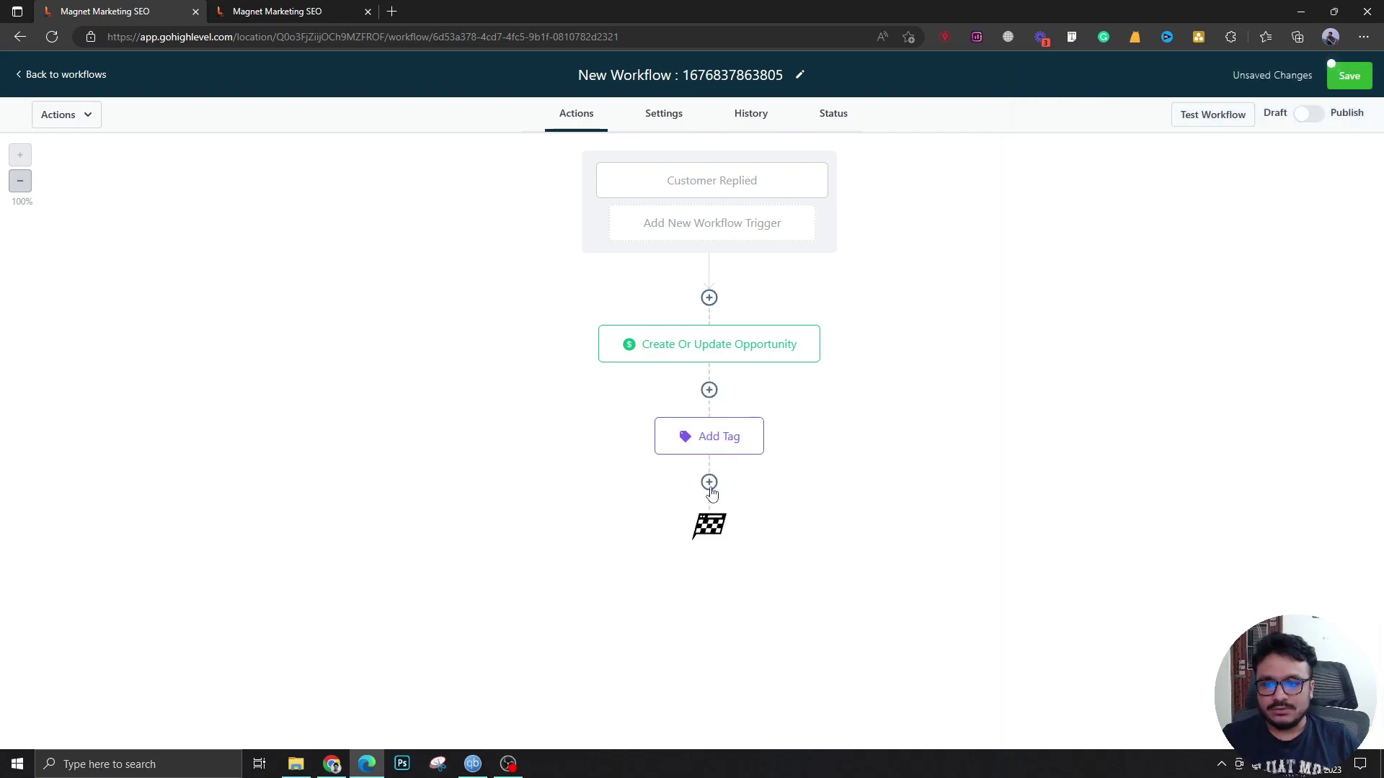
Step: Add a Remove Contact Tag step that removes the contact_form tag
click(709, 482)
text(re)
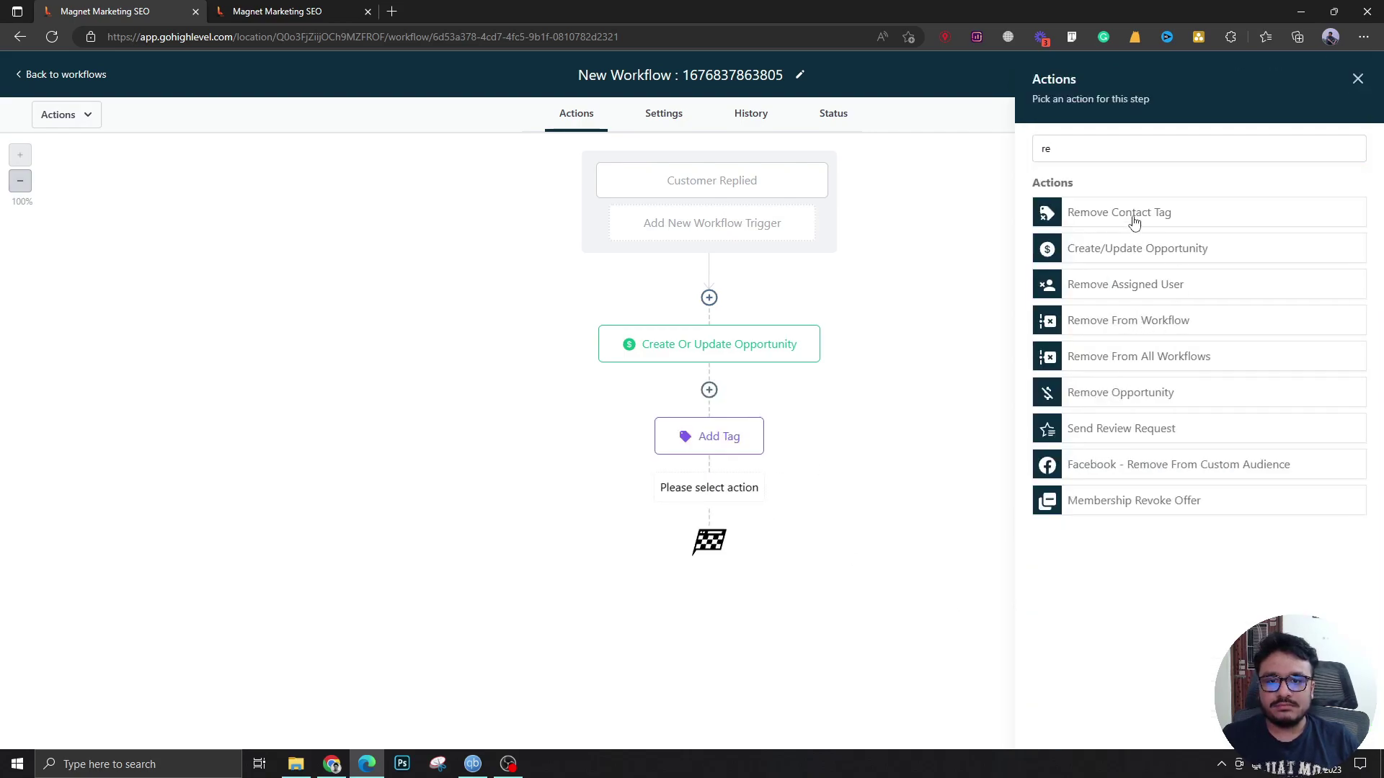
click(1134, 216)
click(1081, 241)
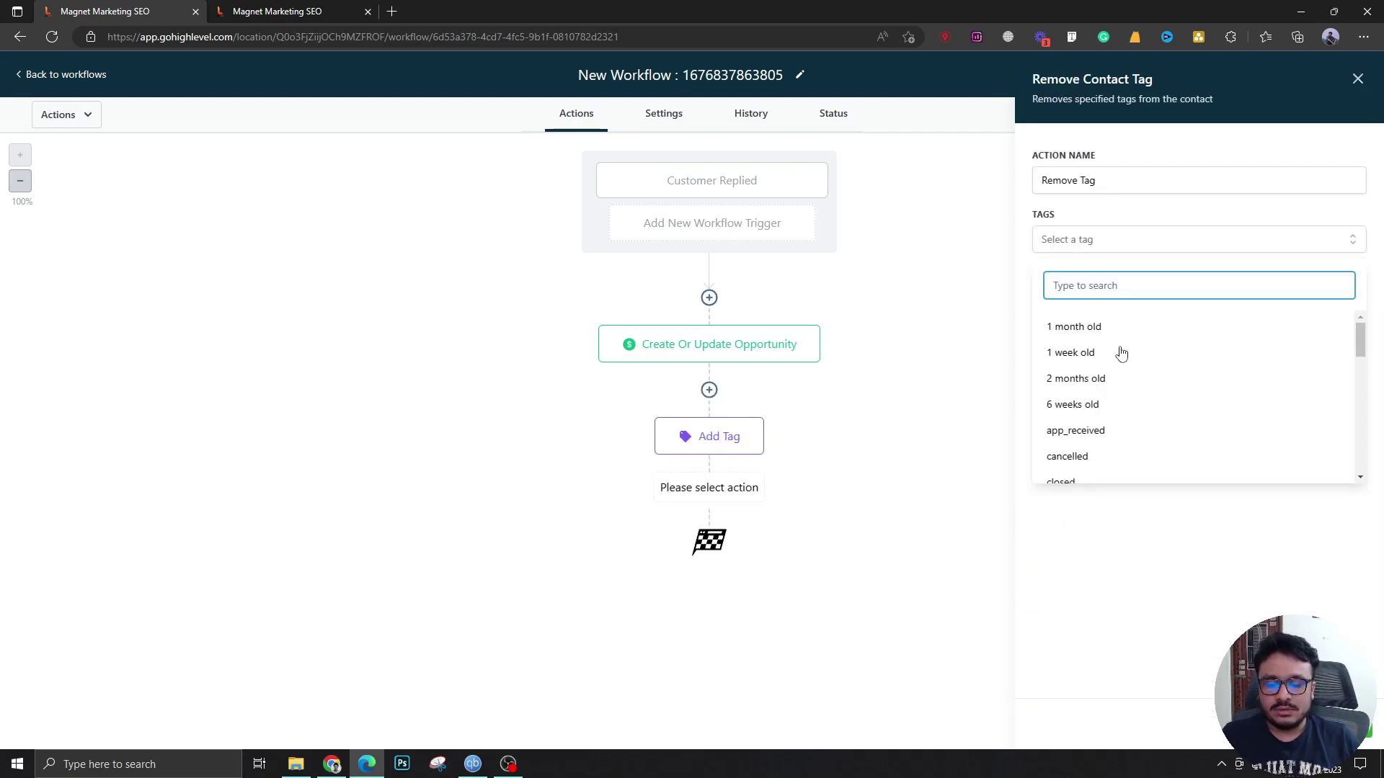
text(con)
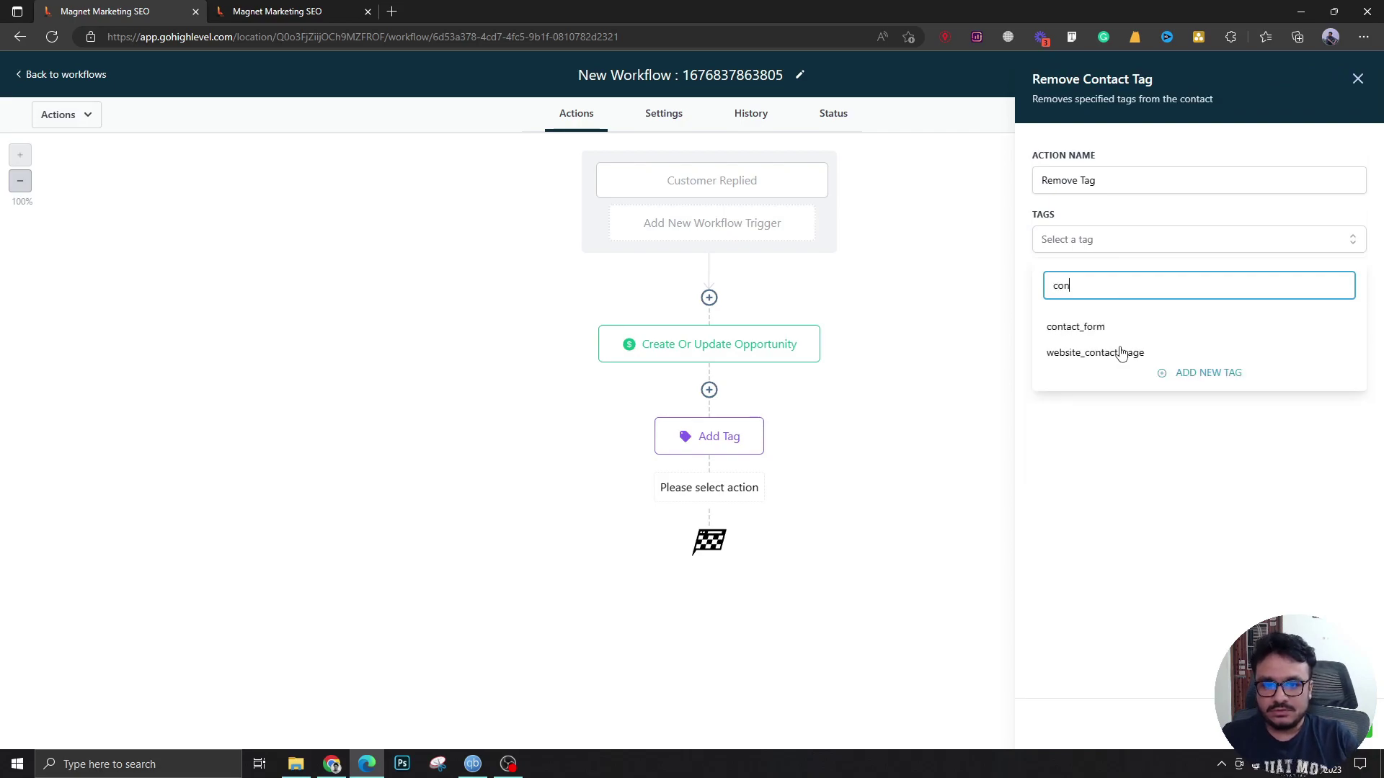
click(1081, 331)
click(1074, 508)
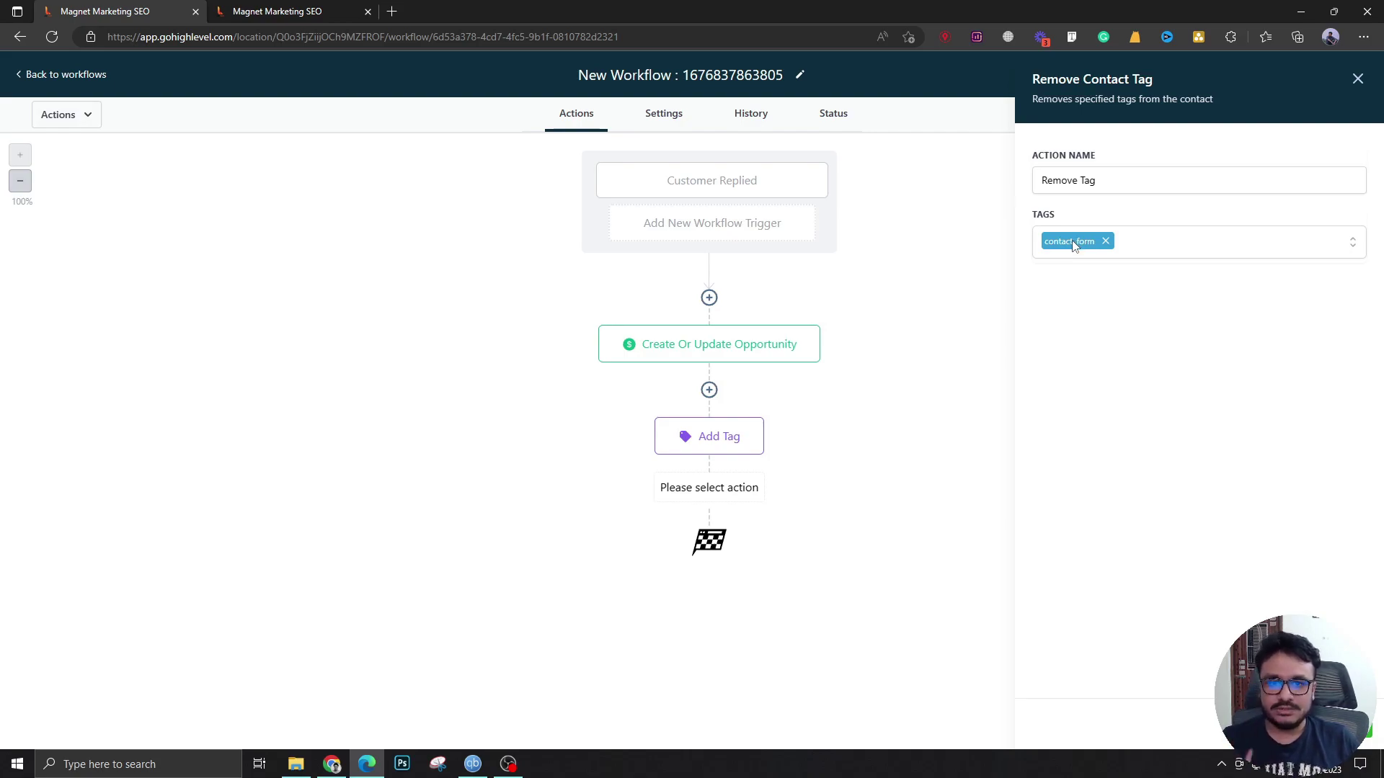
Step: Save the Remove Tag step, publish the workflow, and dismiss the action picker unused
click(1330, 723)
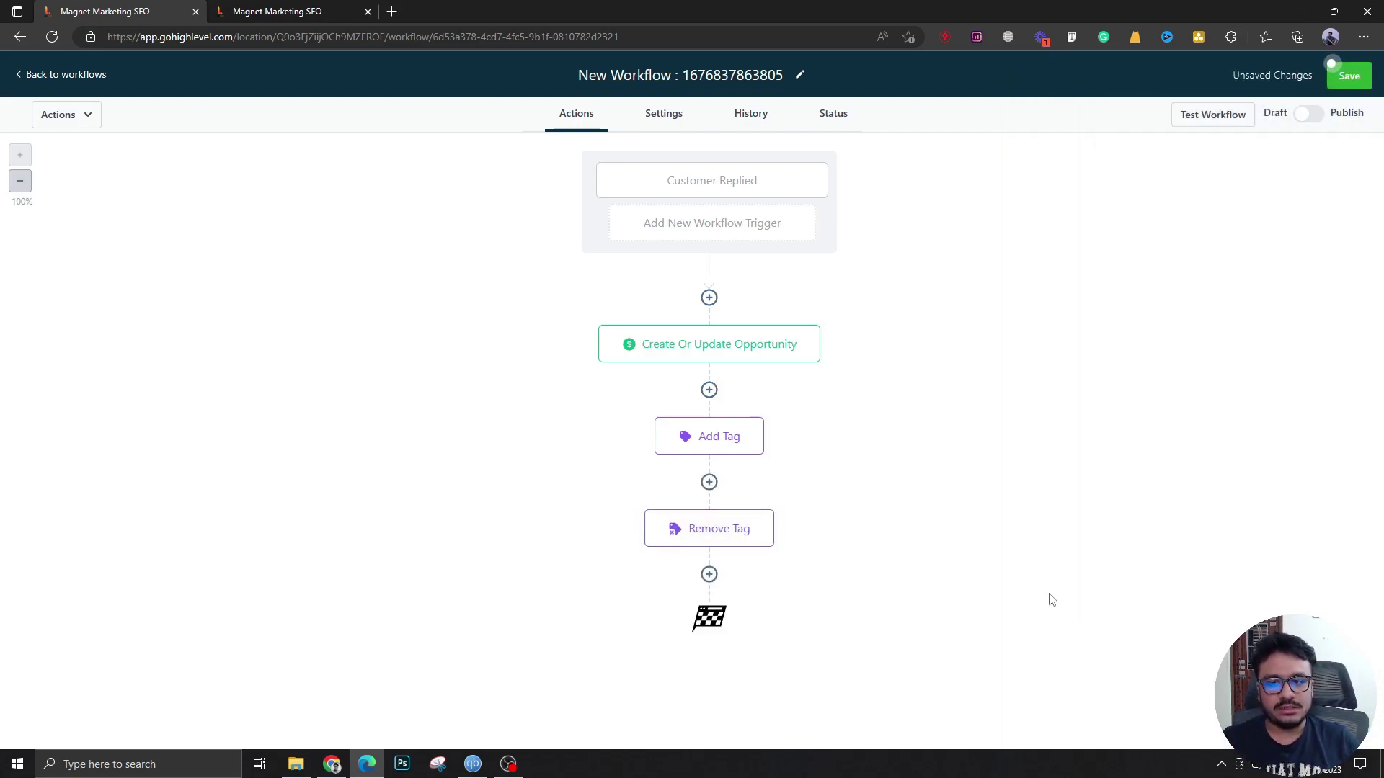
click(1310, 116)
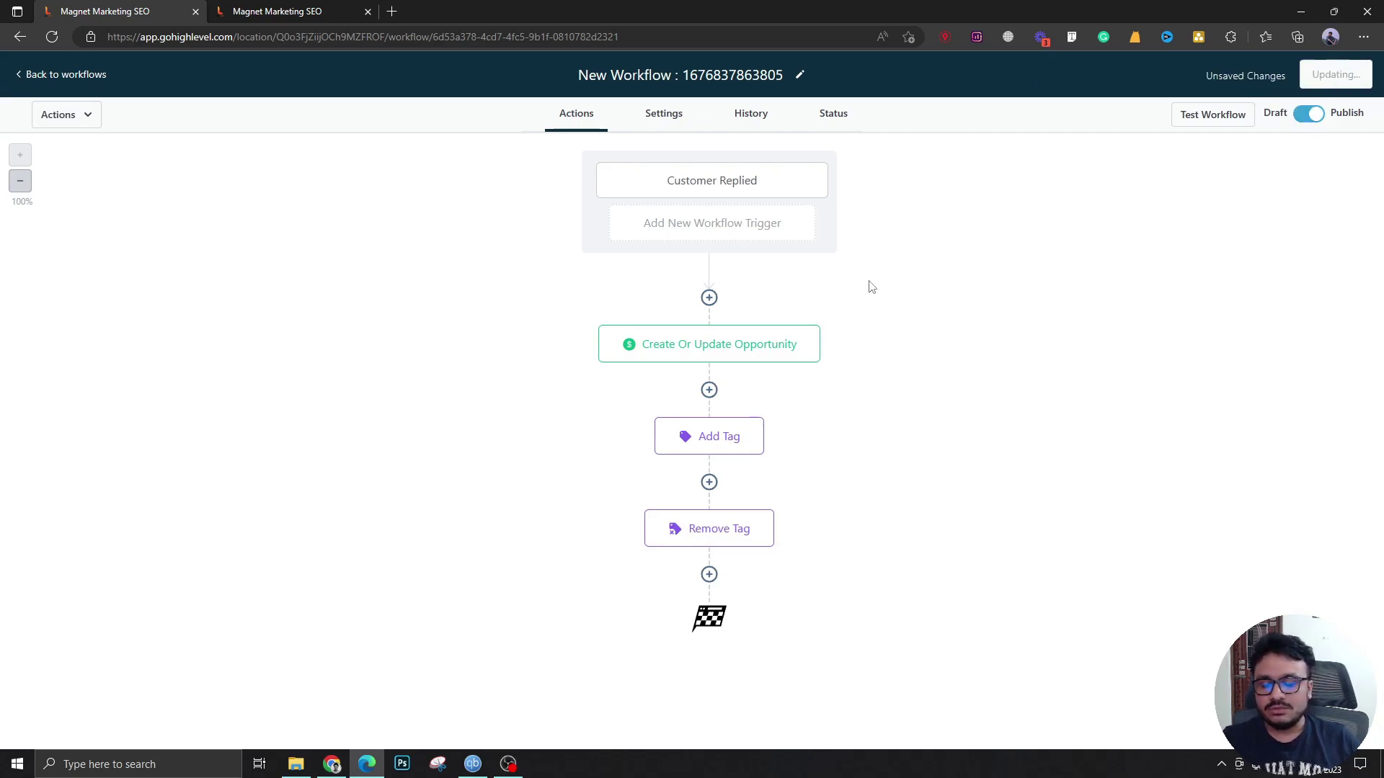
click(709, 574)
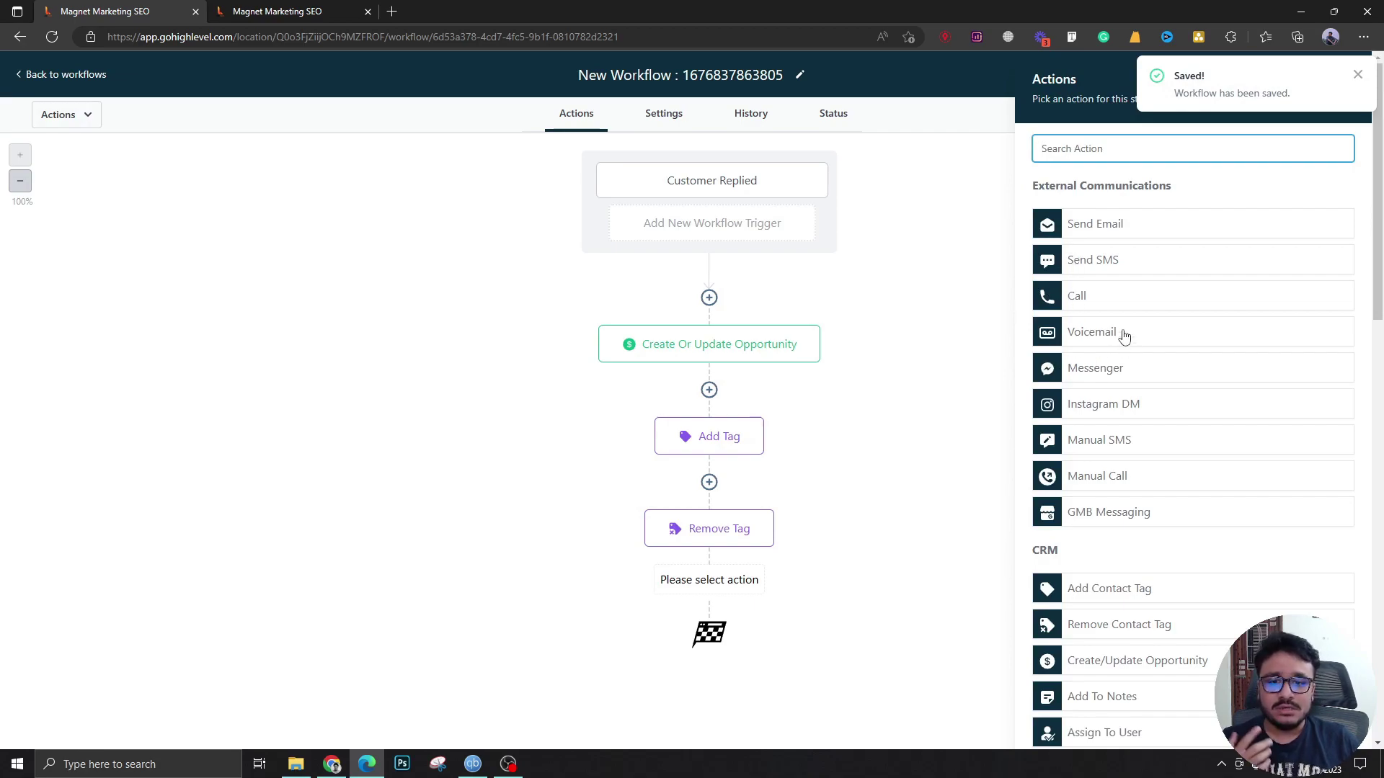
scroll(1121, 338, down, 4)
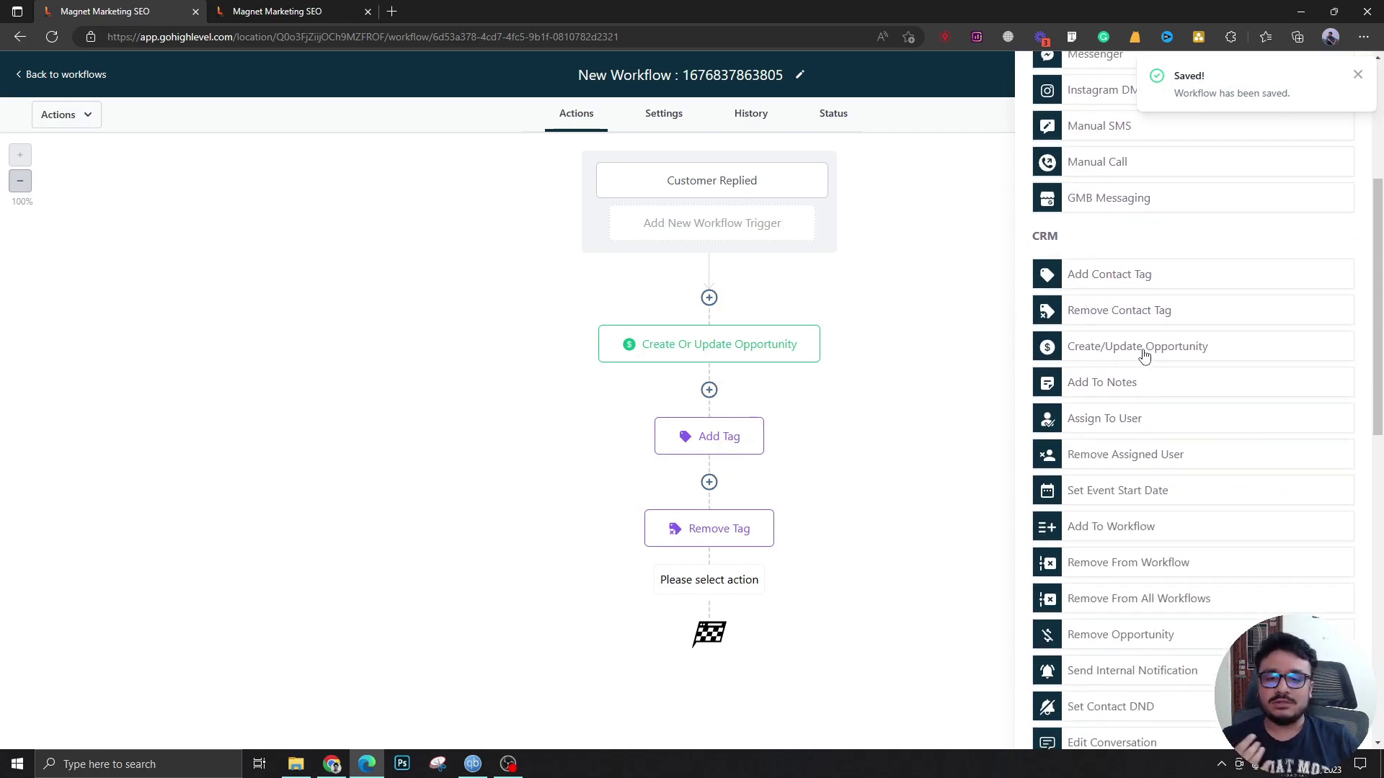
scroll(1139, 364, down, 3)
scroll(1137, 382, up, 8)
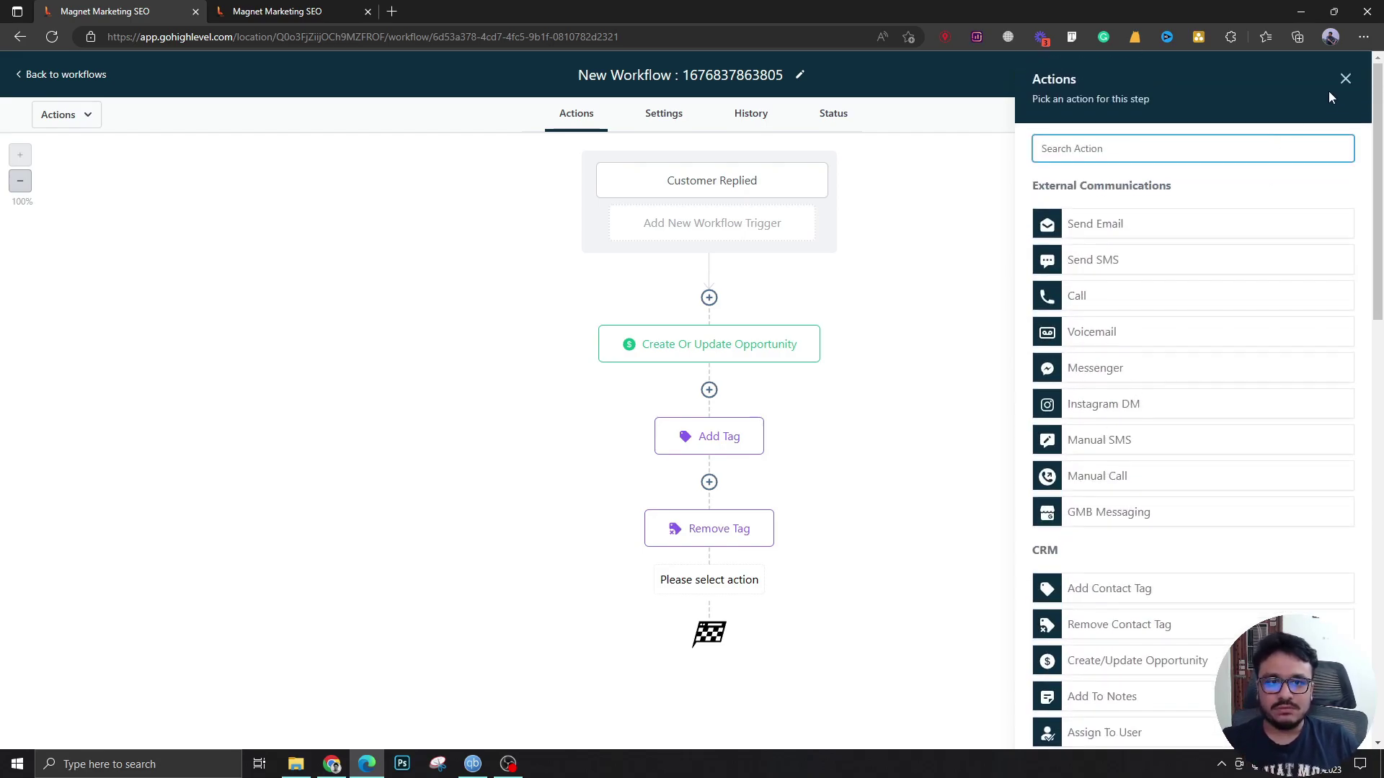
click(1345, 79)
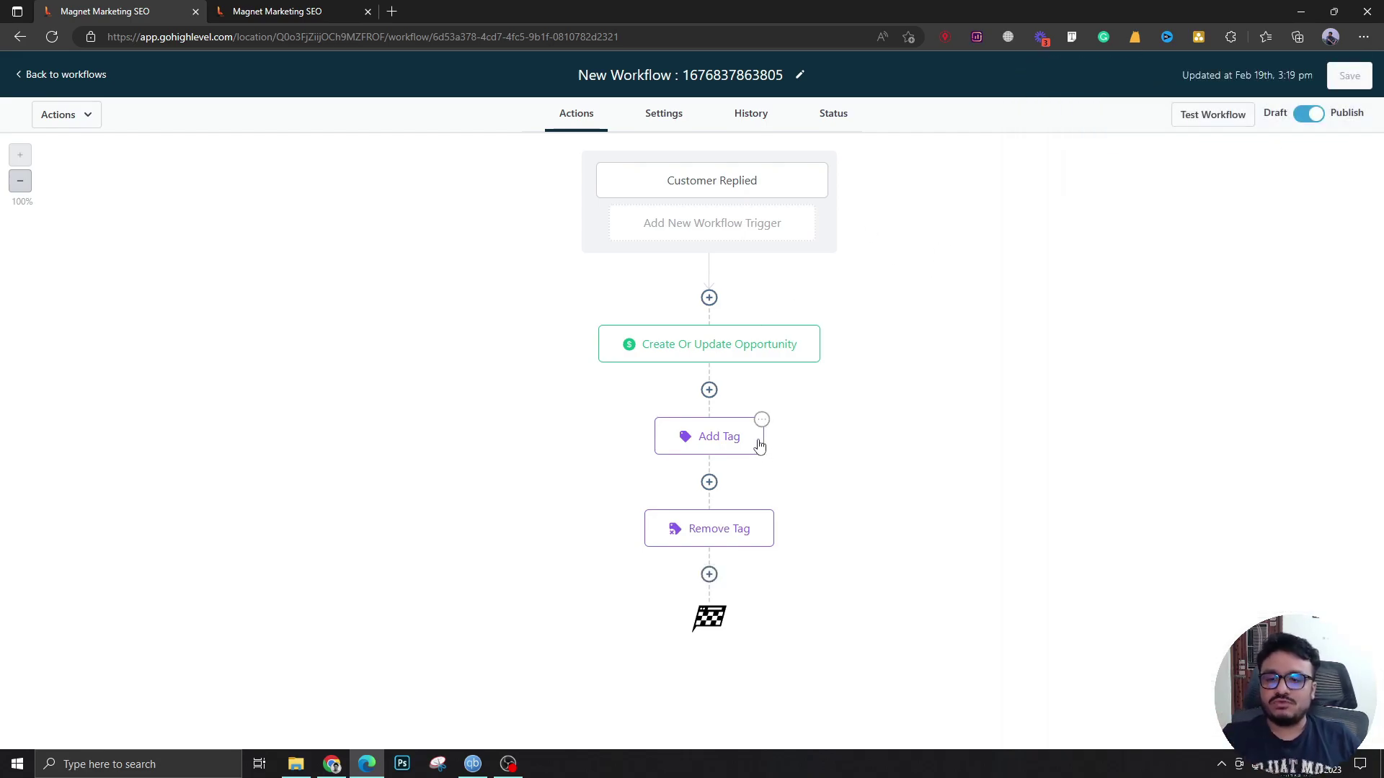